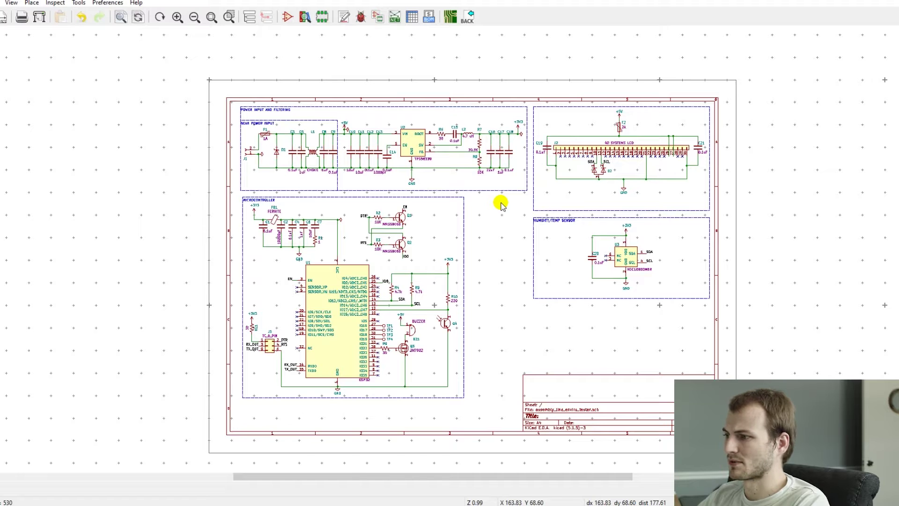
- Examine the microcontroller section of the finished schematic, including the ESP32, the buzzer circuit and phototransistor Q4
scroll(446, 248, "up", 2)
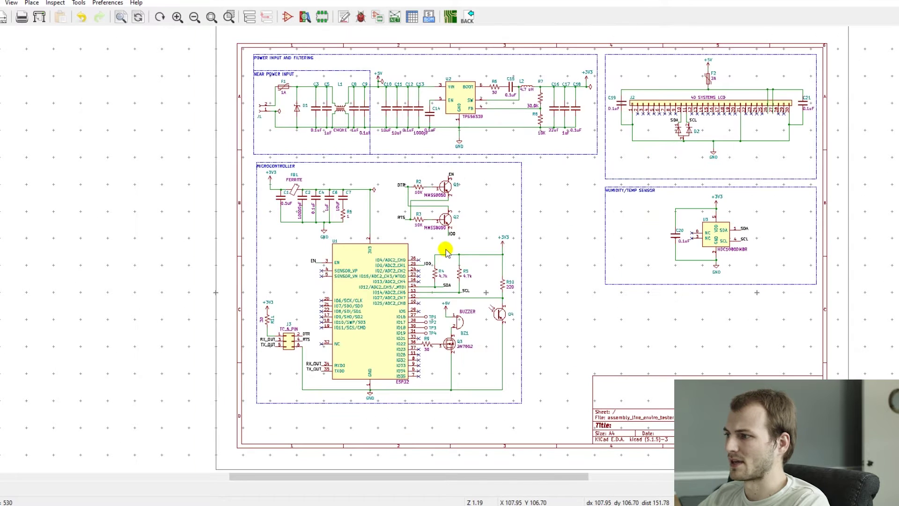
left_click(353, 365)
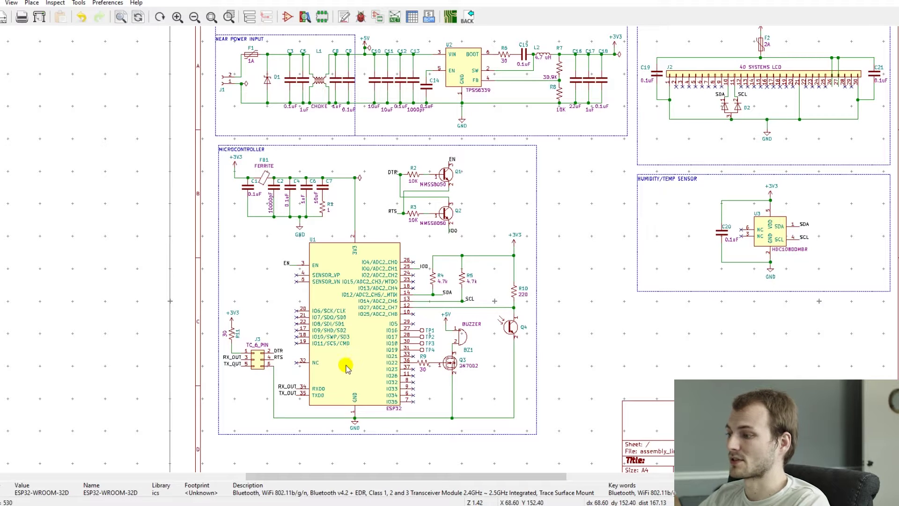
left_click(189, 312)
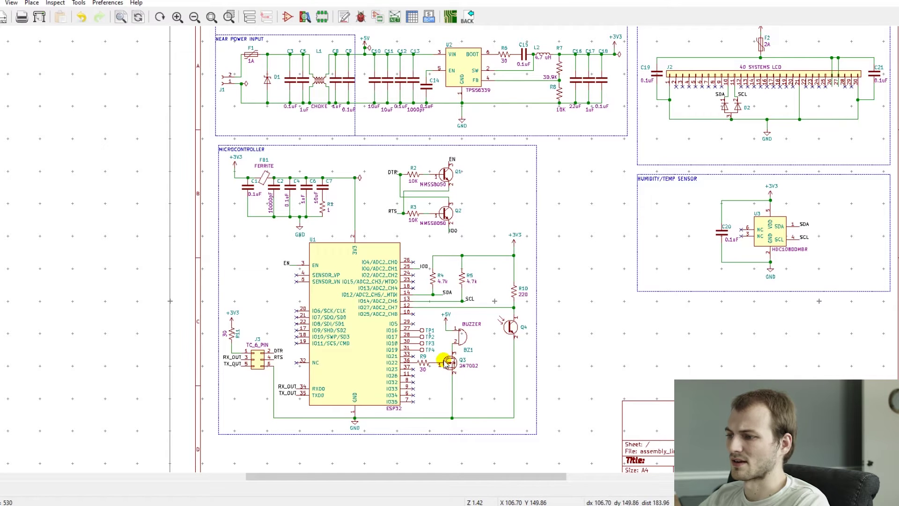
left_click(514, 328)
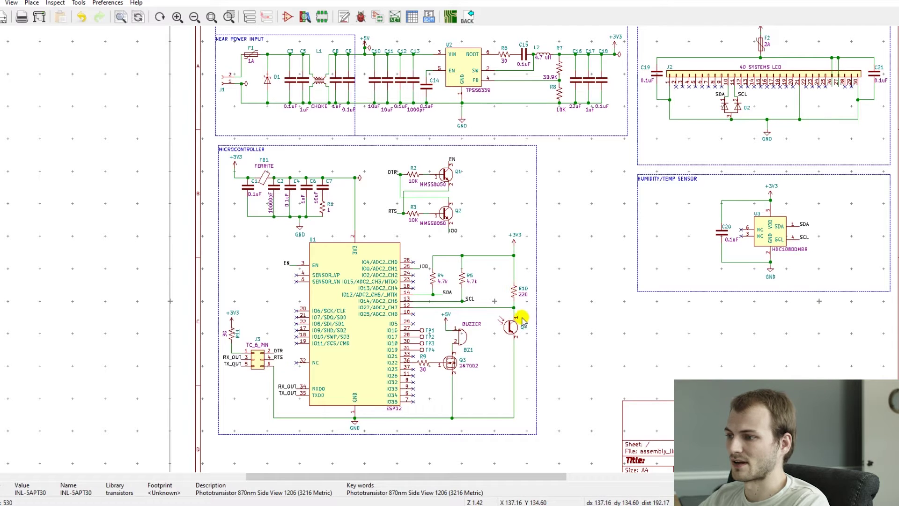
left_click(509, 291)
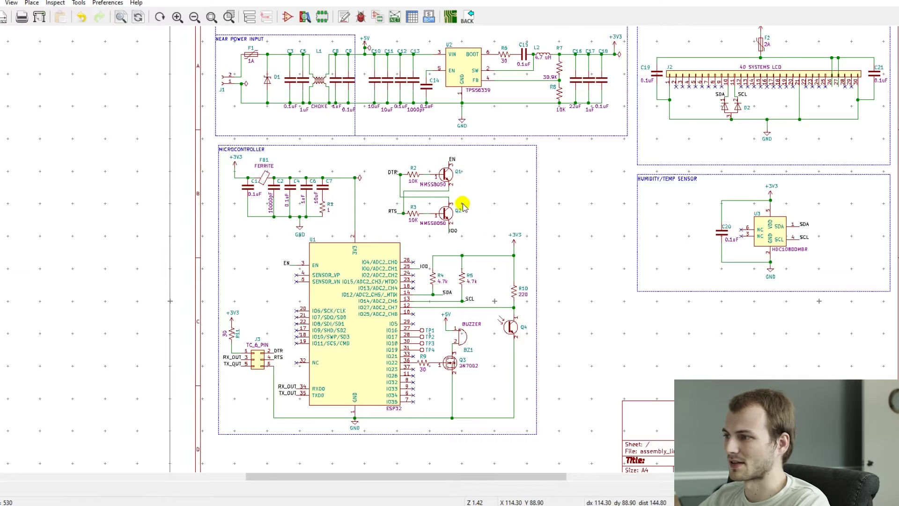
- Examine the 4D Systems LCD connector circuit and the humidity/temperature sensor circuit, including the SDA and SCL connections
middle_click_drag(392, 203, 199, 223)
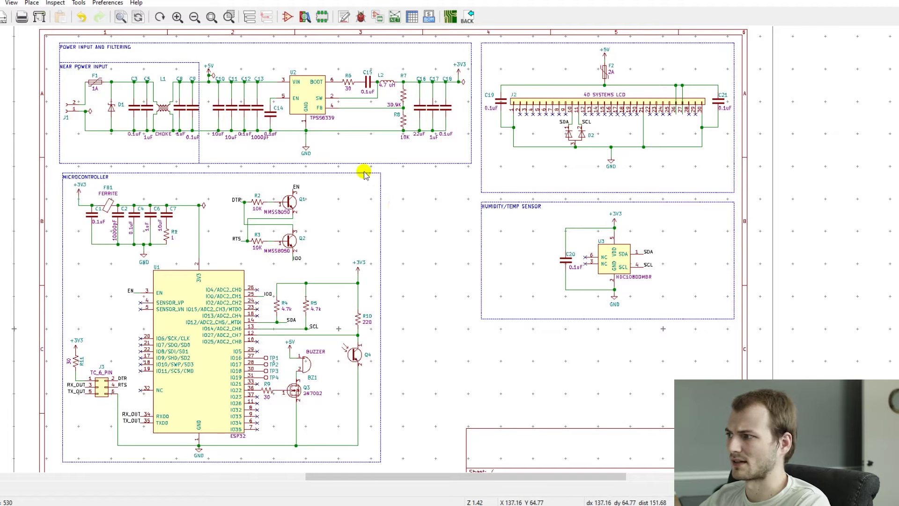
middle_click_drag(364, 172, 211, 242)
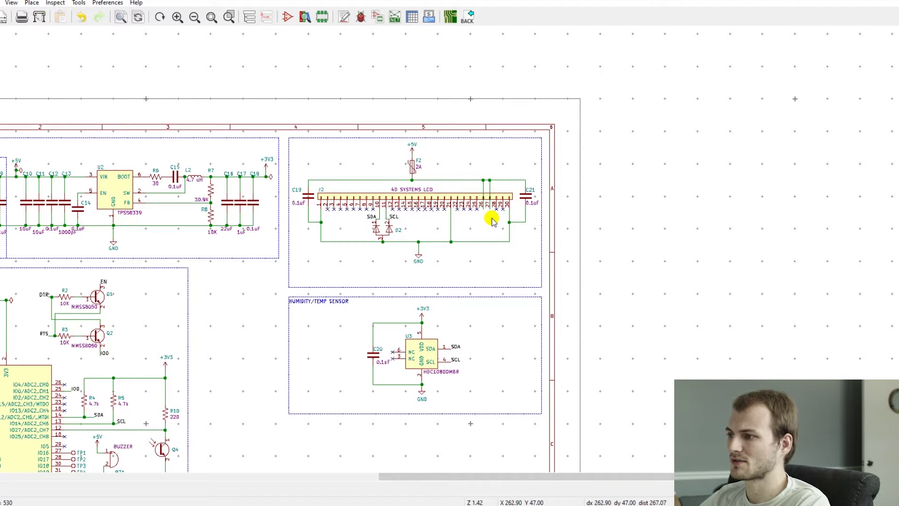
scroll(392, 236, "up", 4)
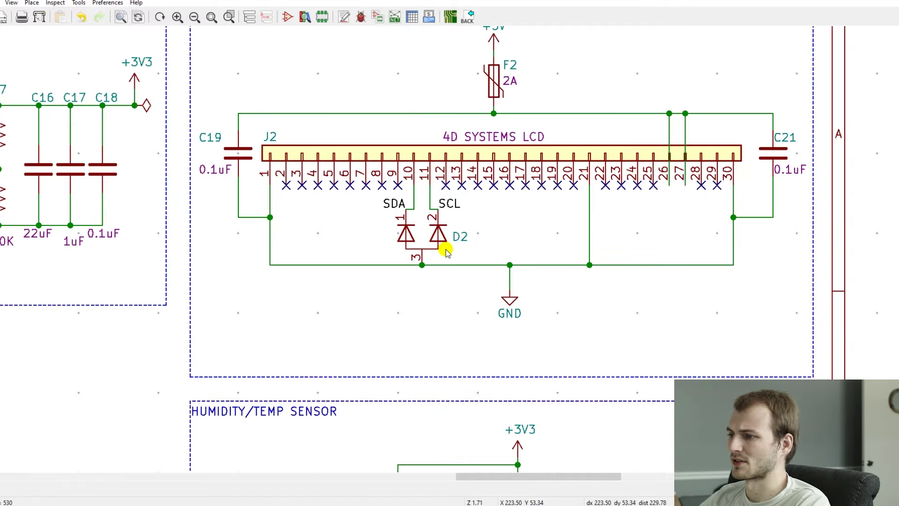
scroll(446, 252, "down", 1)
scroll(445, 252, "down", 1)
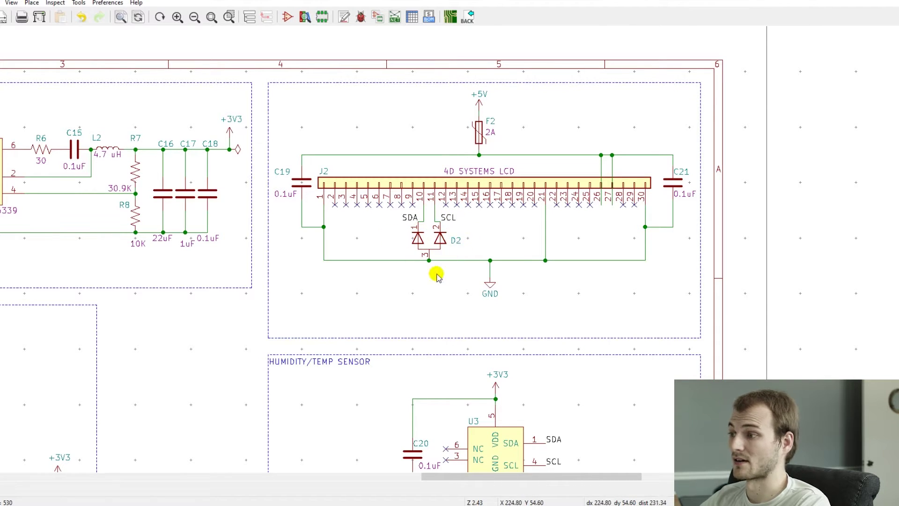
scroll(434, 248, "down", 3)
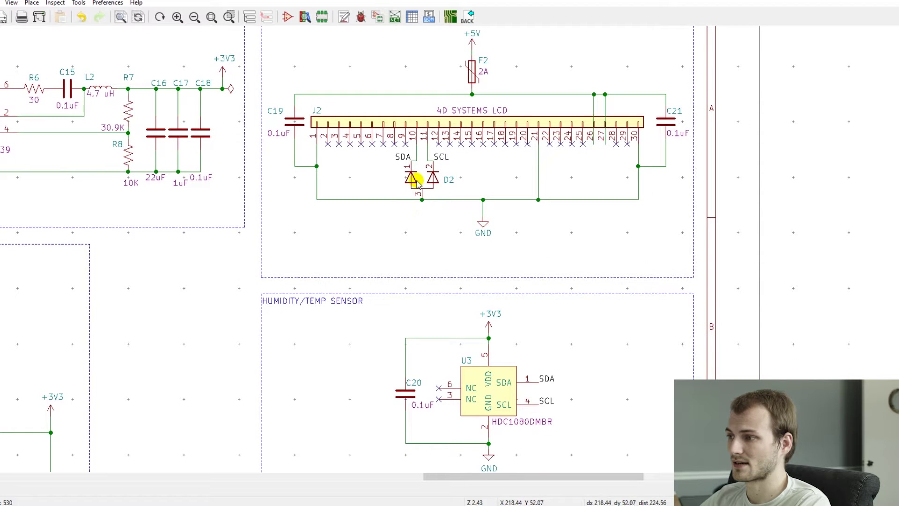
scroll(445, 251, "down", 4)
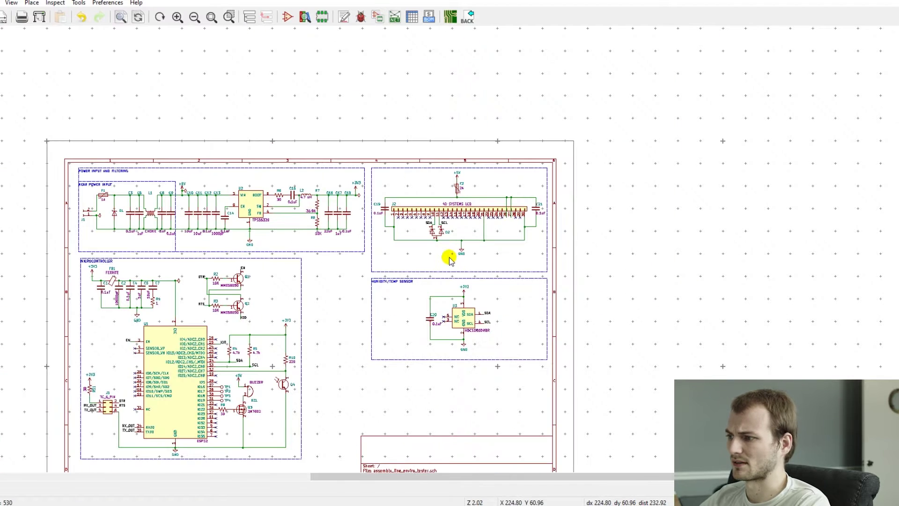
scroll(443, 254, "up", 5)
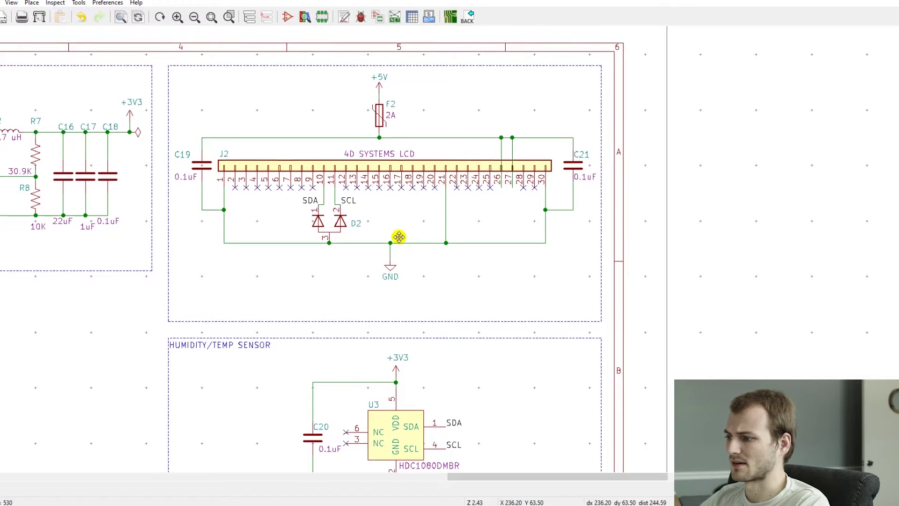
scroll(394, 194, "down", 3)
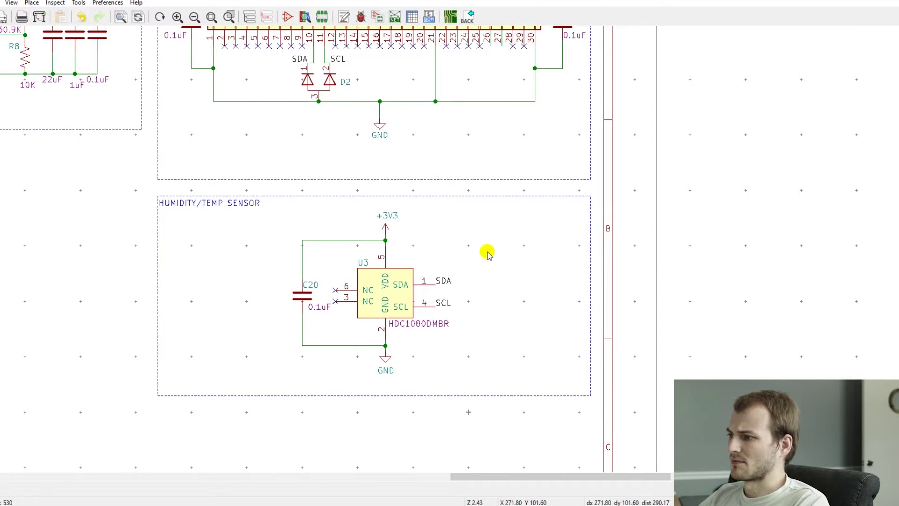
scroll(440, 249, "down", 4)
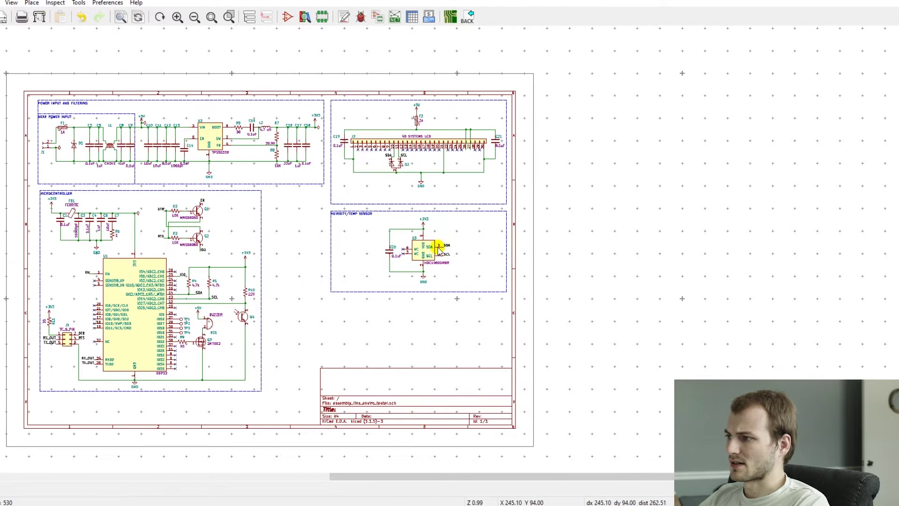
- Examine the power input and filtering section from connector J1 through the TPS56339 regulator to the +3V3 output
scroll(253, 161, "up", 1)
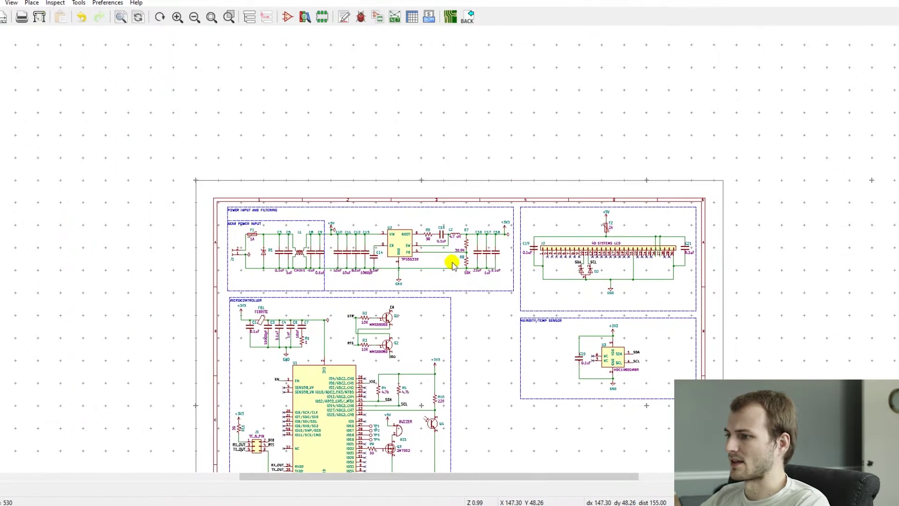
scroll(445, 252, "up", 2)
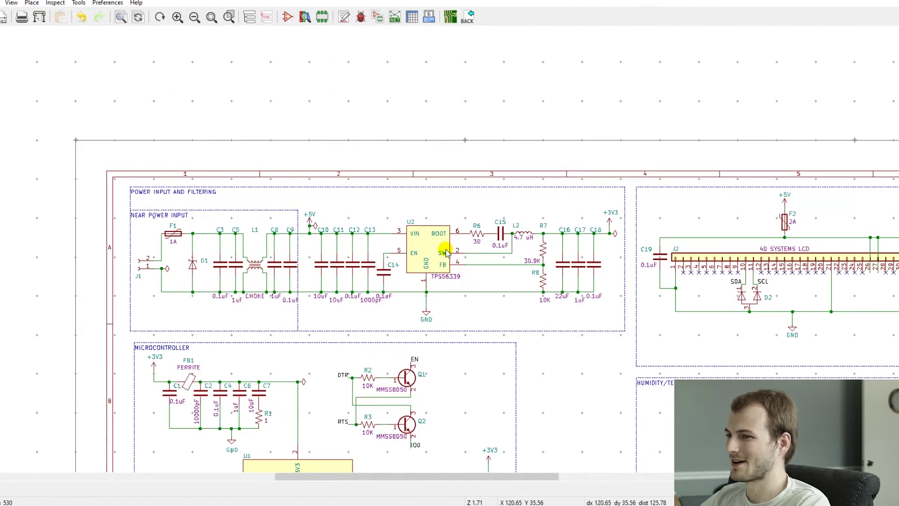
scroll(445, 252, "up", 1)
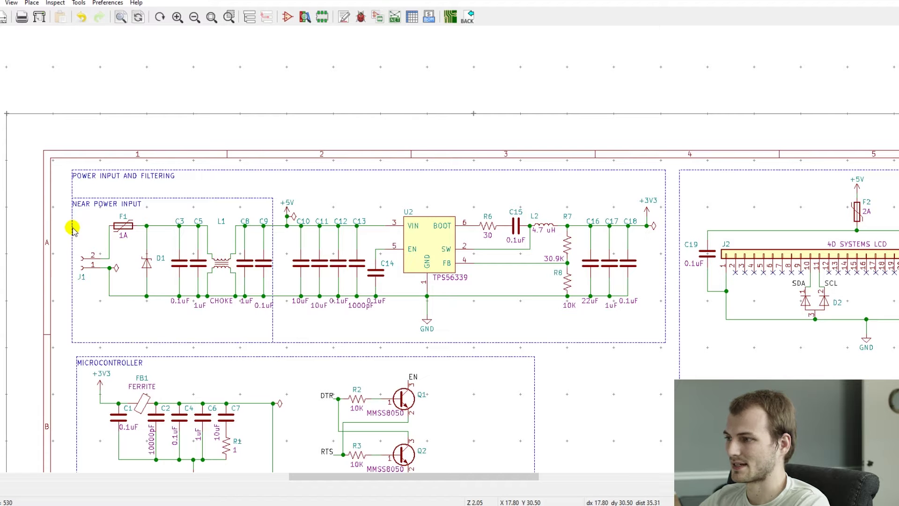
middle_click_drag(291, 200, 175, 203)
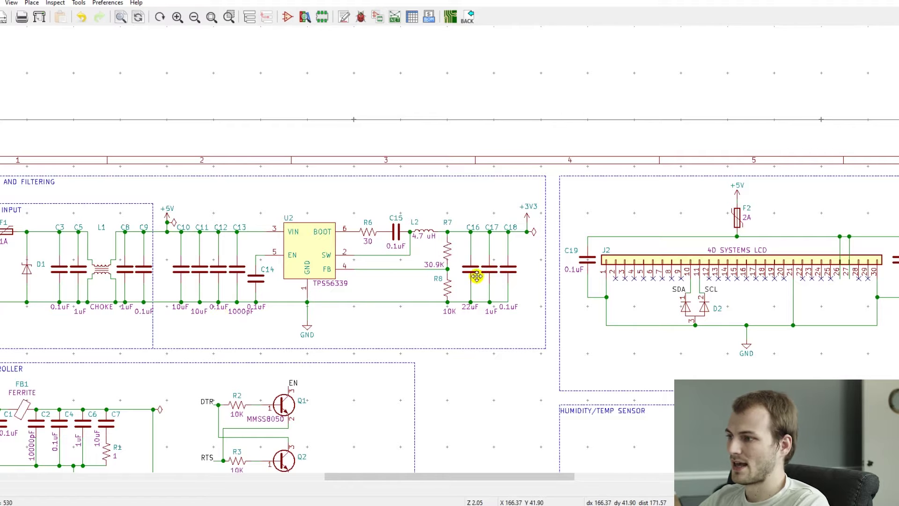
middle_click_drag(499, 240, 375, 246)
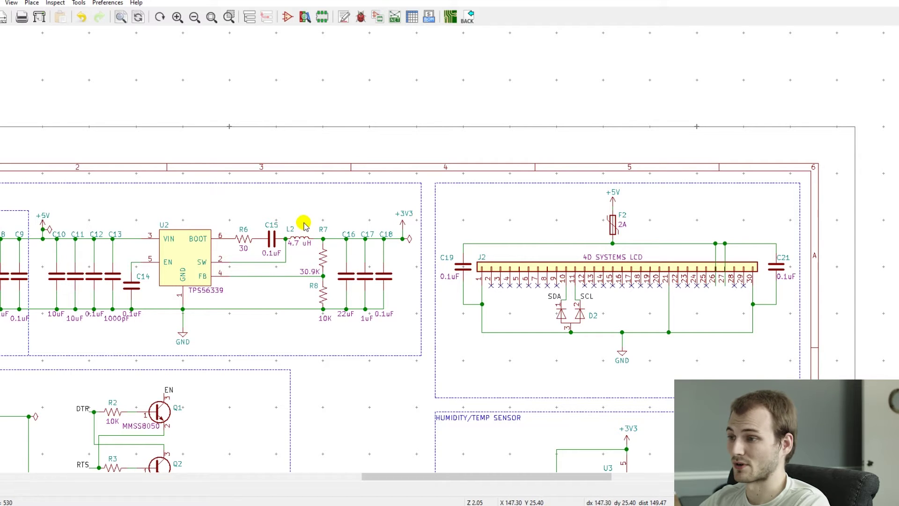
scroll(445, 249, "down", 3)
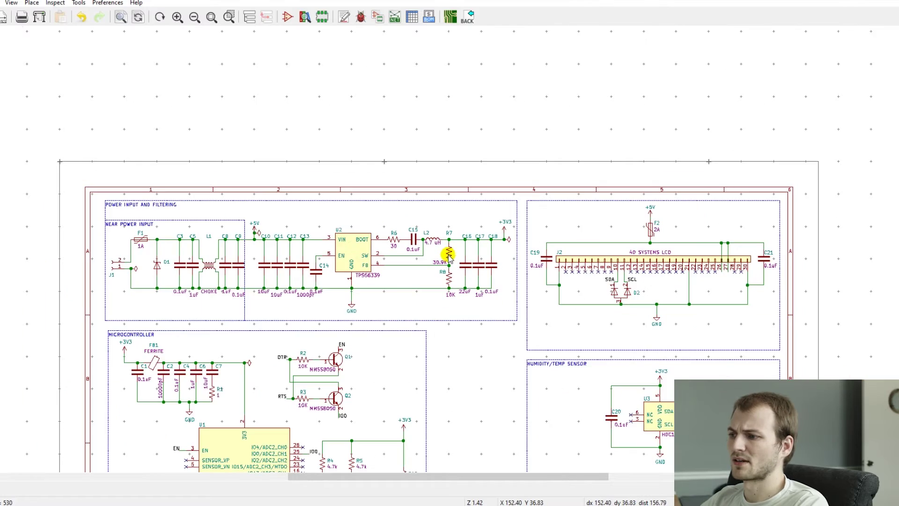
scroll(445, 249, "down", 1)
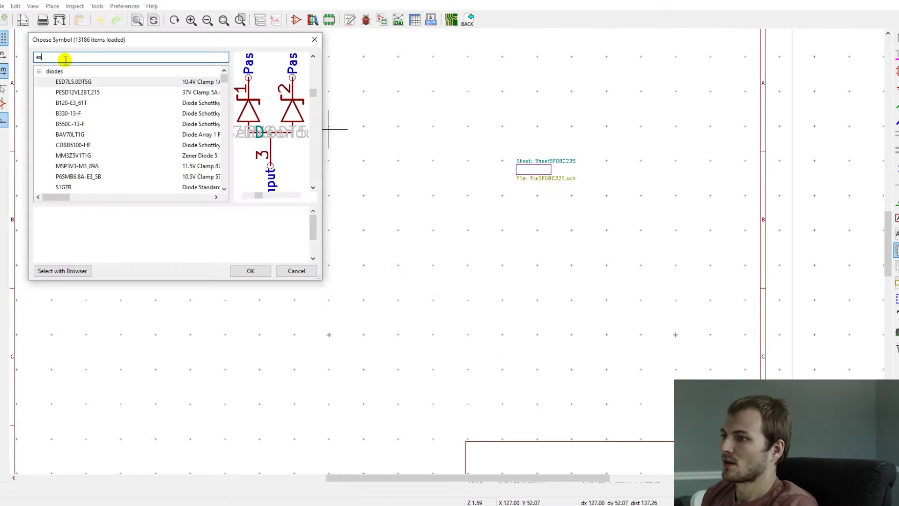
- Find the ESP32-WROOM-32D symbol in the ics library and place it on the new schematic sheet
type("esp32")
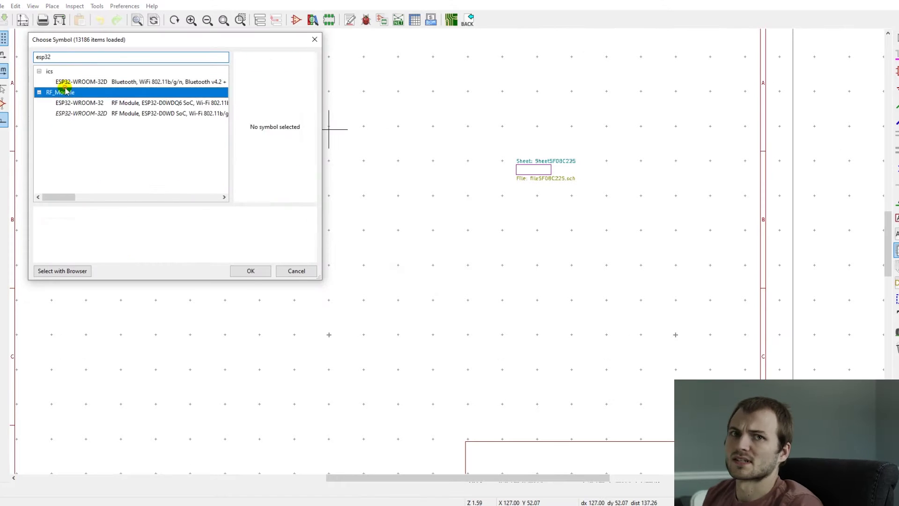
double_click(71, 80)
scroll(388, 198, "down", 1)
left_click(432, 213)
scroll(458, 177, "up", 5)
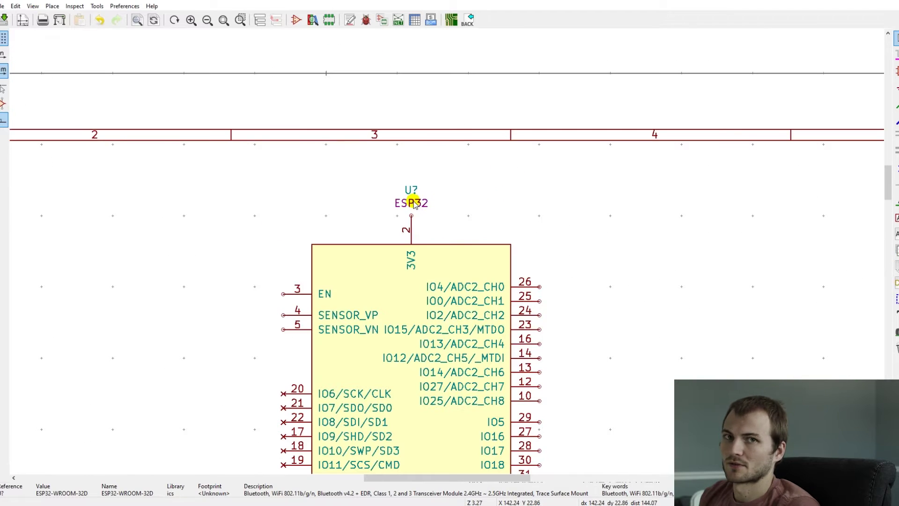
- Move the ESP32 value label below the symbol's lower-right corner and its reference label above the upper-left corner
key("m")
scroll(455, 288, "down", 5)
scroll(471, 382, "up", 3)
left_click(433, 246)
scroll(445, 253, "down", 3)
scroll(412, 82, "up", 5)
key("m")
left_click(242, 323)
- Move the ESP32 symbol to the upper-right area of the sheet, inside the border
scroll(317, 323, "down", 5)
key("m")
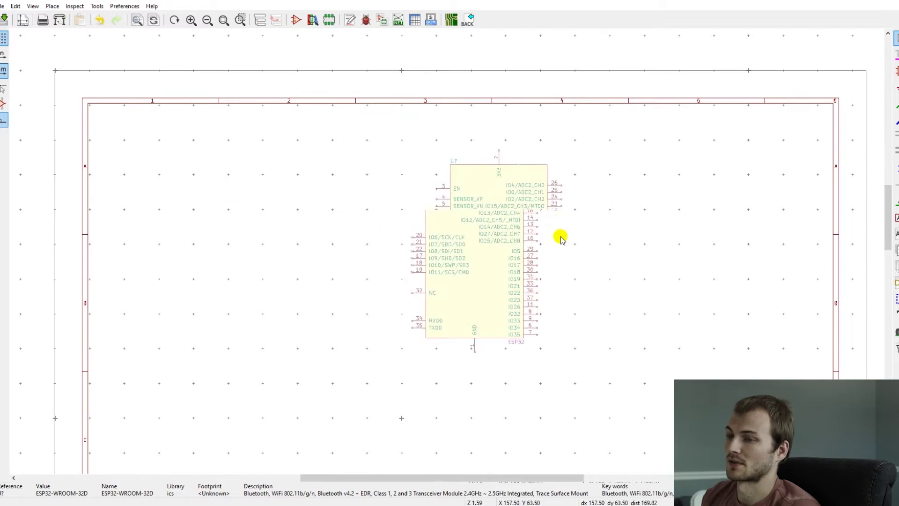
left_click(525, 251)
scroll(304, 234, "down", 1)
scroll(656, 262, "up", 1)
key("m")
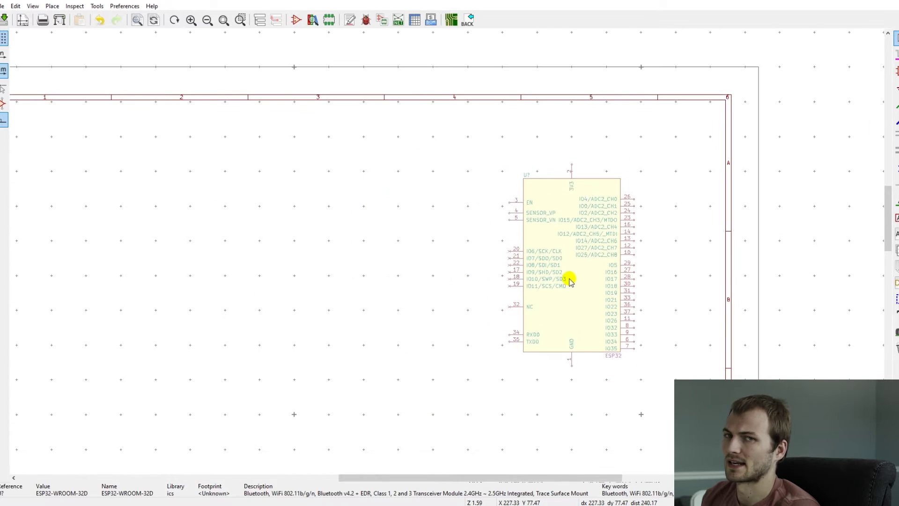
left_click(570, 281)
scroll(448, 253, "down", 1)
scroll(447, 252, "up", 1)
- Place a Conn_01x02_Female connector, rotated 180 degrees, near the upper-left corner of the sheet
left_click(894, 75)
scroll(121, 170, "up", 3)
left_click(418, 244)
type("01x02")
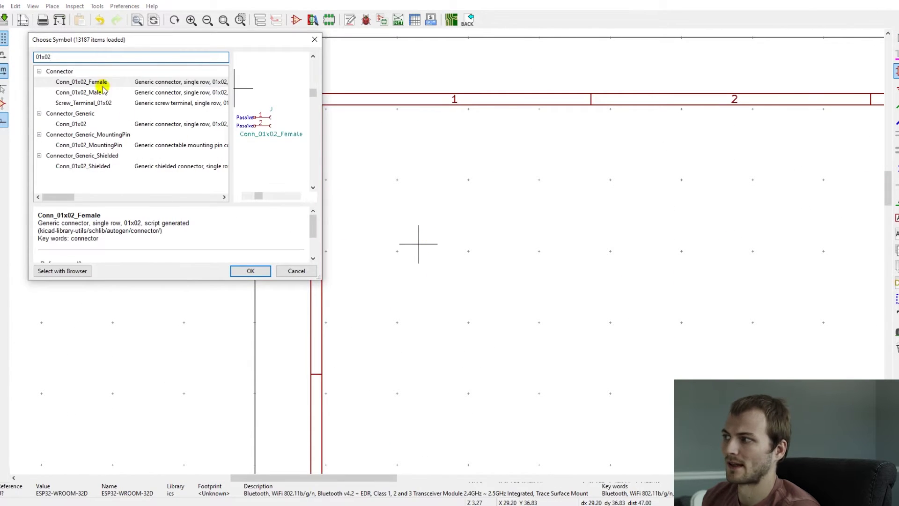
double_click(96, 83)
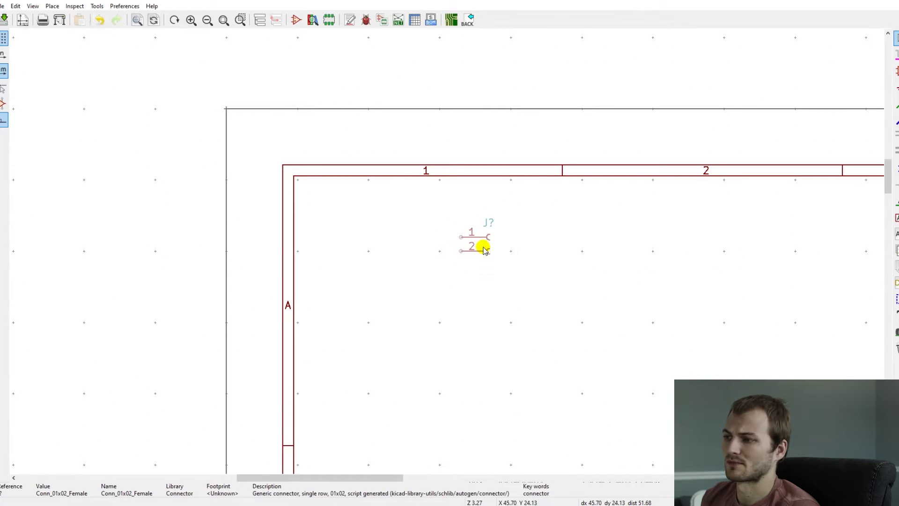
key("r")
key("r")
left_click(357, 259)
- Place a +5V power symbol with a rotated PWR_FLAG beside the connector and wire it to pin 2
left_click(552, 210)
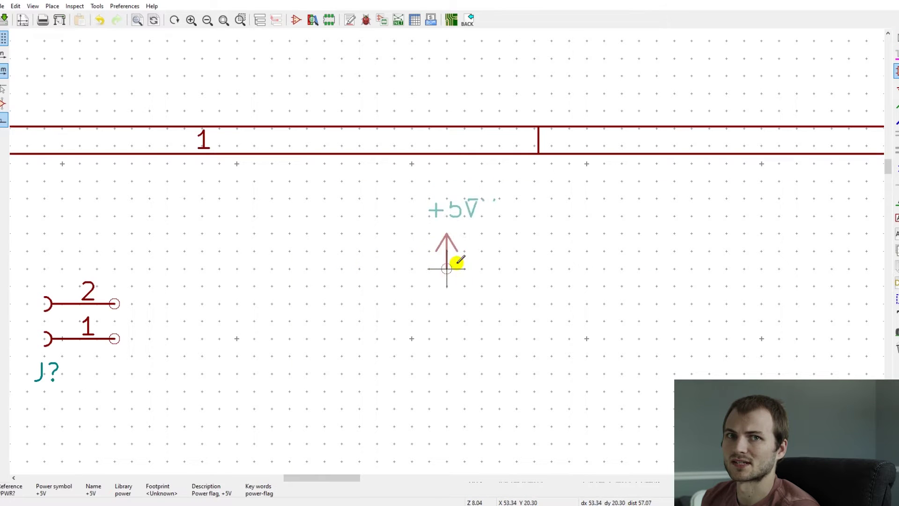
left_click(464, 269)
left_click(604, 215)
type("flag")
key("Return")
key("r")
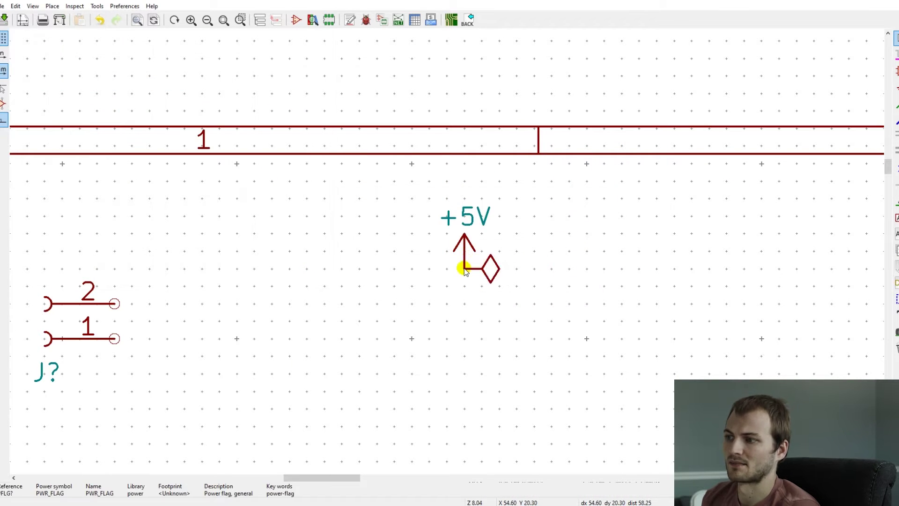
left_click(464, 268)
- Place a GND symbol with a PWR_FLAG below the +5V symbol and wire it to connector pin 1
type("a")
type("gnd")
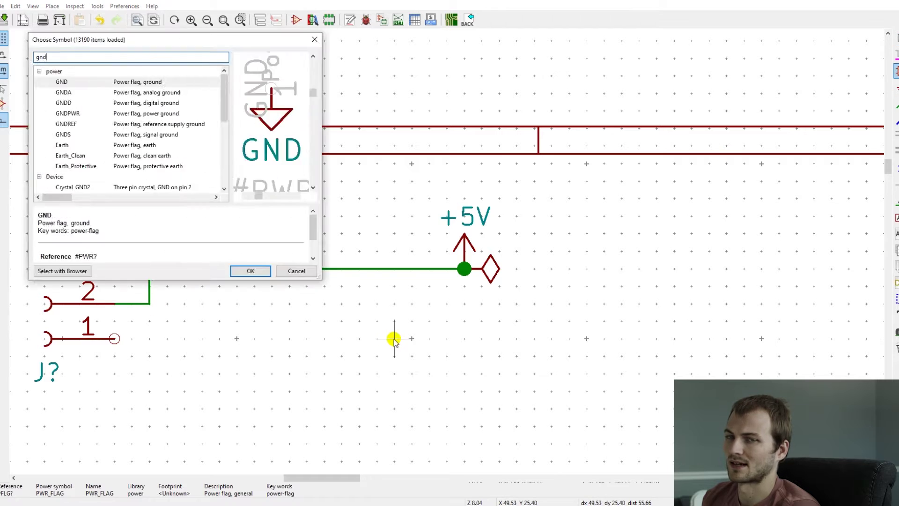
key("Return")
left_click(464, 391)
key("w")
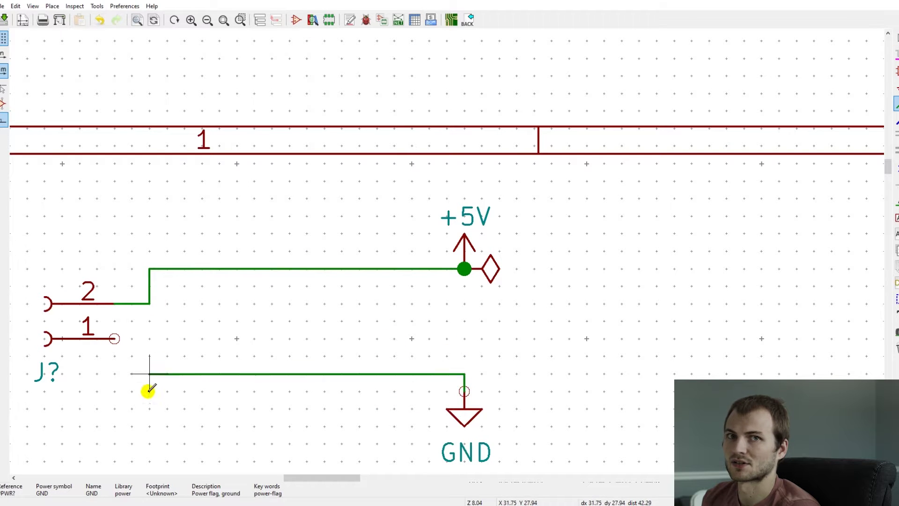
left_click(149, 338)
left_click(114, 338)
scroll(447, 249, "down", 8)
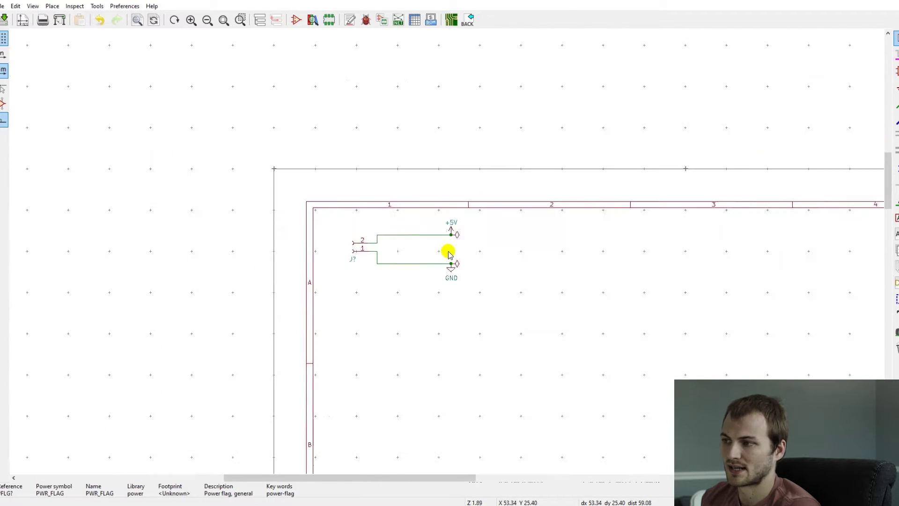
- In the Symbol Editor, create a new symbol named HDC1080DMBR in the ics library with the default properties
left_click(493, 47)
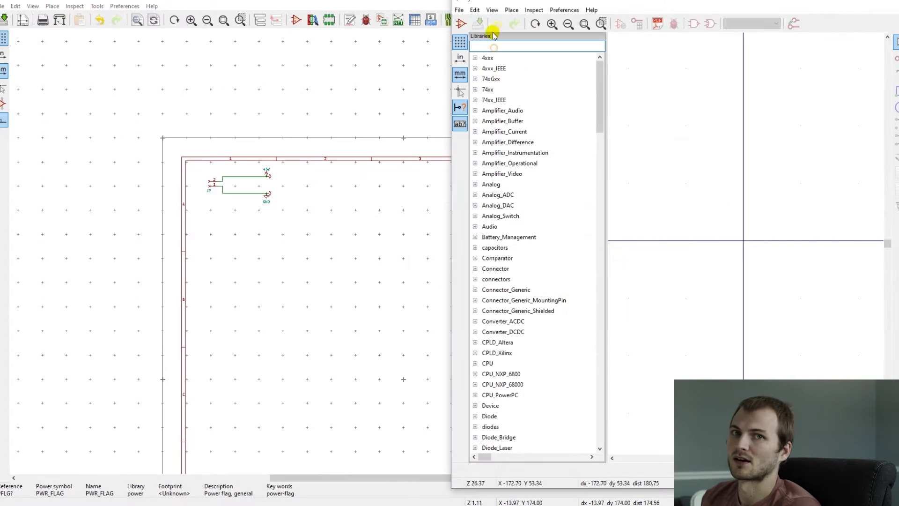
type("ics")
key("ctrl+n")
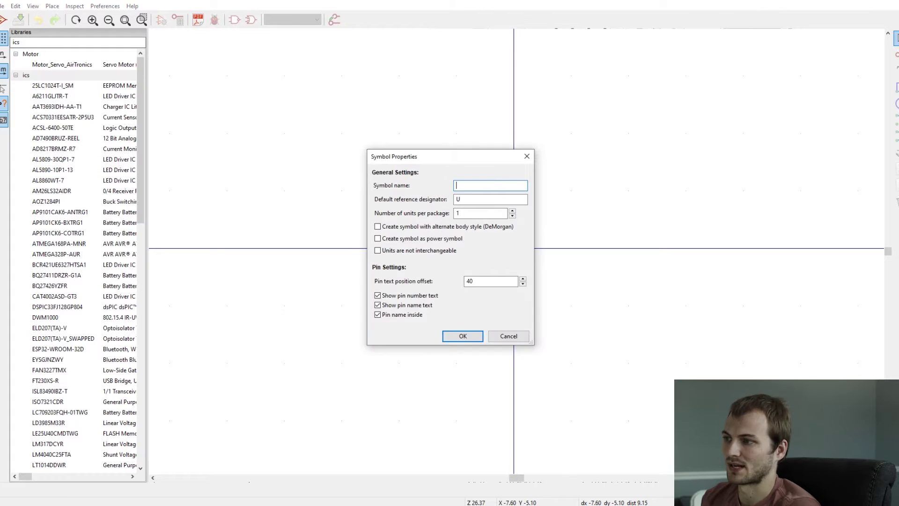
left_click(456, 188)
type("HDC1080DMBR")
key("Return")
- Add six pins in the symbol's pin table and name pins 1 to 6 SDA, GND, NC, SCL, VDD and NC
scroll(280, 124, "down", 4)
left_click(177, 20)
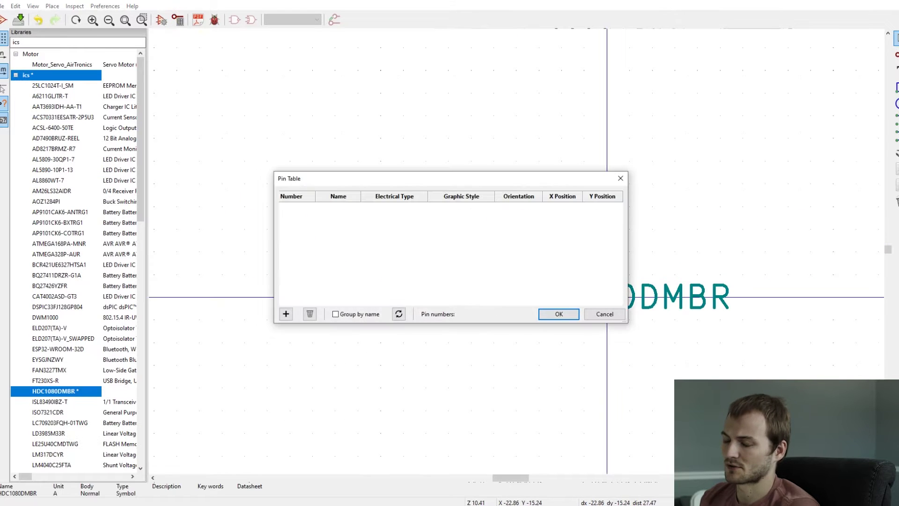
left_click(288, 314)
left_click(286, 314)
left_click(286, 314)
left_click(286, 313)
left_click(286, 313)
left_click(286, 314)
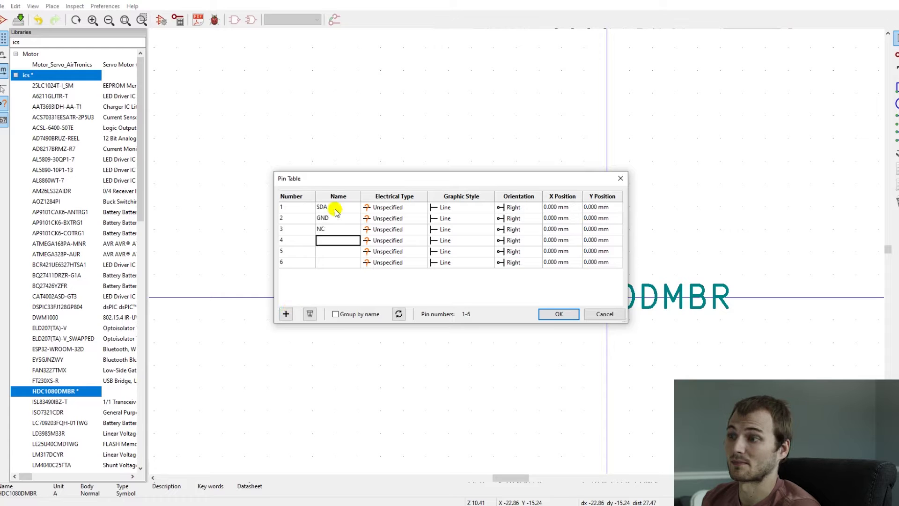
- Set the pins' electrical types: SDA and SCL to Bidirectional, GND and VDD to Power input, and both NC pins to Not connected
left_click(394, 208)
key("b")
left_click(393, 218)
key("p")
left_click(392, 229)
key("n")
left_click(391, 240)
key("b")
left_click(558, 313)
scroll(485, 203, "down", 3)
key("m")
left_click(627, 159)
left_click(505, 159)
key("ctrl+z")
key("ctrl+z")
left_click_drag(451, 176, 624, 301)
right_click(634, 305)
right_click(622, 205)
left_click(458, 227)
key("Escape")
- Spread the stacked pins apart around the symbol origin so each one stands on its own
key("m")
left_click(566, 262)
left_click(544, 149)
key("m")
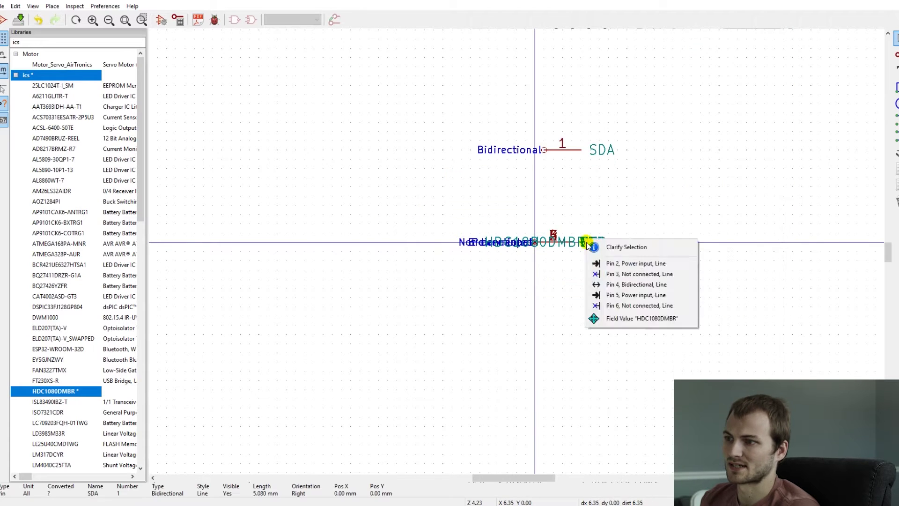
left_click(613, 264)
key("m")
left_click(604, 262)
left_click(608, 325)
- Rotate the SDA and SCL pins 180 degrees and place SCL below SDA on the symbol's right side
key("m")
key("r")
key("r")
left_click(627, 150)
key("m")
key("r")
key("r")
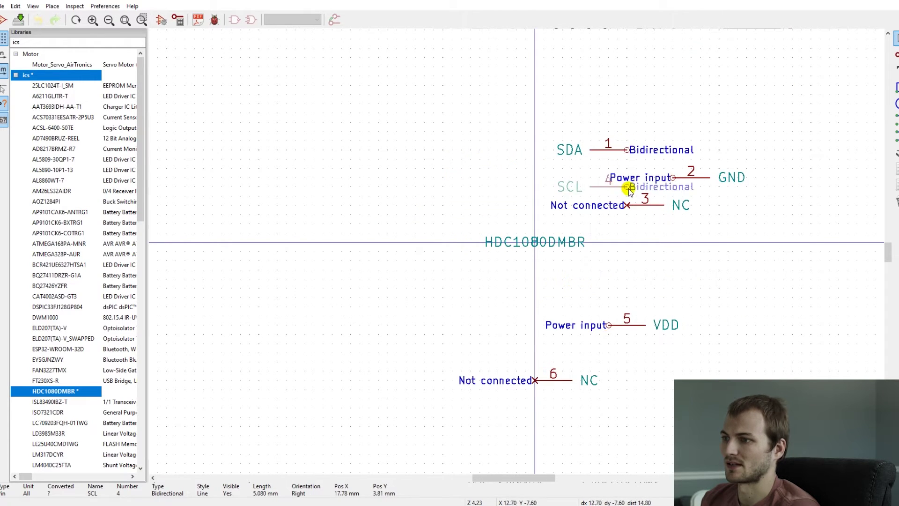
left_click(626, 186)
- Turn the GND and VDD pins vertical and place them on the centre line, GND below and VDD above
left_click(534, 315)
key("r")
key("r")
key("r")
left_click(534, 94)
- Move the two NC pins to the symbol's left side, with pin 6 directly above pin 3
key("m")
scroll(471, 196, "up", 1)
left_click(495, 251)
key("m")
left_click(495, 273)
key("m")
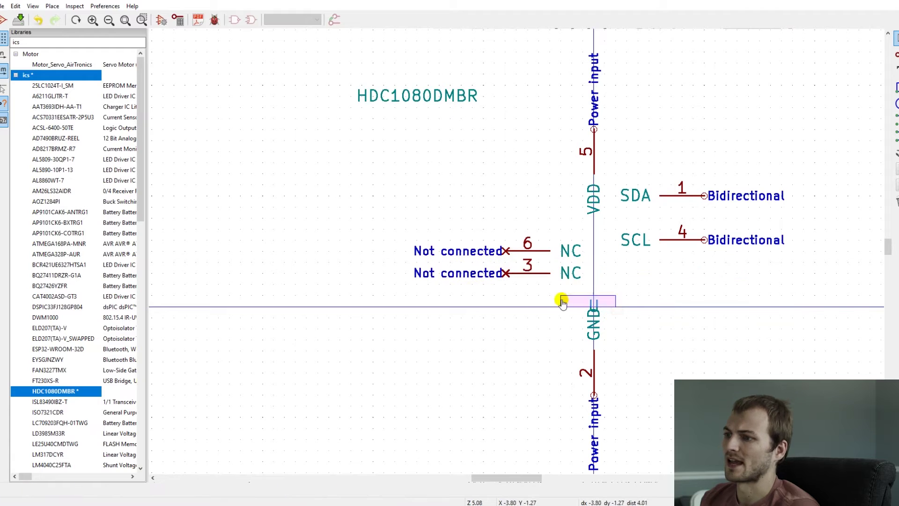
- Compact the pin layout by bringing the VDD, SDA, SCL and GND pins closer together around the centre
key("m")
left_click(593, 163)
left_click_drag(687, 258, 665, 173)
key("m")
left_click(665, 218)
key("m")
left_click(594, 351)
- Draw a rectangular symbol body around the pin names and shift the VDD, SDA, SCL and NC pins to meet its outline
scroll(649, 317, "up", 1)
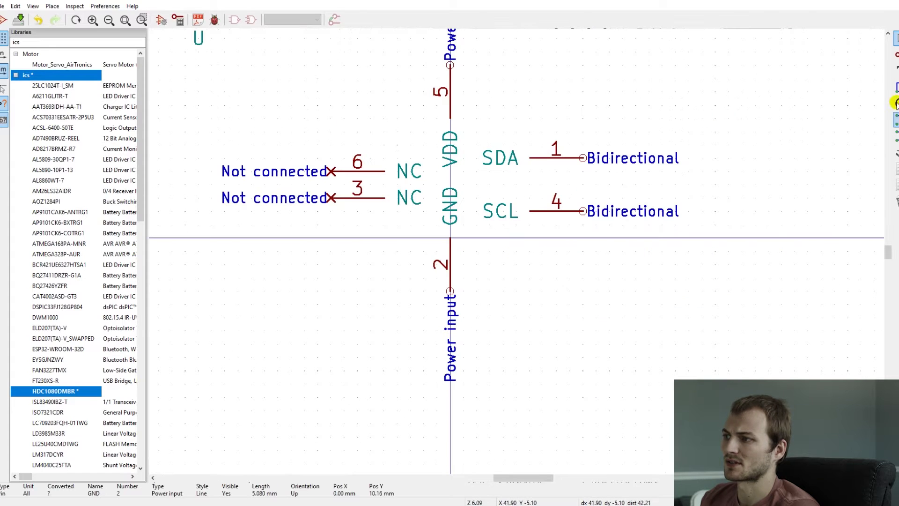
left_click(398, 130)
left_click(516, 238)
key("Escape")
left_click_drag(450, 104, 450, 117)
left_click_drag(580, 162, 567, 161)
left_click_drag(580, 213, 567, 214)
left_click_drag(363, 198, 375, 198)
left_click_drag(363, 172, 376, 171)
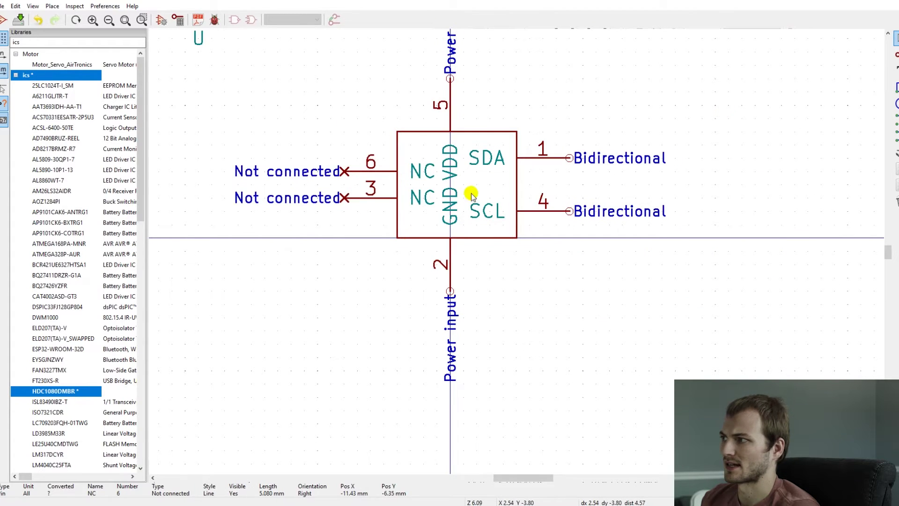
- Fill the body rectangle with the background colour and widen it so that VDD and GND sit at its centre
double_click(516, 238)
left_click(412, 255)
left_click(464, 301)
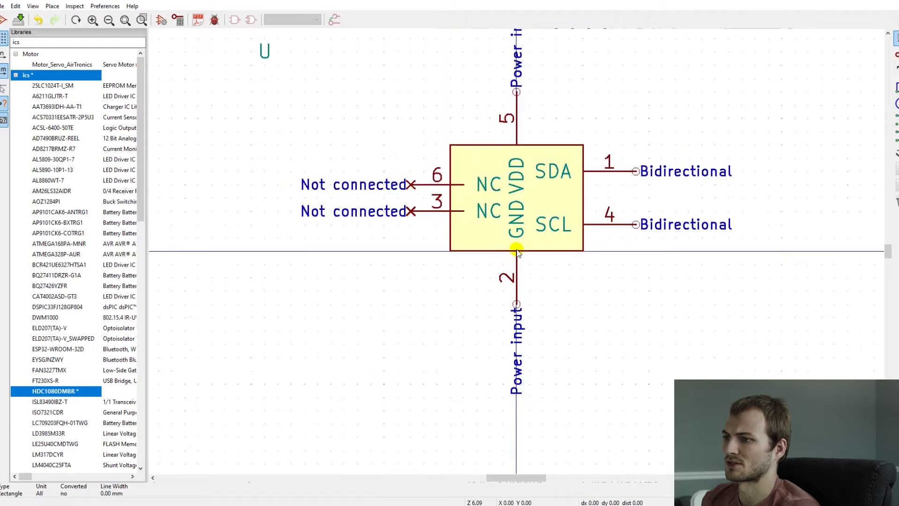
left_click_drag(357, 200, 393, 265)
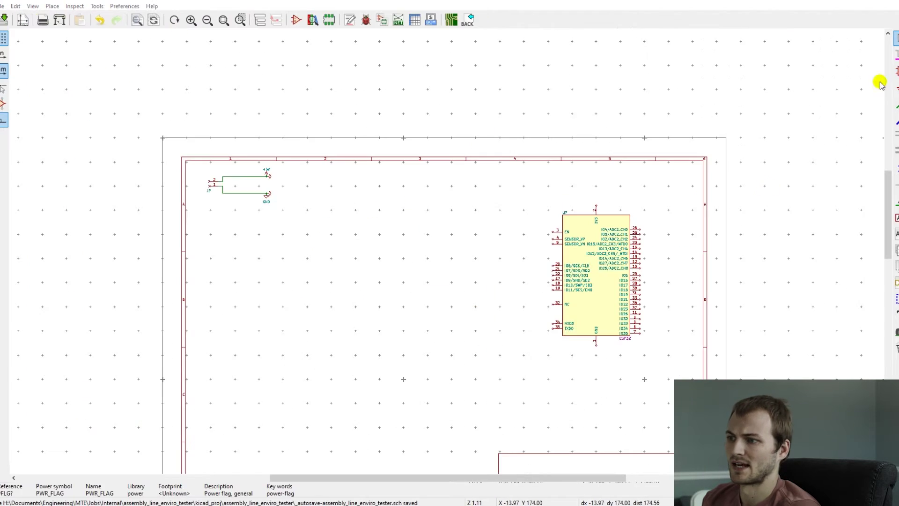
- Place the HDC1080DMBR symbol in the schematic beside the ESP32 and connect +3V3 to VDD and GND to its ground pin
left_click(894, 71)
left_click(466, 249)
scroll(475, 248, "up", 3)
left_click(445, 251)
scroll(496, 149, "up", 2)
scroll(478, 237, "down", 3)
left_click(894, 71)
left_click(492, 172)
left_click(453, 249)
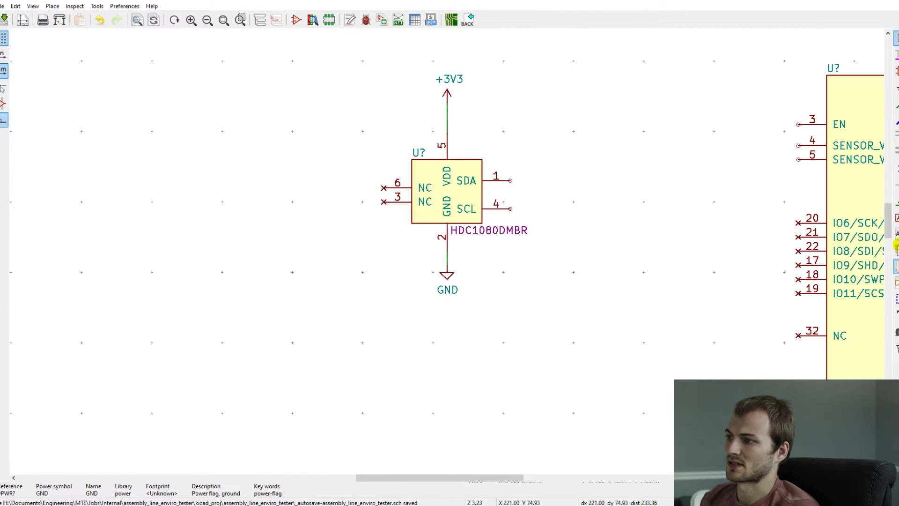
- Mark the sensor's NC pins as unconnected and wire a 0.1uF CC0603KRX7R9BB104 capacitor between its +3V3 and GND
scroll(895, 246, "down", 2)
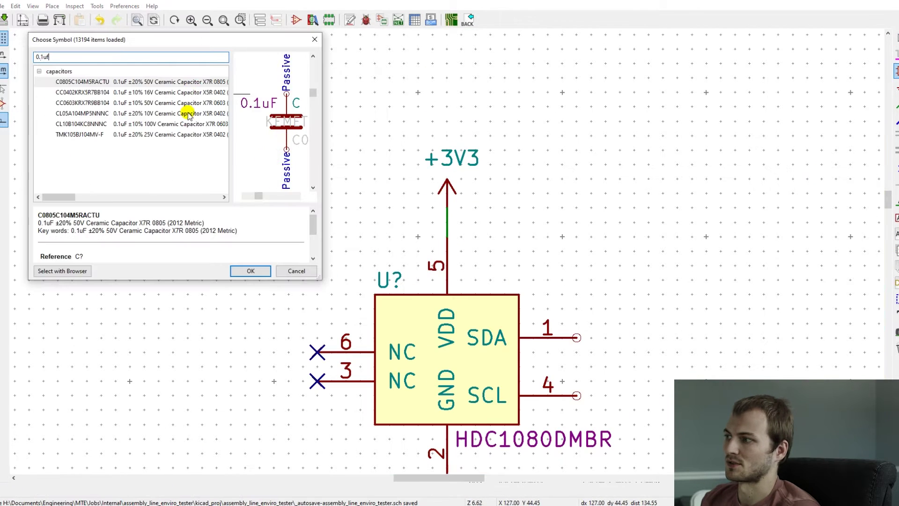
double_click(187, 103)
left_click(423, 269)
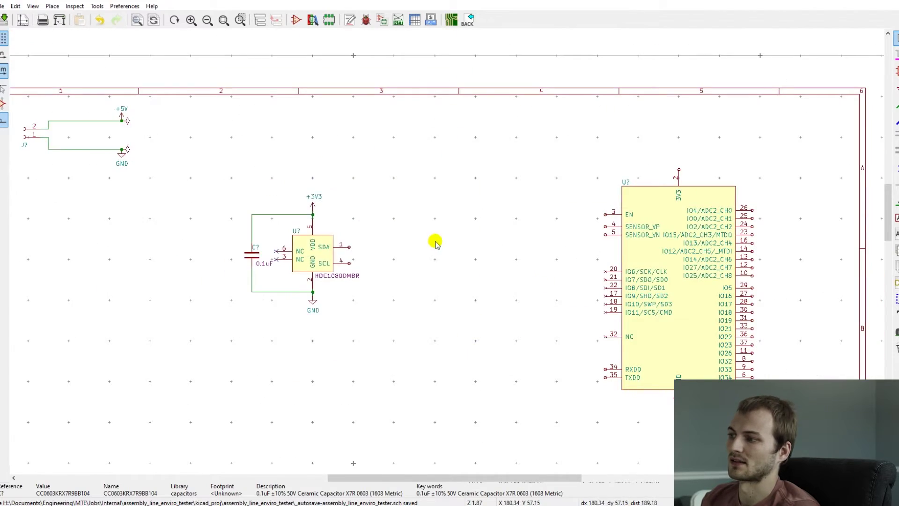
- Label the sensor's data and clock pins SDA and SCL and place copies of both labels beside the ESP32's right-hand pins
type("lSDA")
key("Return")
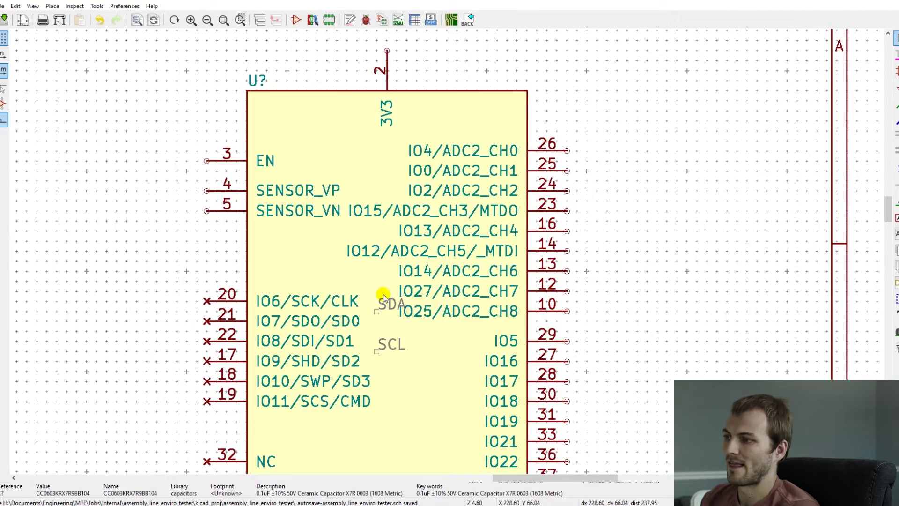
scroll(381, 297, "down", 3)
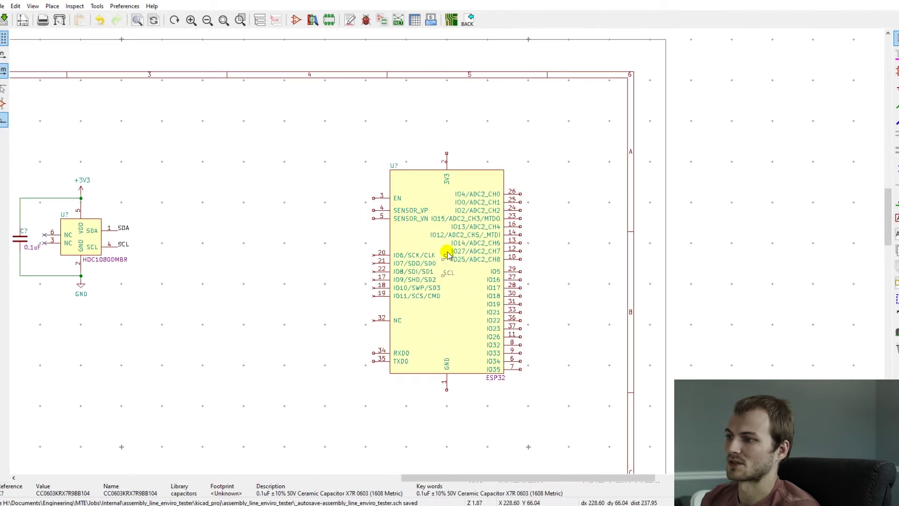
left_click(443, 302)
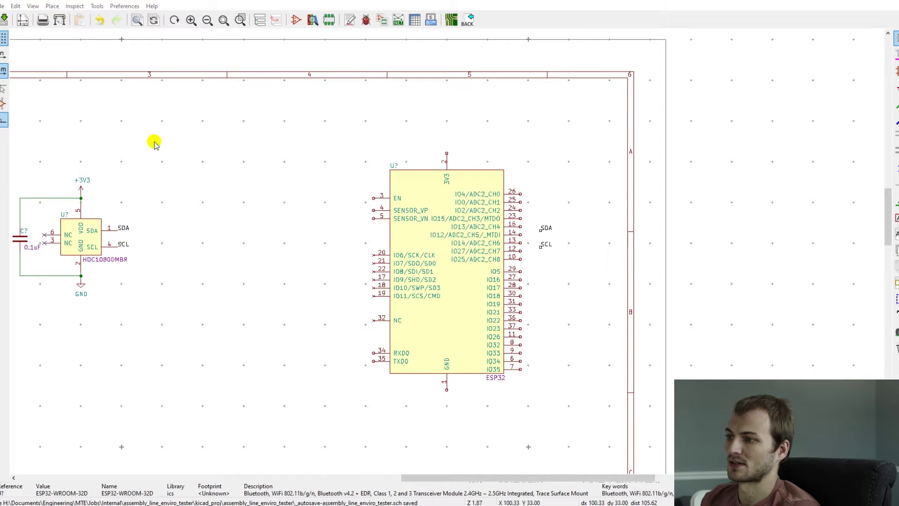
- Line up the copied SDA and SCL labels with ESP32 pins 14 and 13
scroll(528, 231, "up", 3)
key("m")
left_click(467, 261)
key("m")
left_click(467, 281)
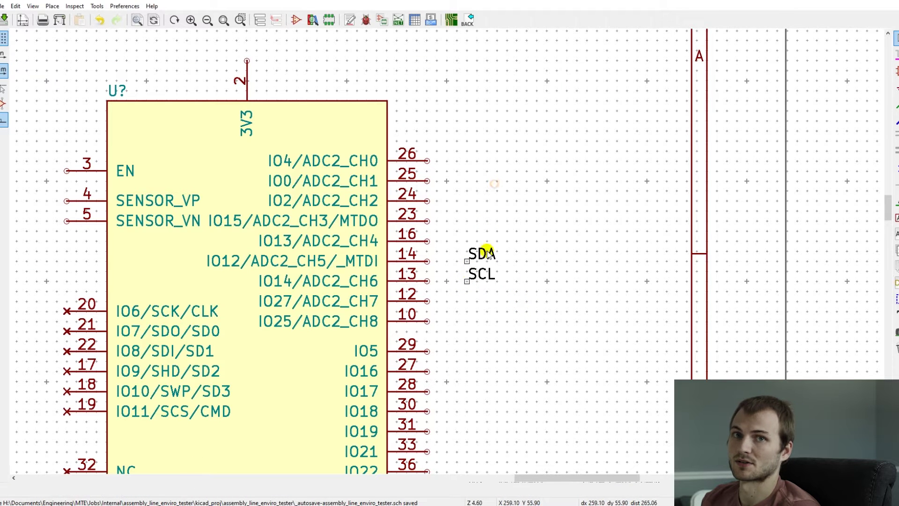
- Wire SDA to ESP32 pin 14 and SCL to pin 13, with the SCL label set farther out than SDA
scroll(480, 267, "up", 4)
key("w")
left_click(350, 250)
key("m")
left_click(570, 300)
key("w")
left_click(349, 300)
- Place a vertical 4.7k RC0603JR-074K7L resistor above the SDA line
type("a4.7 kohms")
double_click(148, 92)
scroll(449, 128, "down", 1)
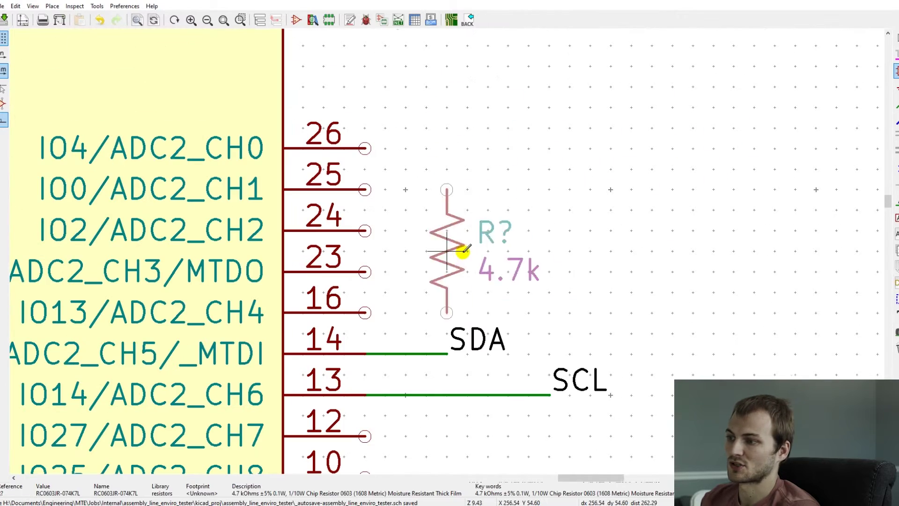
left_click(485, 252)
key("Escape")
- Shift the SDA and SCL labels farther out, extend their wires, and connect the 4.7k resistor to the SDA line
key("m")
left_click(543, 355)
key("m")
left_click(653, 395)
key("w")
left_click(549, 395)
left_click(487, 354)
- Copy the sensor's +3V3 symbol onto the top of the SDA pull-up resistor and adjust the end of the SCL wire
scroll(488, 354, "down", 7)
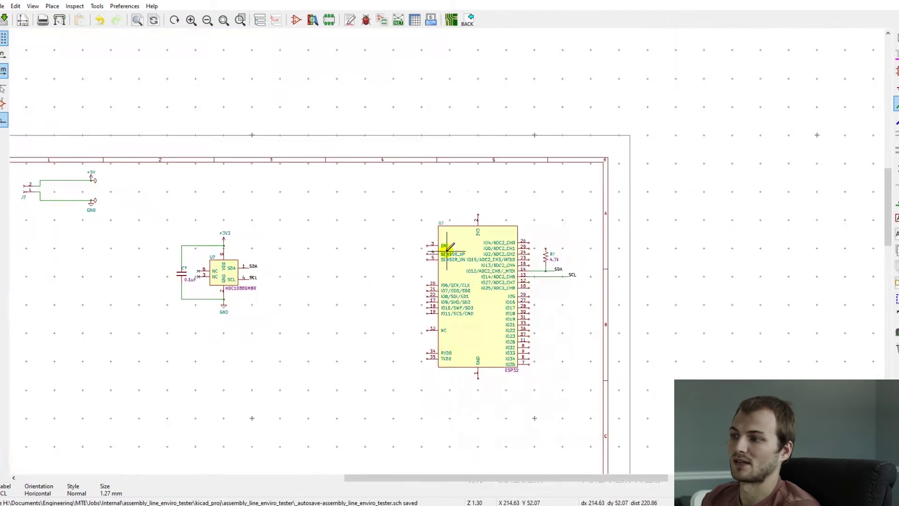
key("c")
scroll(771, 248, "up", 7)
left_click(404, 318)
scroll(546, 463, "up", 3)
key("g")
left_click(447, 251)
scroll(447, 251, "down", 4)
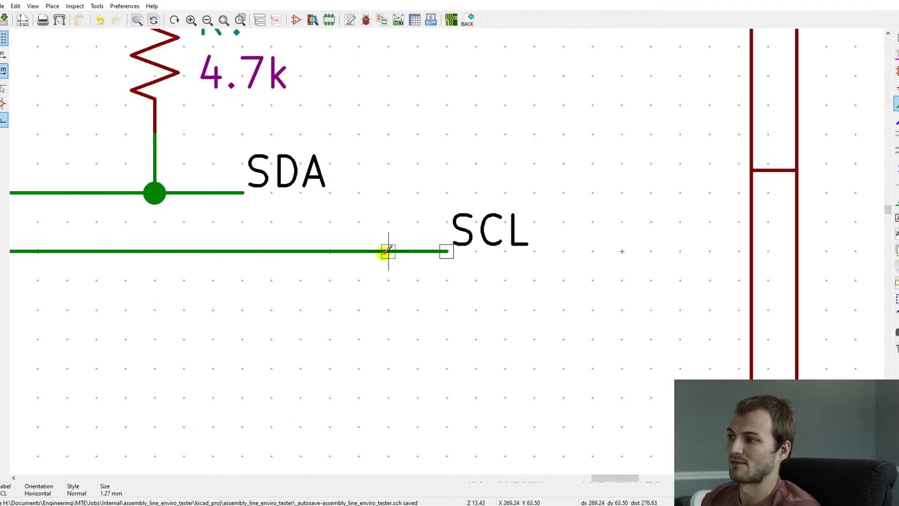
- Duplicate the 4.7k resistor with its +3V3 symbol beside the first one and wire it to the SCL line
left_click_drag(328, 86, 377, 167)
left_click(413, 176)
left_click(473, 175)
key("w")
left_click(460, 251)
- Copy a GND power symbol onto the ESP32's ground pin 1
scroll(459, 251, "down", 4)
scroll(340, 355, "down", 4)
key("c")
scroll(423, 291, "up", 5)
left_click(457, 253)
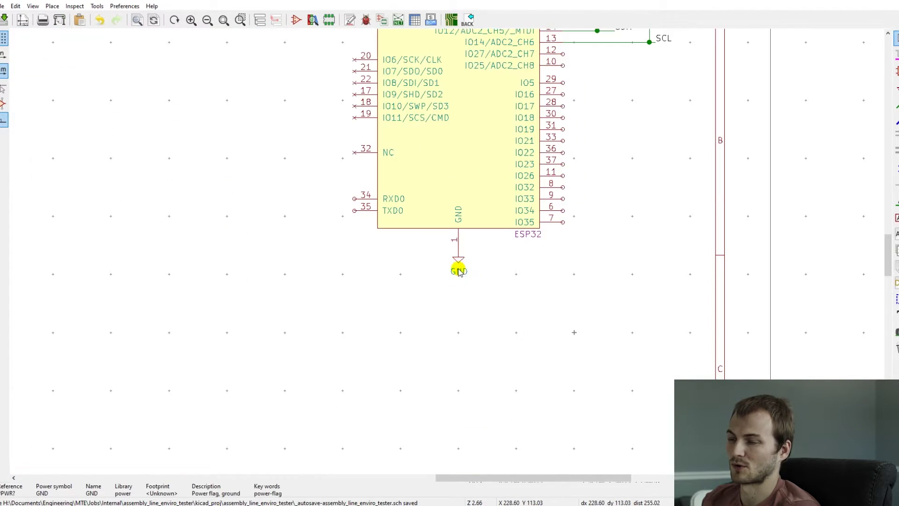
- Move the ESP32 together with its pull-up resistors, labels and power symbols closer to the sensor
scroll(453, 140, "down", 4)
key("Escape")
left_click_drag(393, 171, 567, 383)
left_click(494, 388)
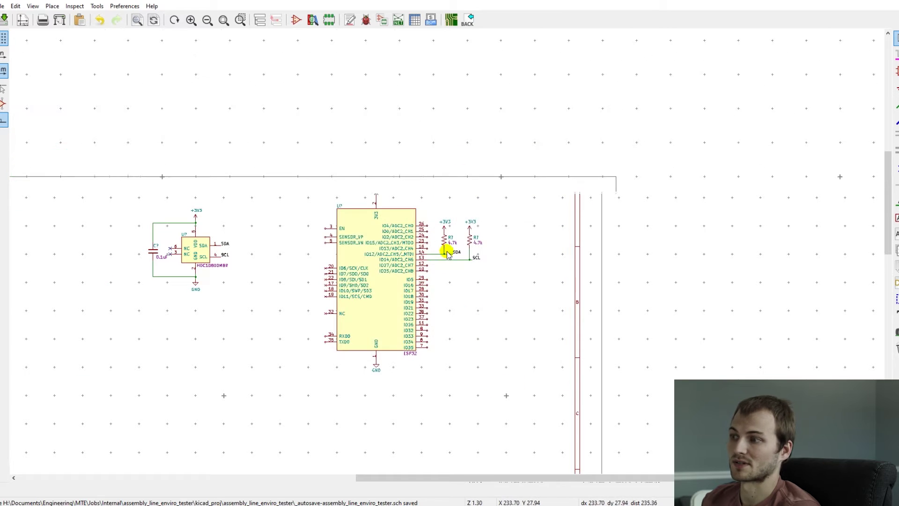
- Place an MMSS8050-L-TP NPN transistor and a vertically flipped copy of it below
scroll(467, 173, "up", 4)
type("ammss")
key("Return")
key("c")
left_click(551, 341)
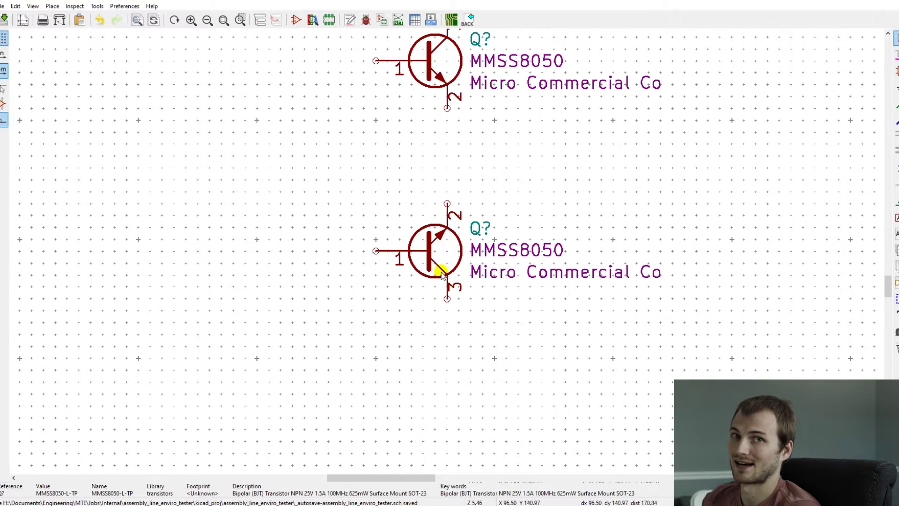
- Add an IO0 label, rotated 180 degrees, on a short wire below pin 3 of the lower transistor
type("l100")
key("Return")
scroll(445, 217, "up", 4)
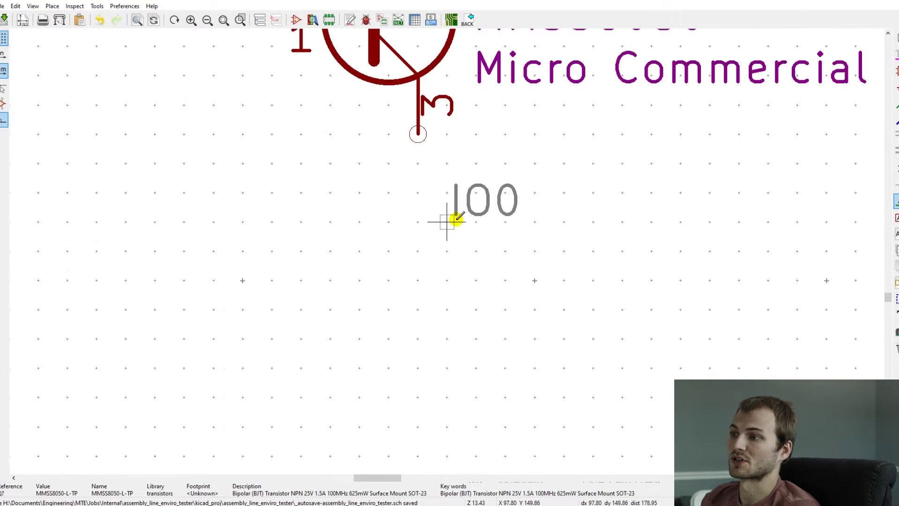
key("r")
key("r")
left_click(418, 192)
scroll(417, 192, "down", 3)
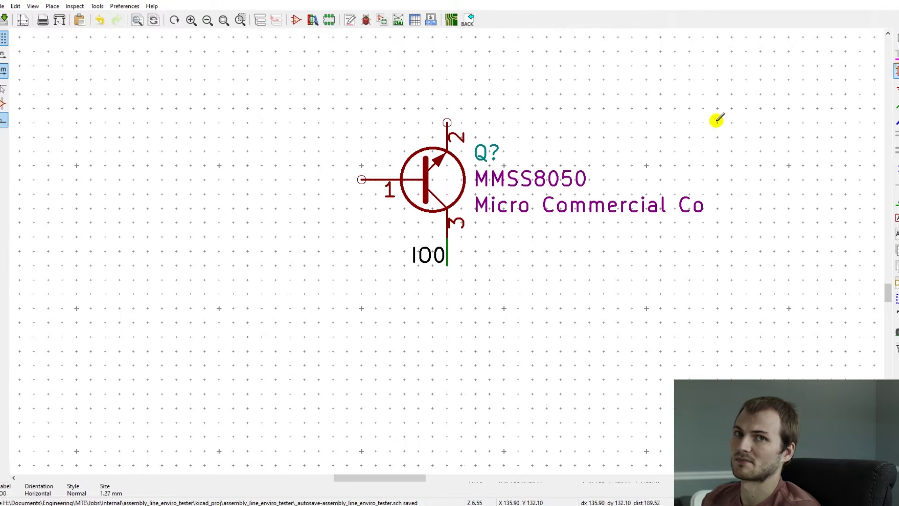
- Place a horizontal 10K resistor beside the lower transistor's base and wire it to pin 1
type("a10k")
double_click(156, 75)
key("r")
left_click(248, 179)
key("Escape")
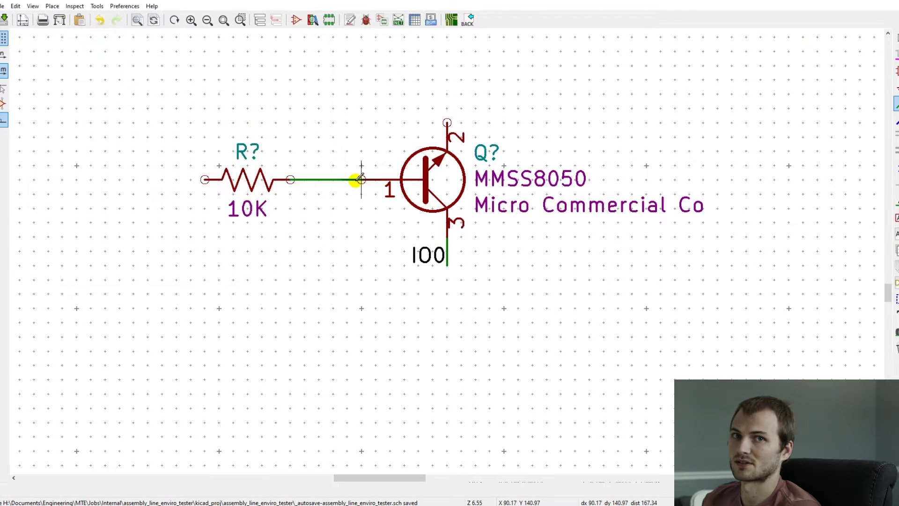
- Finish the wire to the lower transistor's base, place an RTS label beside the 10K resistor and wire the label to the resistor
left_click(361, 180)
left_click(895, 201)
scroll(353, 250, "up", 5)
left_click(329, 250)
type("RTS")
key("Return")
left_click(329, 249)
left_click(622, 249)
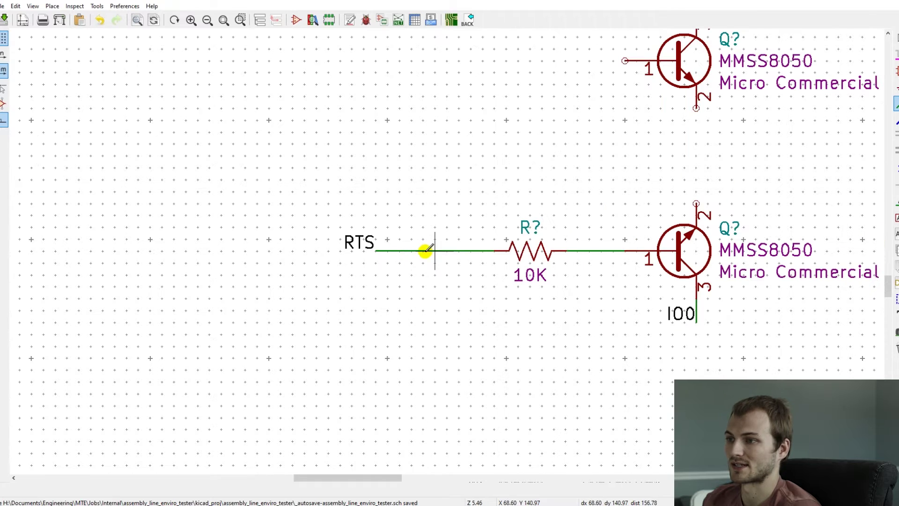
- Wire the RTS line up to pin 2 of the upper transistor
left_click(424, 250)
left_click(423, 156)
left_click(696, 108)
- Duplicate the 10K resistor beside the upper transistor and wire it to pin 1
key("c")
scroll(531, 96, "down", 1)
left_click(447, 221)
left_click(476, 221)
left_click(526, 221)
- Wire pin 2 of the lower transistor to the input side of the upper 10K resistor and label that line DTR
left_click(584, 340)
left_click(397, 321)
left_click(417, 221)
left_click(895, 201)
left_click(347, 241)
type("DTR")
key("Return")
left_click(319, 221)
- Add a short wire with an EN label above pin 3 of the upper transistor
key("w")
left_click(660, 144)
type("EN")
key("Return")
left_click(585, 171)
- Remove the manufacturer text from the upper transistor and move its MMSS8050 value below the base pin
scroll(628, 231, "up", 3)
right_click(357, 234)
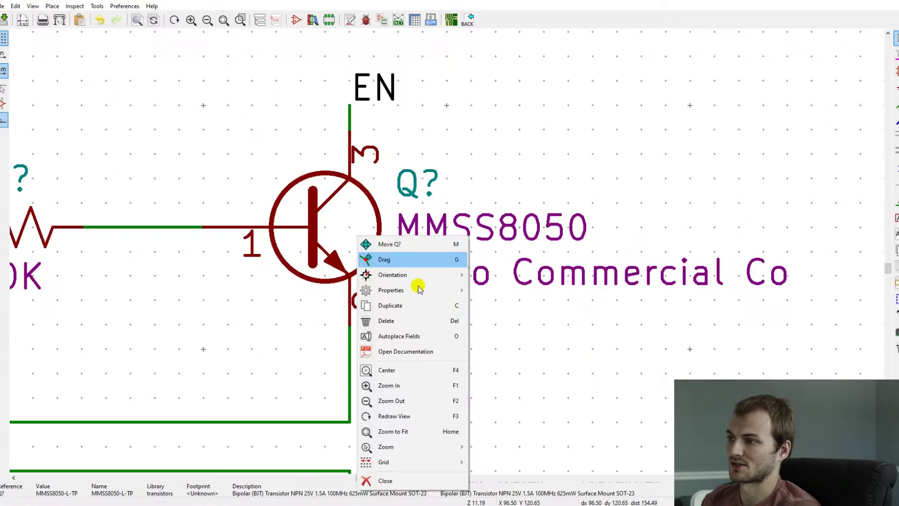
left_click(515, 367)
left_click(579, 371)
double_click(442, 255)
key("Escape")
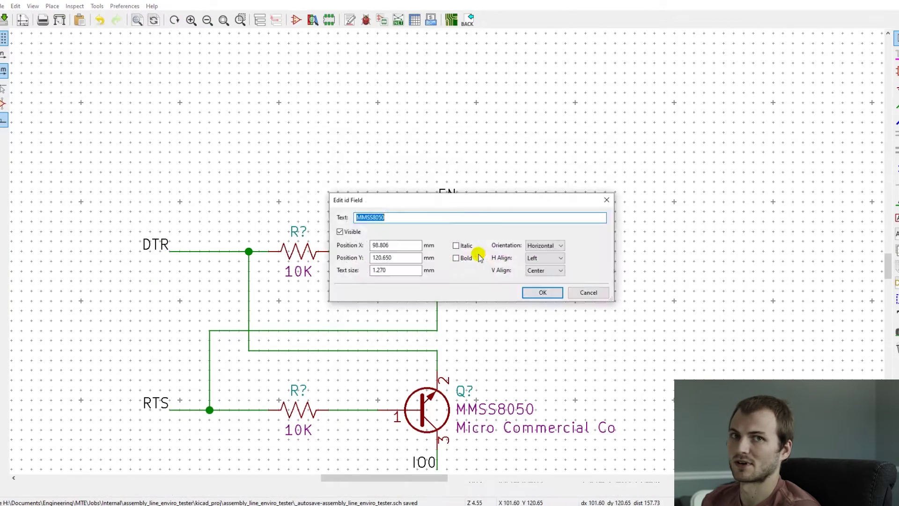
- Replace the flipped lower transistor with an unflipped copy of the upper one
key("Delete")
key("Delete")
key("a")
double_click(161, 92)
left_click(427, 261)
key("c")
left_click(427, 417)
scroll(427, 417, "down", 1)
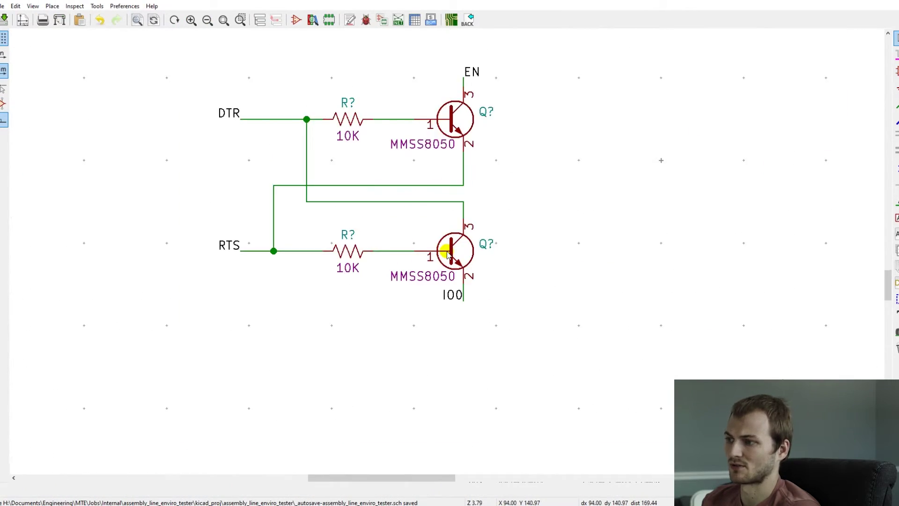
- Try moving the whole transistor circuit as a block elsewhere on the sheet
scroll(443, 147, "down", 5)
scroll(417, 248, "up", 1)
left_click_drag(341, 190, 538, 332)
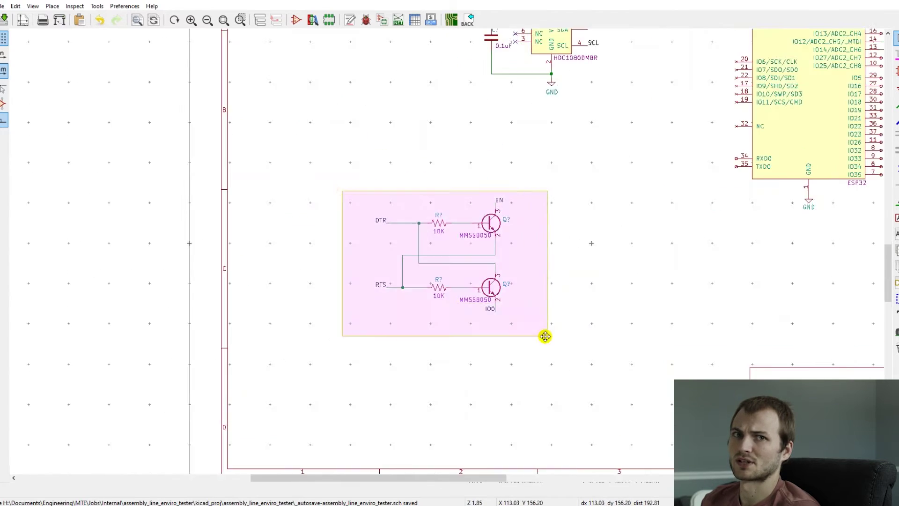
scroll(538, 332, "down", 3)
scroll(735, 57, "up", 3)
left_click(526, 255)
left_click_drag(338, 78, 520, 174)
key("ctrl+z")
scroll(518, 174, "down", 1)
scroll(94, 440, "up", 8)
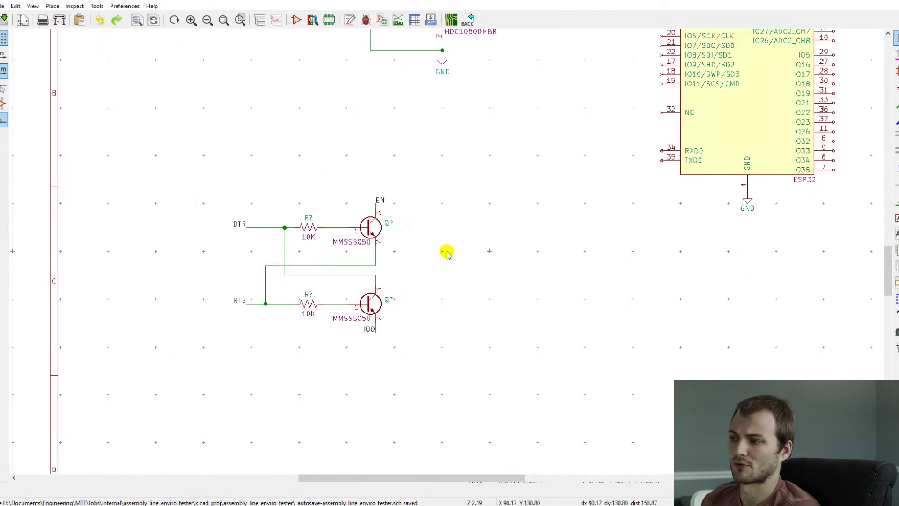
- Delete the crossing and long connecting wires of the transistor circuit and shift its parts closer together
key("m")
left_click(463, 257)
key("Delete")
left_click(491, 274)
scroll(461, 126, "down", 1)
key("m")
left_click(471, 169)
key("Delete")
key("Delete")
key("Delete")
key("Delete")
left_click_drag(271, 229, 349, 406)
key("Delete")
- Reconnect the parts with short wires and move the lower transistor row closer to the upper one
key("m")
left_click(388, 168)
key("w")
left_click(412, 168)
key("m")
left_click(411, 356)
scroll(412, 353, "up", 1)
left_click_drag(636, 431, 344, 295)
left_click(183, 207)
- Cross-wire the upper transistor's pin 2 to the RTS line and the lower transistor's pin 3 to the DTR line
key("w")
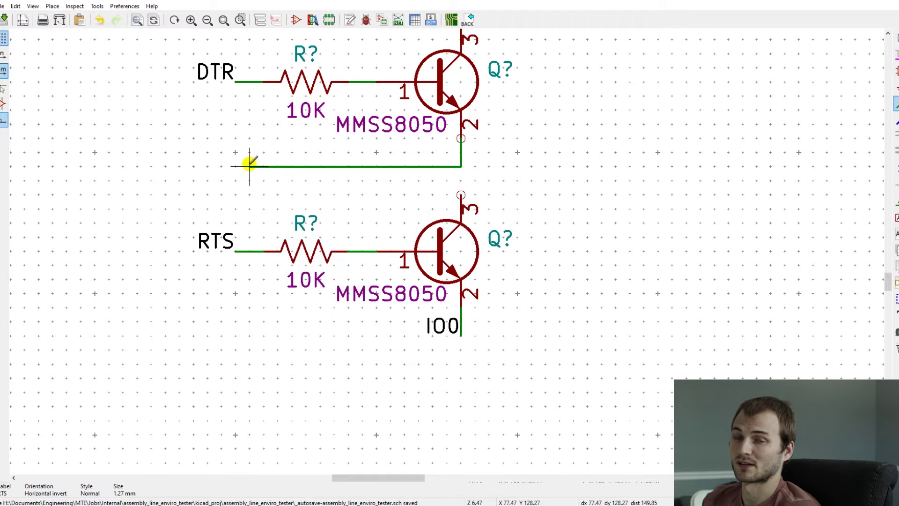
left_click(263, 152)
left_click(263, 251)
left_click(250, 82)
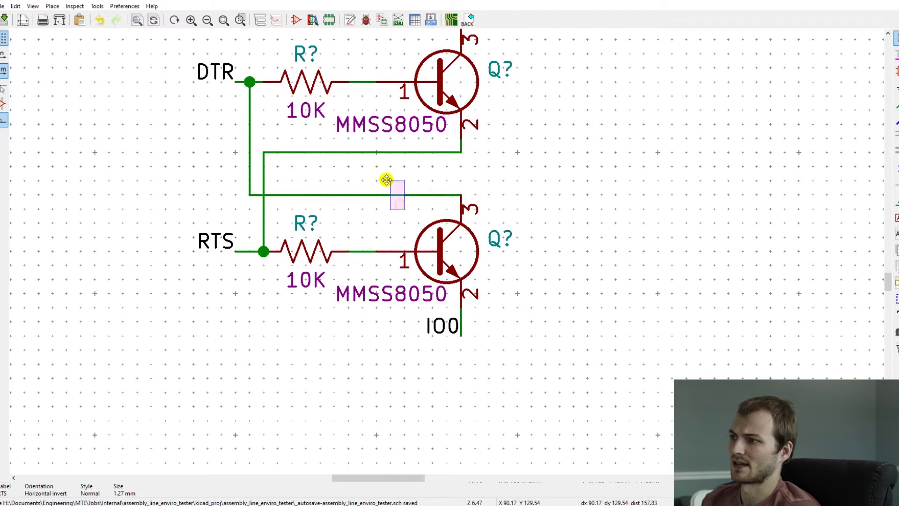
double_click(460, 180)
- Reorient the IO0 label beside its wire and move the transistor circuit above the SDA and SCL pull-up resistors
scroll(418, 197, "down", 4)
scroll(441, 251, "up", 8)
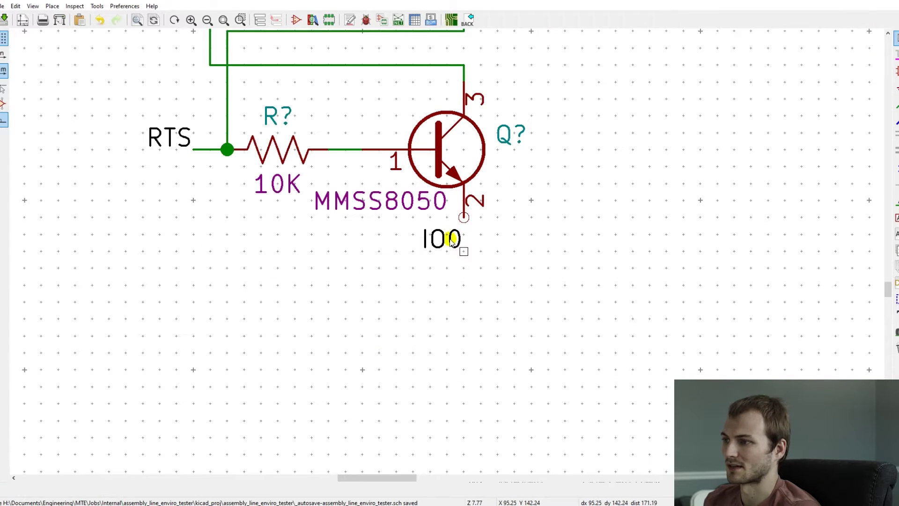
scroll(454, 237, "down", 1)
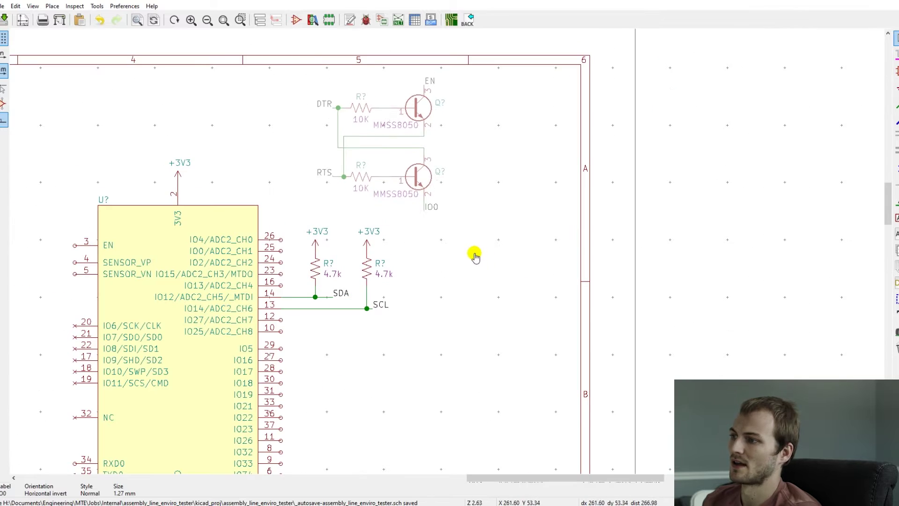
scroll(473, 252, "down", 3)
scroll(465, 409, "up", 3)
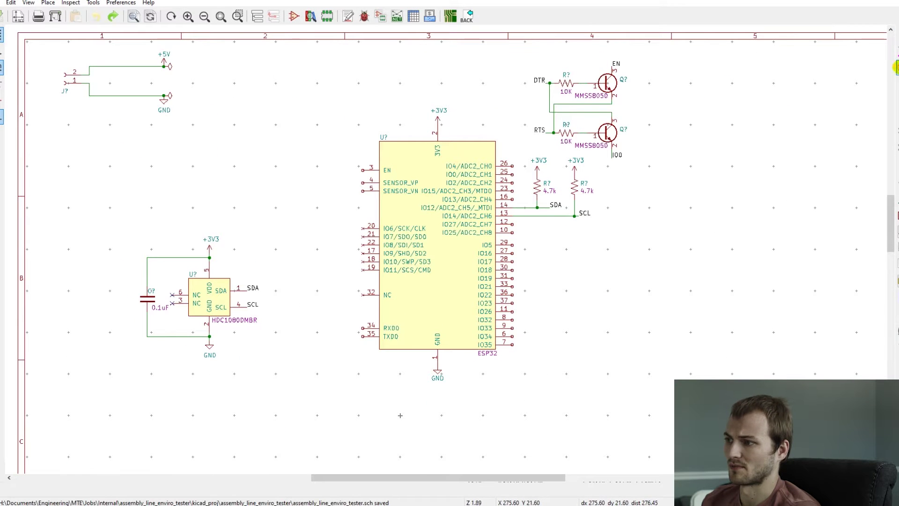
type("a")
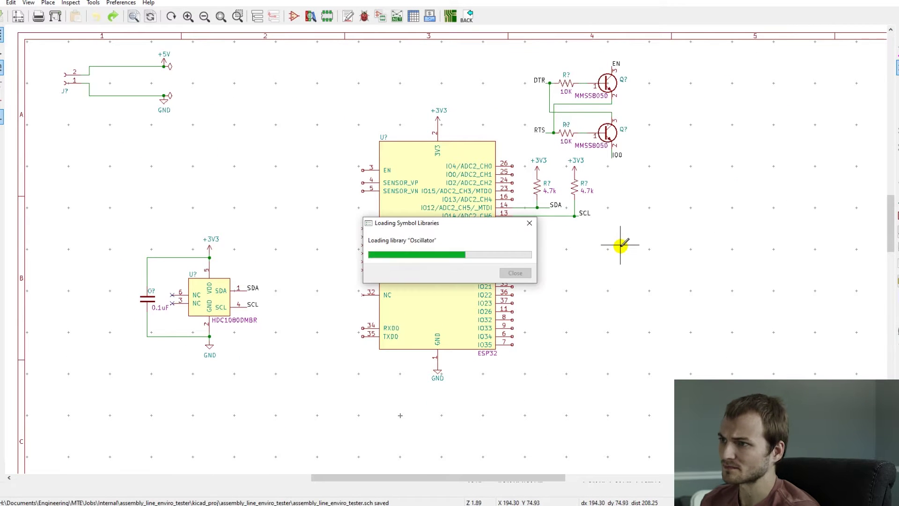
type("mole")
key("BackSpace")
key("BackSpace")
key("BackSpace")
key("BackSpace")
type("ri")
key("BackSpace")
key("BackSpace")
type("fpc")
key("Return")
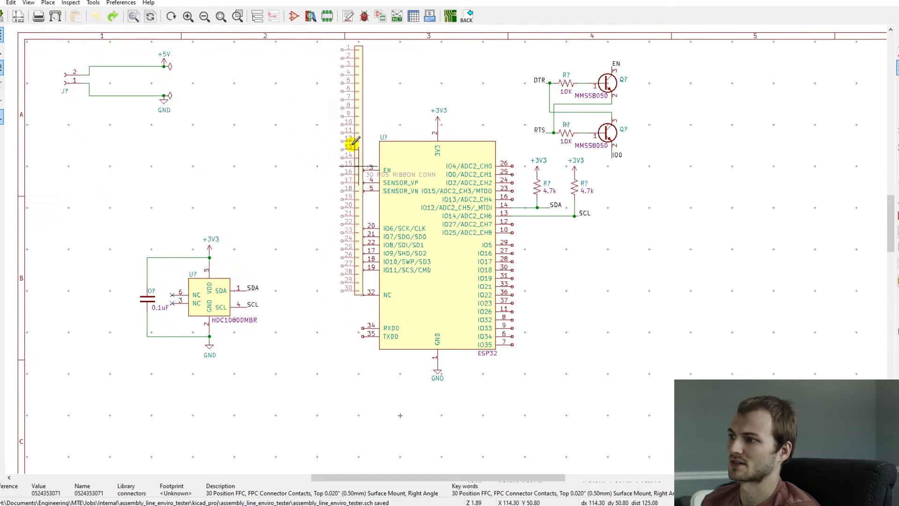
key("r")
scroll(646, 253, "up", 3)
left_click(642, 261)
- Change the connector's description text to 4D SYSTEMS LCD and move the connector near the sheet's upper-right corner
double_click(575, 262)
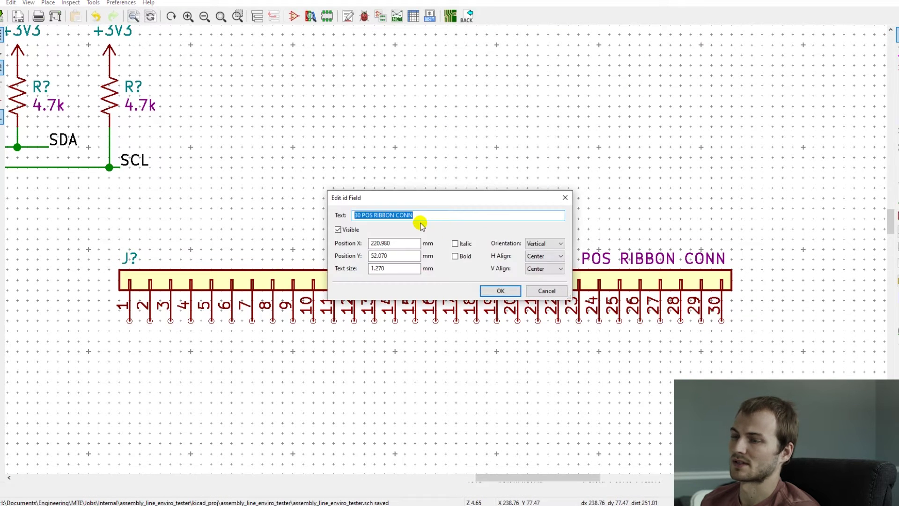
type("4D SYSTEMS LCD")
key("Return")
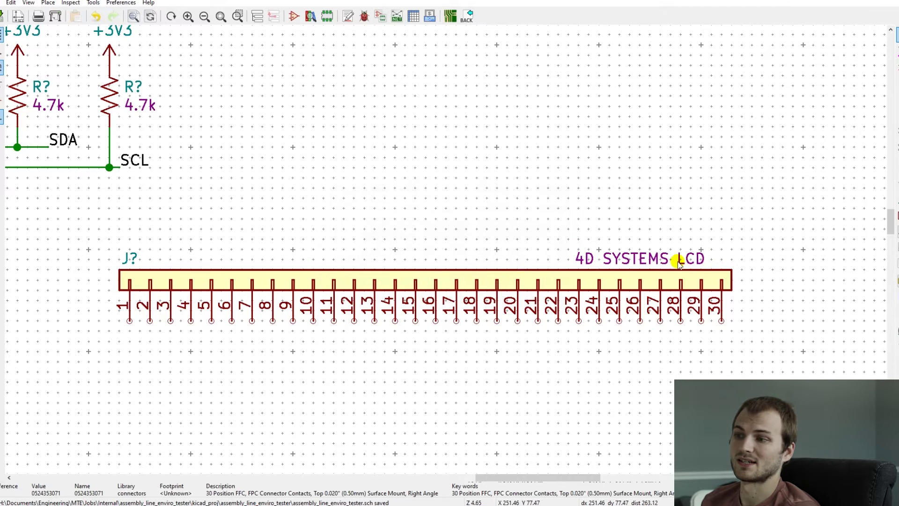
scroll(431, 253, "down", 6)
left_click_drag(431, 252, 468, 159)
scroll(369, 334, "up", 4)
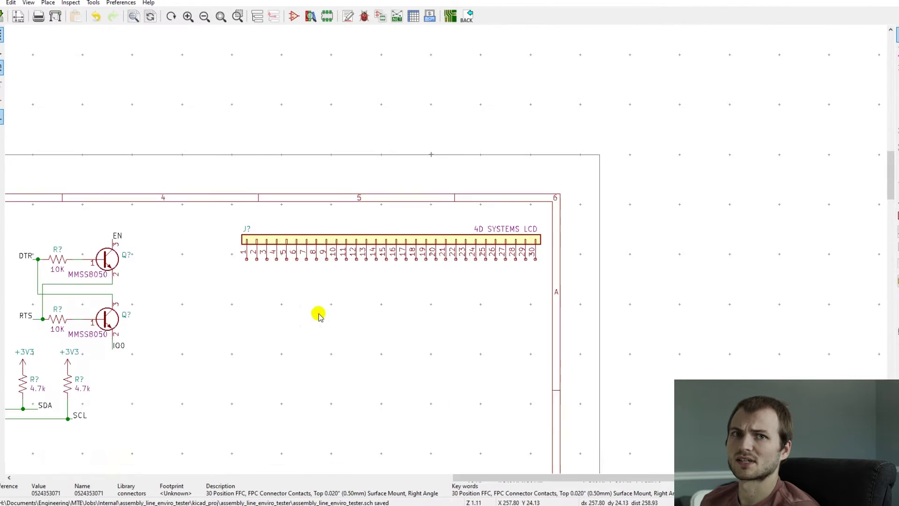
- Place a copy of the GND symbol below pin 1 of the LCD connector and wire it to the pin
scroll(235, 355, "up", 2)
key("c")
scroll(384, 326, "down", 4)
scroll(673, 63, "up", 4)
scroll(338, 267, "up", 3)
left_click(314, 323)
key("w")
left_click(315, 176)
- Place another GND symbol below pin 30 of the LCD connector, level with pin 1's GND, and wire it to the pin
scroll(314, 347, "down", 7)
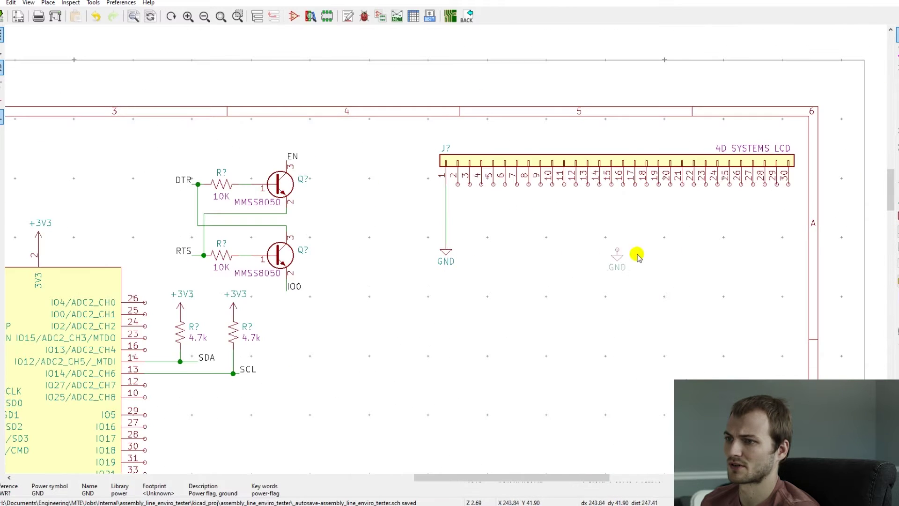
scroll(674, 255, "up", 6)
left_click(461, 279)
key("w")
scroll(461, 279, "down", 5)
scroll(126, 246, "up", 8)
scroll(443, 248, "down", 8)
scroll(774, 223, "up", 6)
key("Escape")
key("m")
left_click(416, 412)
scroll(410, 280, "down", 7)
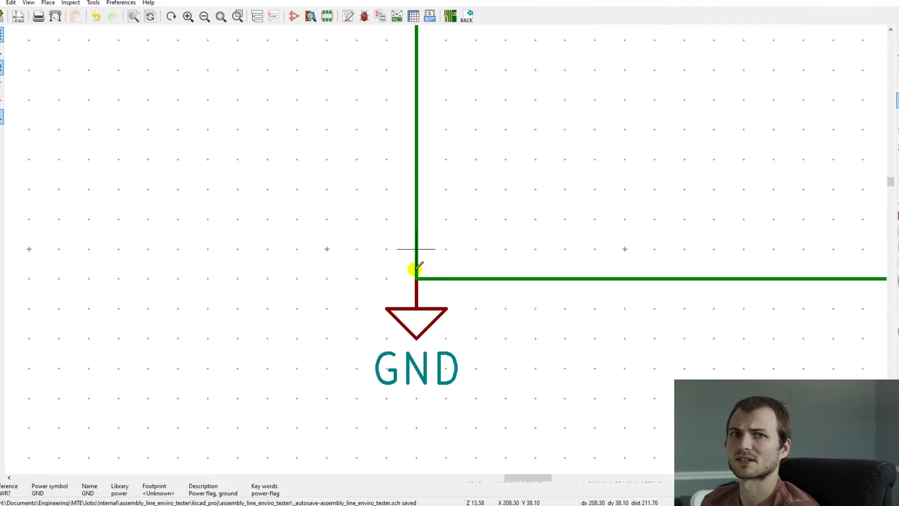
scroll(717, 225, "up", 3)
- Duplicate the GND symbol below pin 21 of the LCD connector and wire it to the pin
key("c")
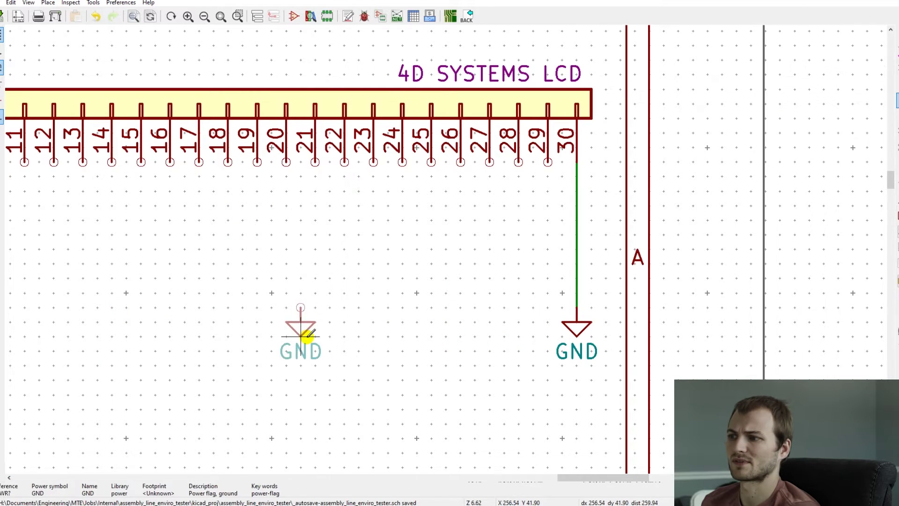
left_click(315, 335)
left_click(315, 307)
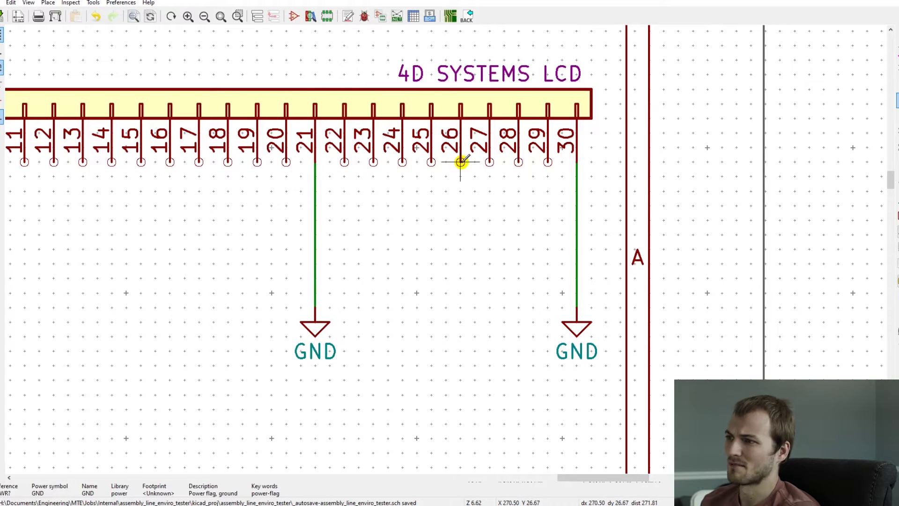
- Join LCD connector pins 26 and 27 with a wire and place the 16V 2A PTC fuse 0ZCF0200FF2C below them
type("a")
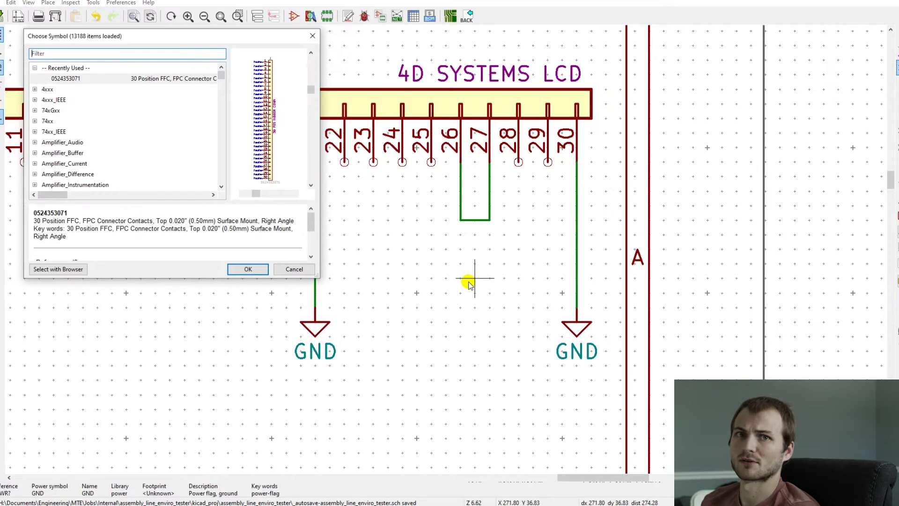
type("fuses")
left_click(150, 90)
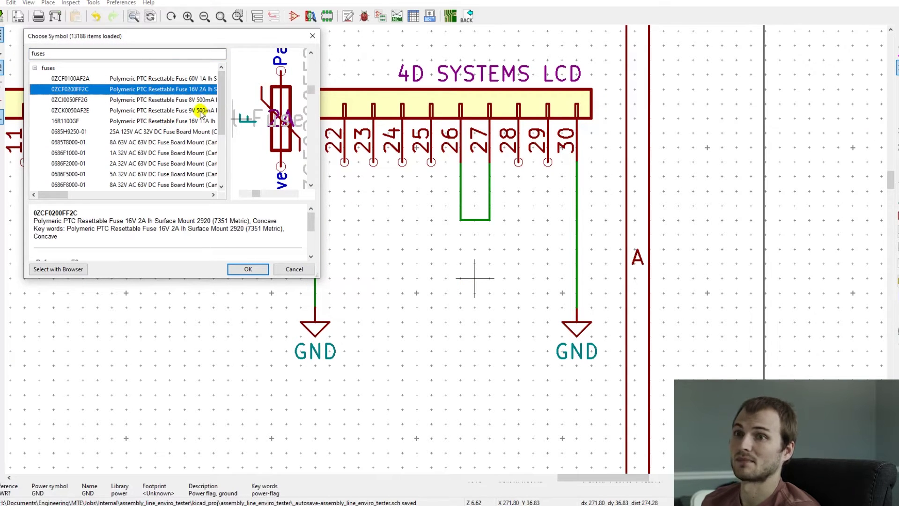
scroll(177, 141, "down", 3)
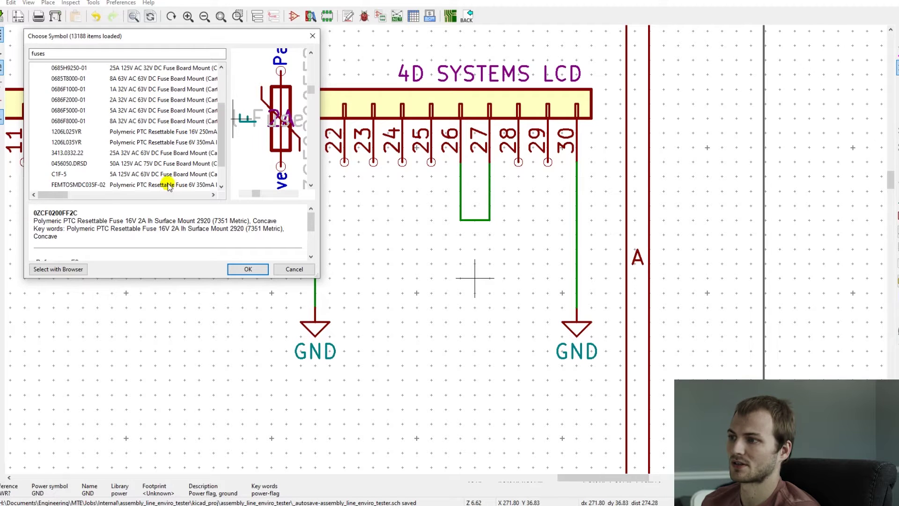
left_click(70, 55)
type("ptc")
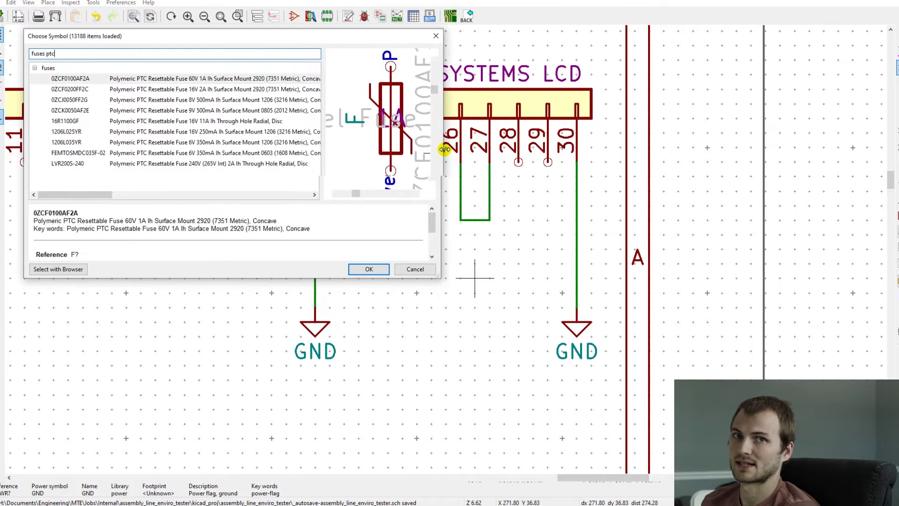
double_click(187, 89)
left_click(475, 278)
key("Escape")
- Place a copy of the +5V symbol beside the fuse and wire it to the fuse's lower end
scroll(465, 291, "down", 9)
scroll(92, 249, "down", 4)
scroll(446, 249, "up", 12)
key("c")
scroll(532, 213, "down", 11)
scroll(568, 249, "up", 11)
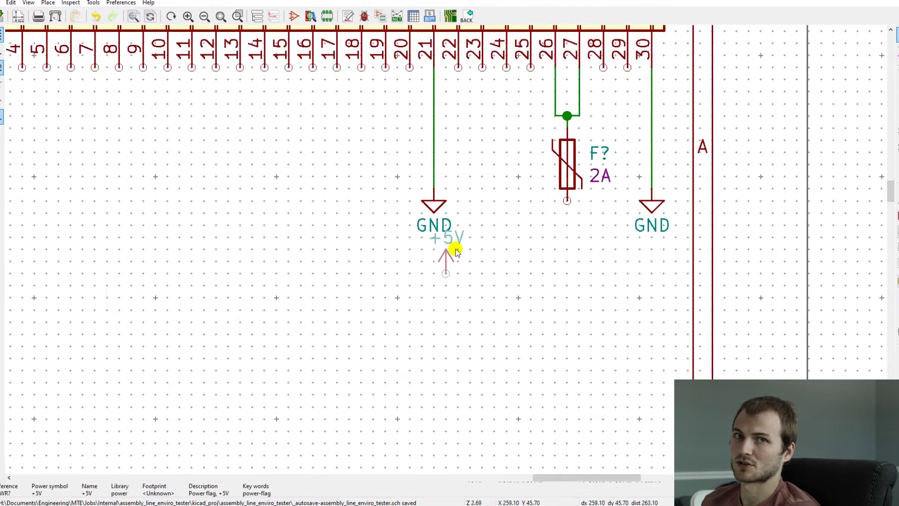
scroll(520, 163, "up", 1)
left_click(447, 265)
key("w")
left_click(504, 351)
left_click(445, 292)
- Move the LCD connector with its fuse, wires and power symbols slightly closer to the transistor circuit
scroll(442, 293, "down", 10)
left_click_drag(324, 200, 488, 293)
left_click(471, 294)
scroll(372, 245, "up", 5)
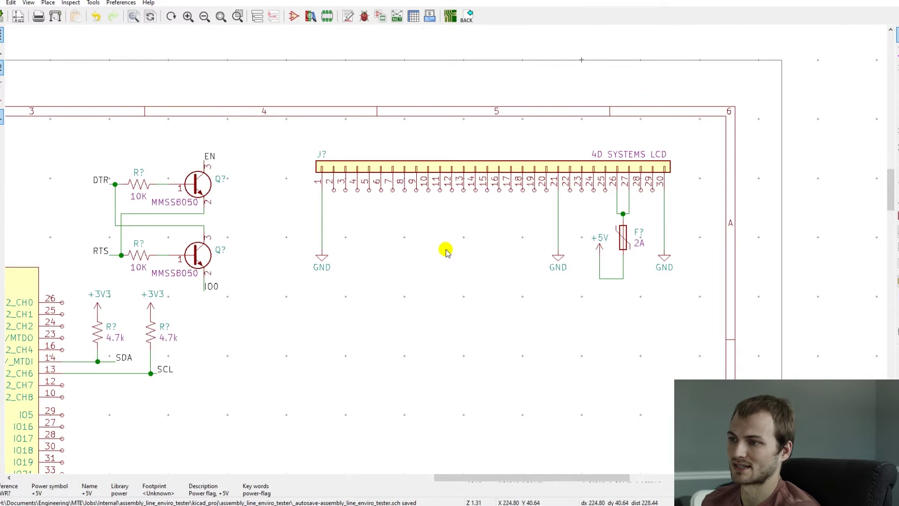
- Duplicate the SCL and SDA net labels into the empty area below the LCD connector
middle_click_drag(385, 248, 457, 249)
key("c")
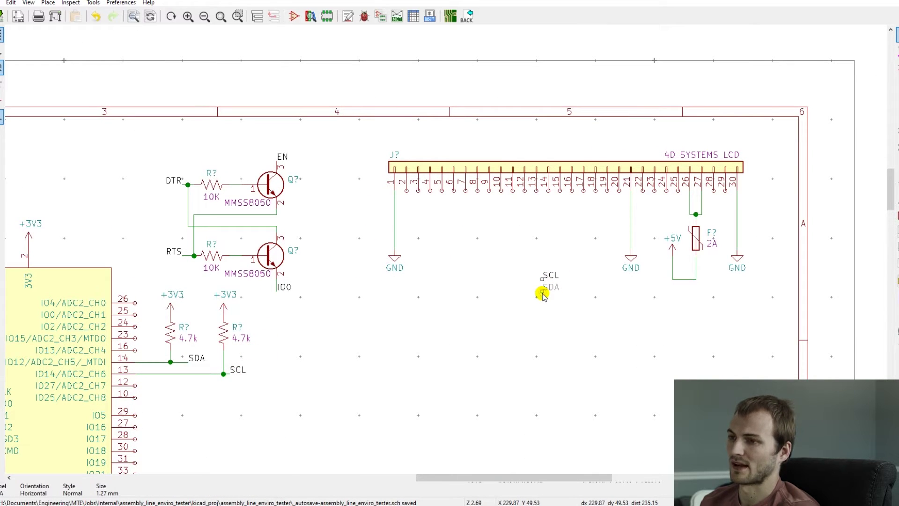
left_click(542, 292)
- Rotate the copied SCL and SDA labels vertically and position them below LCD connector pins 11 and 10
scroll(542, 292, "up", 5)
key("m")
scroll(447, 220, "down", 5)
scroll(434, 216, "up", 5)
key("r")
key("r")
left_click(460, 176)
key("m")
key("r")
key("r")
key("r")
left_click(431, 249)
- Wire the SDA and SCL labels to pins 10 and 11 of the LCD connector
key("w")
left_click(431, 176)
scroll(460, 249, "down", 1)
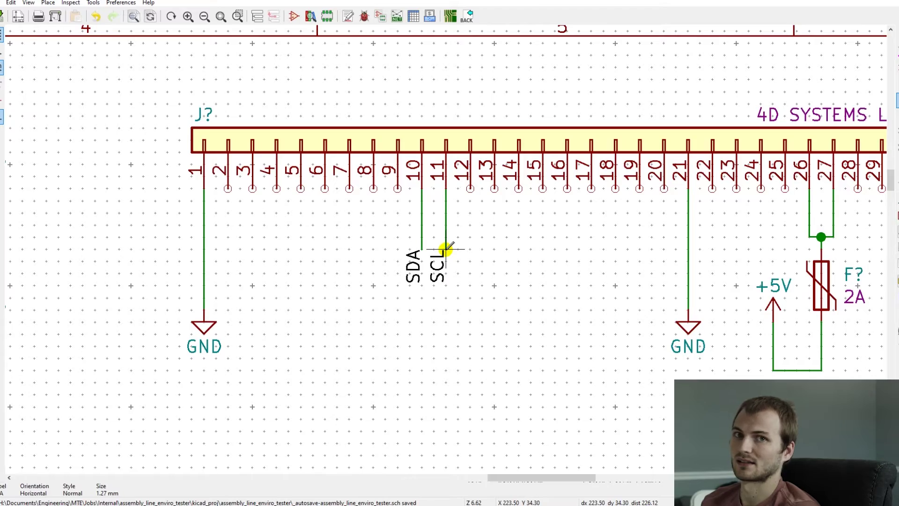
- Review the HDC1080DMBR sensor circuit and the ESP32 connections in the schematic
scroll(445, 249, "down", 4)
scroll(582, 261, "up", 3)
scroll(446, 250, "down", 3)
scroll(296, 238, "up", 4)
scroll(445, 249, "down", 8)
scroll(317, 301, "up", 6)
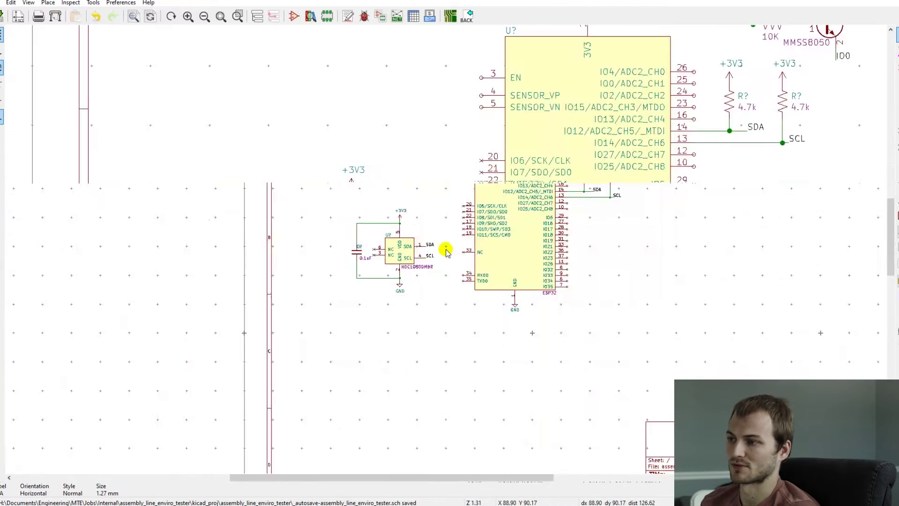
scroll(445, 251, "down", 3)
scroll(571, 206, "up", 3)
scroll(445, 249, "down", 3)
scroll(445, 248, "up", 2)
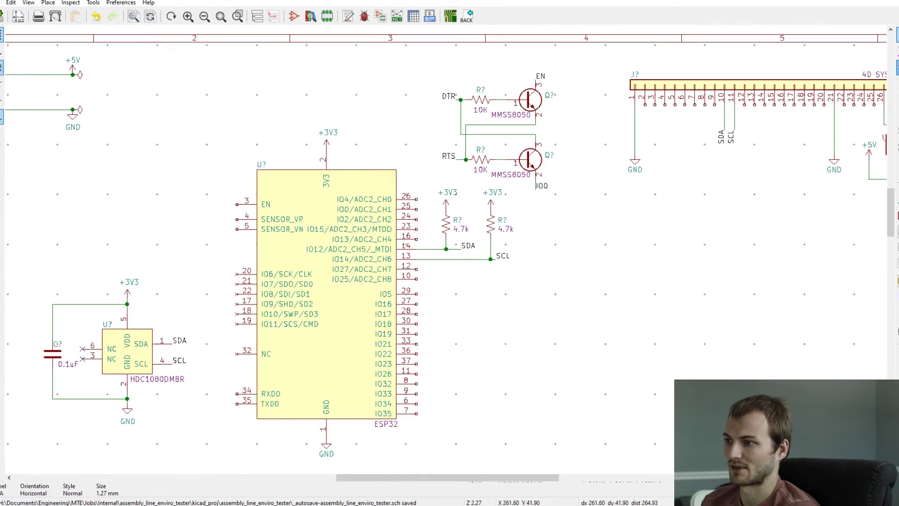
- Place the 0.1uF capacitor CC0603KRX7R9BB104 beyond the pin 30 end of the LCD connector
left_click(535, 309)
type("0.1uF")
double_click(222, 100)
scroll(710, 249, "down", 1)
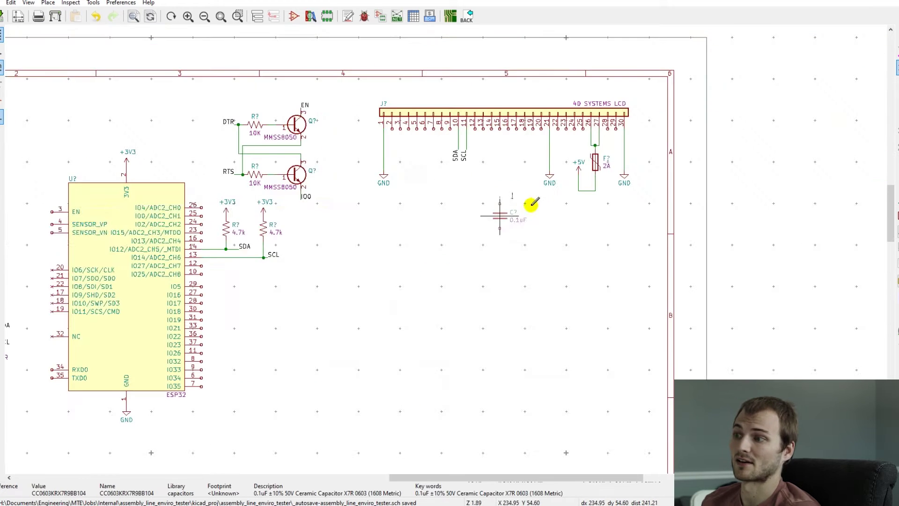
scroll(534, 202, "up", 2)
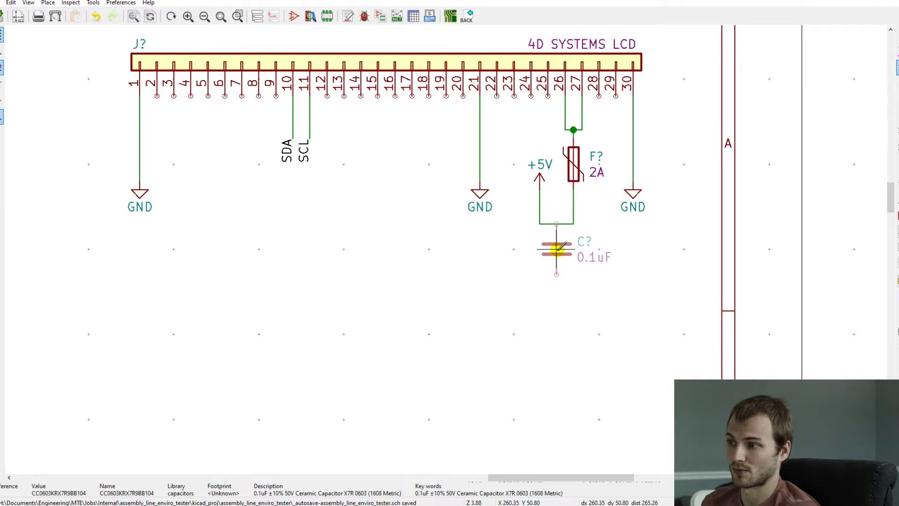
right_click(560, 247)
key("Escape")
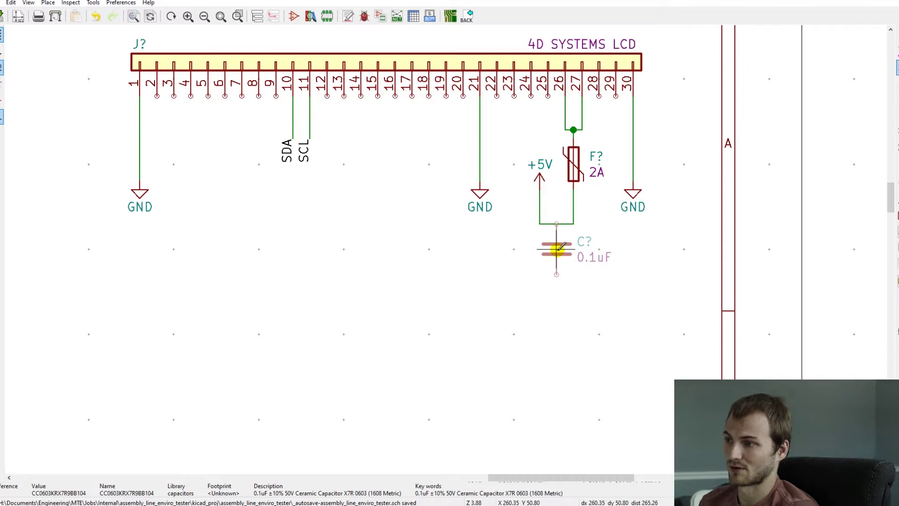
scroll(557, 248, "down", 1)
left_click(503, 107)
- Add a vertical net label 5V_FUSED at the fuse's upper end
type("l5V_FUSED")
key("Return")
key("r")
left_click(410, 136)
scroll(411, 194, "up", 5)
- Move the fuse and its +5V symbol lower and wire the fuse back to the pin 26/27 junction
left_click_drag(487, 374, 376, 259)
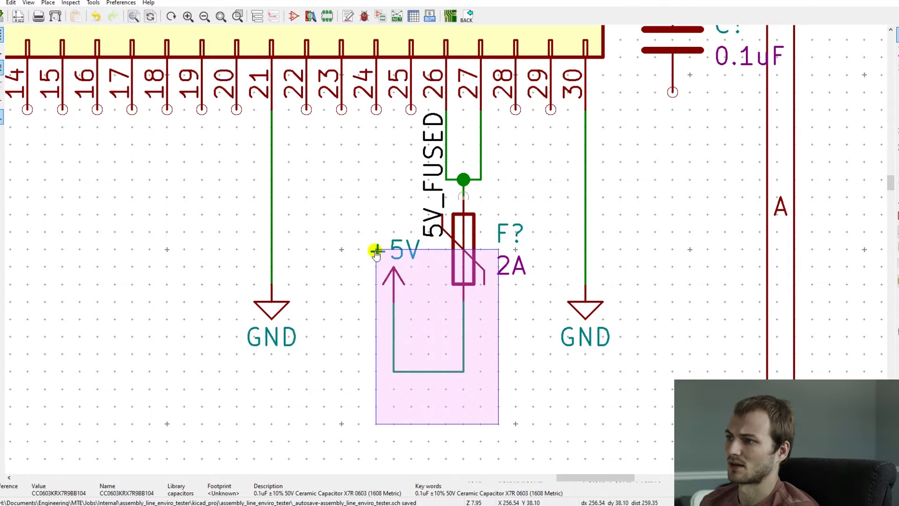
left_click(376, 321)
key("w")
left_click(463, 196)
- Move the 5V_FUSED label to the capacitor's upper end and wire the capacitor's lower end to the pin 30 ground wire
key("m")
scroll(445, 251, "down", 5)
key("r")
key("r")
left_click(417, 280)
key("w")
left_click(417, 307)
key("w")
left_click(385, 285)
- Move the whole LCD connector circuit down, away from the upper sheet border
scroll(337, 259, "down", 5)
left_click_drag(156, 179, 521, 385)
scroll(431, 313, "up", 4)
- Delete the wires between the fuse and pins 26 and 27, and move the fuse with its +5V symbol, rotated 180°, above the connector
left_click_drag(471, 223, 347, 144)
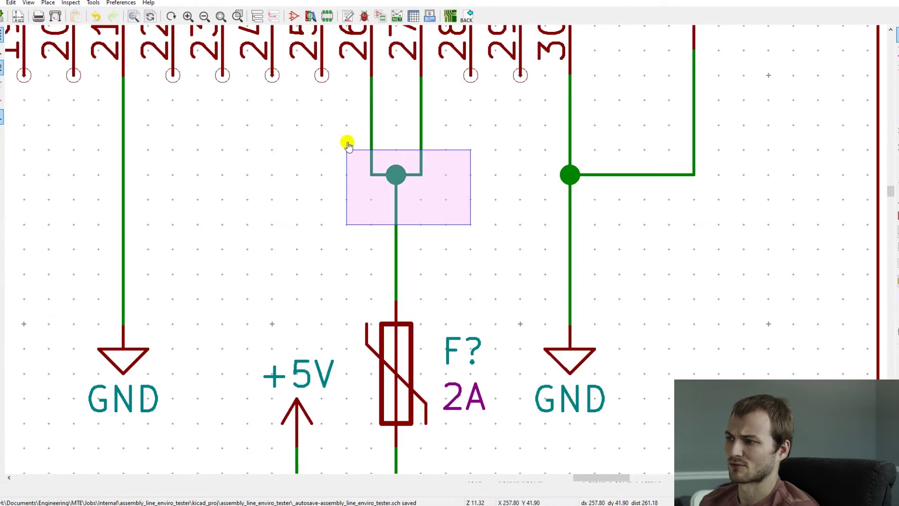
key("Delete")
scroll(372, 225, "down", 2)
left_click_drag(476, 411, 395, 274)
scroll(396, 274, "down", 3)
key("r")
key("r")
scroll(453, 134, "up", 3)
- Reposition the 4D SYSTEMS LCD value text above the connector body
key("m")
scroll(236, 339, "down", 1)
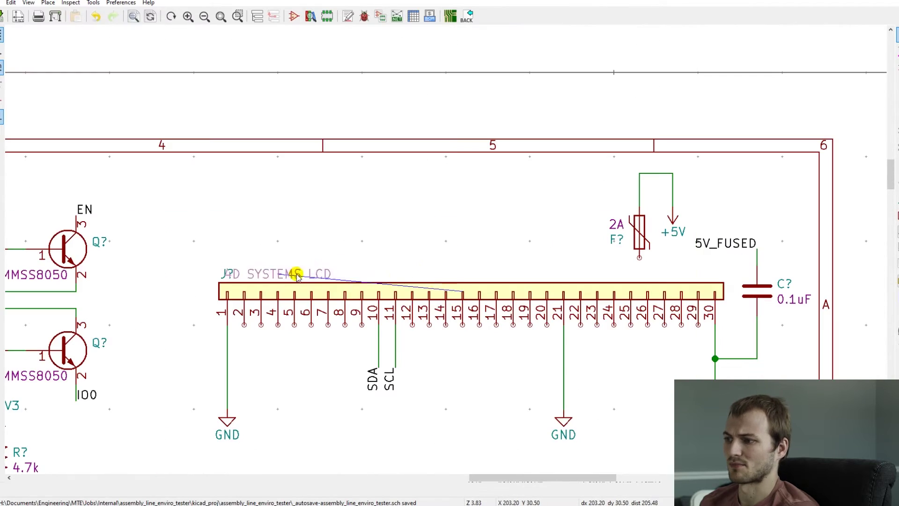
left_click(475, 273)
scroll(596, 274, "down", 1)
scroll(482, 236, "up", 3)
key("m")
left_click(494, 162)
middle_click_drag(531, 94, 531, 104)
left_click_drag(532, 104, 480, 69)
key("Delete")
key("ctrl+z")
- Turn the +5V symbol upright beside the fuse and delete the wires that joined them
key("m")
key("r")
key("r")
left_click(567, 155)
key("Delete")
key("Delete")
- Place the F? and 2A texts beside the fuse and move the +5V symbol directly above it
key("m")
left_click(506, 118)
key("m")
left_click(507, 158)
key("m")
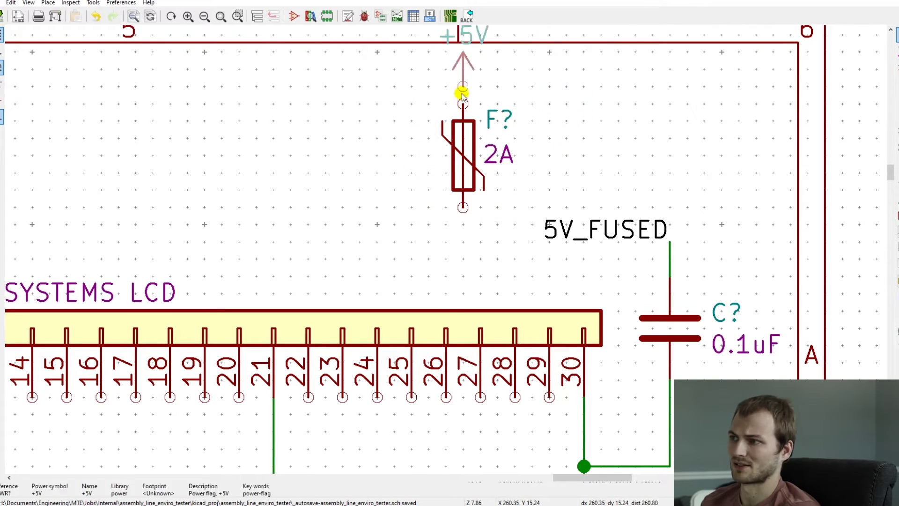
key("m")
key("Escape")
- Lower the fuse with its +5V symbol toward the connector and wire the fuse to pins 26 and 27
scroll(451, 105, "down", 1)
left_click_drag(432, 191, 507, 348)
scroll(507, 348, "down", 1)
left_click(440, 277)
left_click(422, 369)
- Replace the 5V_FUSED label on the capacitor with a wire to the fuse's lower end
scroll(446, 249, "down", 1)
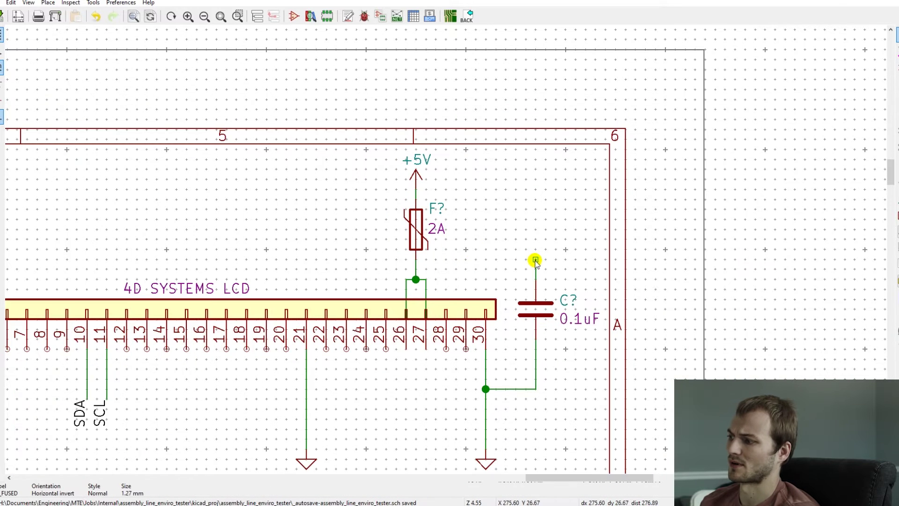
key("m")
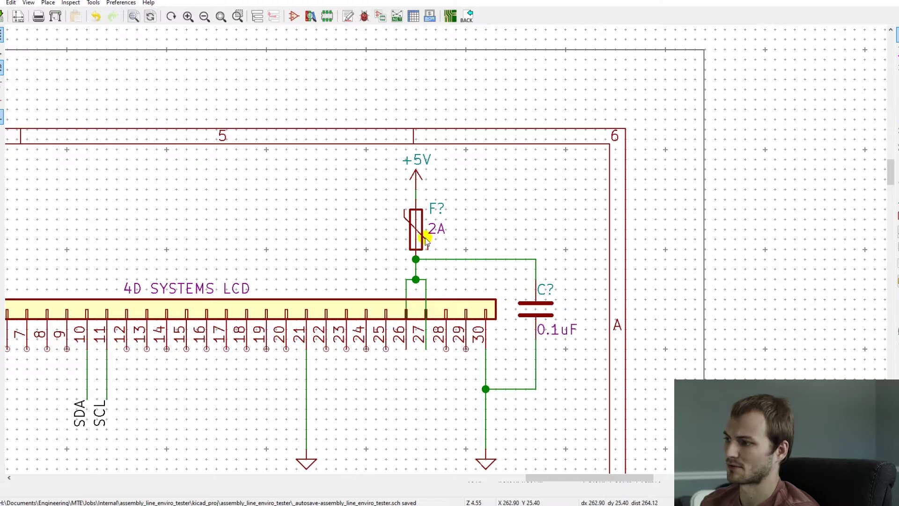
- Duplicate the 0.1uF capacitor beside pin 1 and wire it between the fused 5V line and the pin 1 ground wire
key("c")
scroll(156, 309, "down", 1)
left_click(205, 249)
key("w")
left_click(204, 225)
left_click(204, 274)
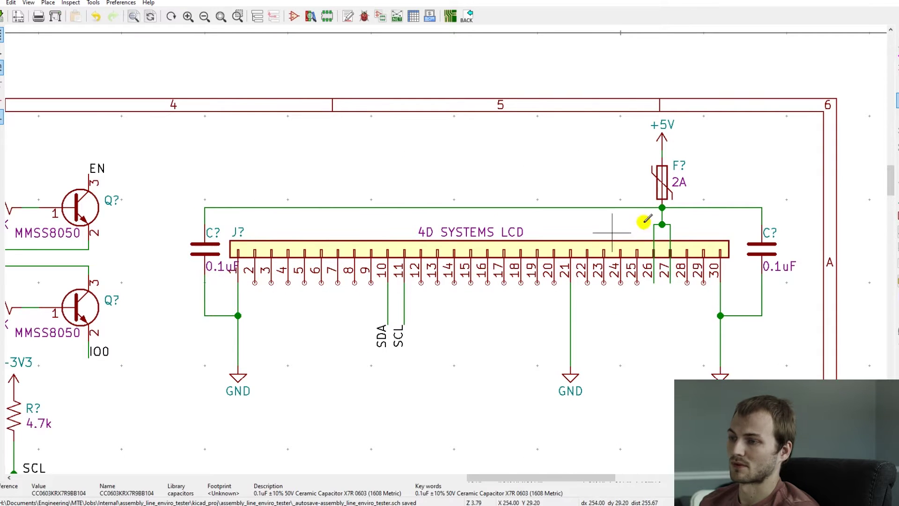
key("Escape")
- Move the fuse and +5V symbol above the connector's middle and run pins 26 and 27 straight up to the fused 5V line
left_click_drag(704, 192, 636, 127)
left_click(448, 130)
scroll(658, 211, "up", 5)
left_click_drag(445, 249, 439, 197)
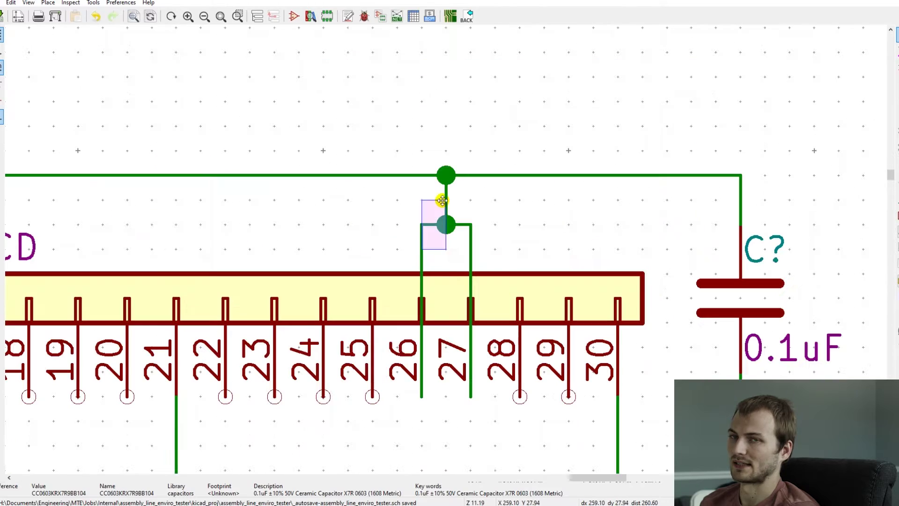
- Shift the complete LCD connector block, including both capacitors and the fuse, further down the sheet
scroll(468, 192, "down", 6)
left_click_drag(165, 175, 536, 398)
left_click(529, 423)
- Move the C? and 0.1uF texts of the pin 1 capacitor to its outer side, clear of the connector
scroll(198, 308, "up", 7)
key("m")
scroll(254, 152, "down", 3)
left_click(351, 248)
key("m")
left_click(349, 166)
scroll(445, 248, "down", 5)
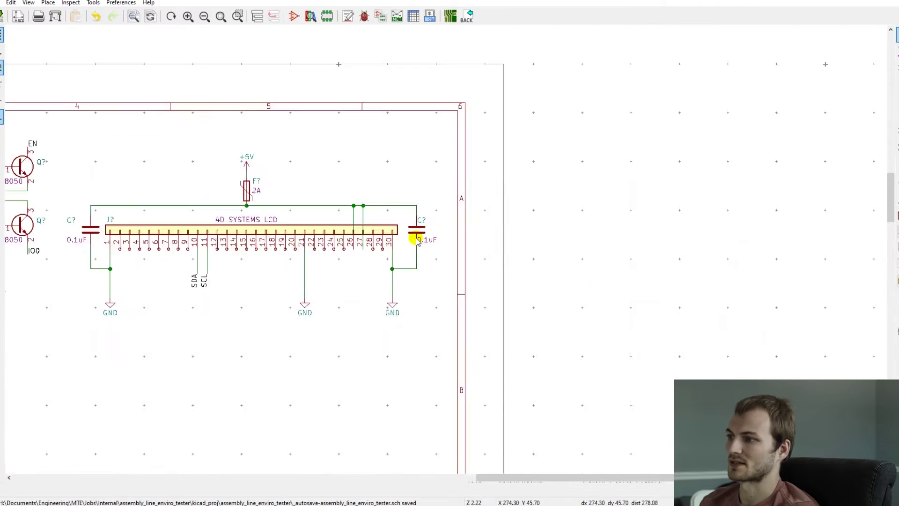
- Place the RCLAMP0582BQTCT TVS diode, rotated with pins 1 and 2 upward, below the SDA and SCL labels
middle_click_drag(256, 234, 289, 222)
scroll(290, 224, "up", 3)
key("a")
key("Return")
key("r")
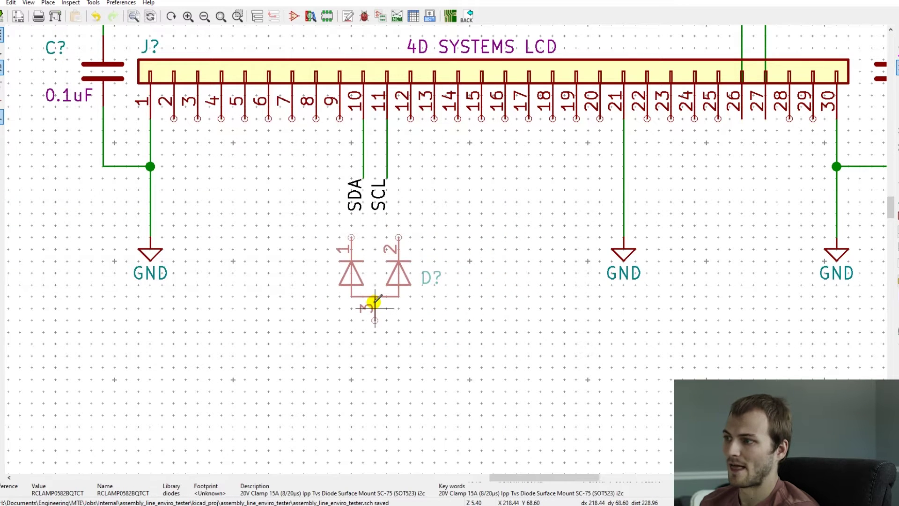
left_click(374, 299)
- Move the SDA and SCL labels aside and wire diode pins 1 and 2 to the wires from connector pins 10 and 11
scroll(364, 214, "up", 3)
key("m")
left_click(649, 162)
key("m")
left_click(329, 132)
key("w")
left_click(417, 278)
key("w")
left_click(533, 278)
- Rotate the SCL and SDA labels horizontally and attach them to diode pins 2 and 1
key("m")
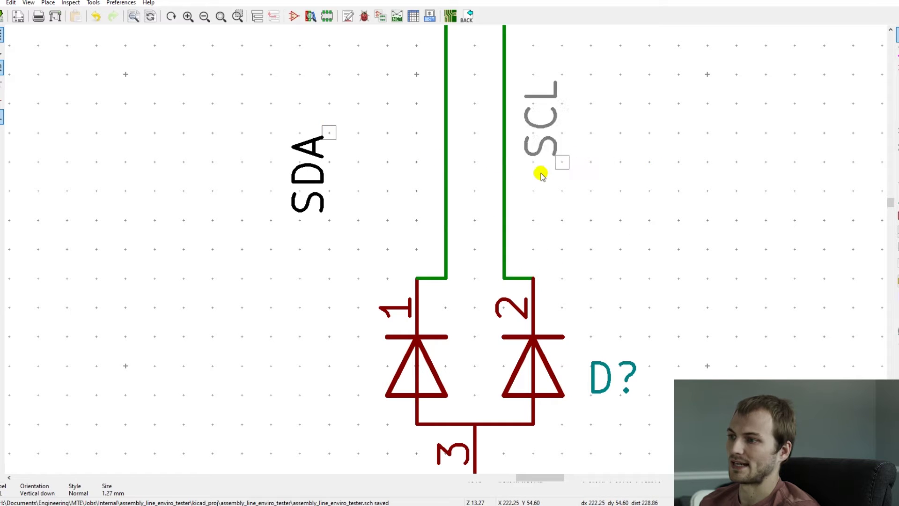
key("r")
left_click(531, 280)
key("m")
key("r")
left_click(417, 279)
scroll(422, 265, "down", 5)
- Move the TVS diode and its labels closer to the connector and wire them to pins 10 and 11
left_click_drag(468, 347, 401, 243)
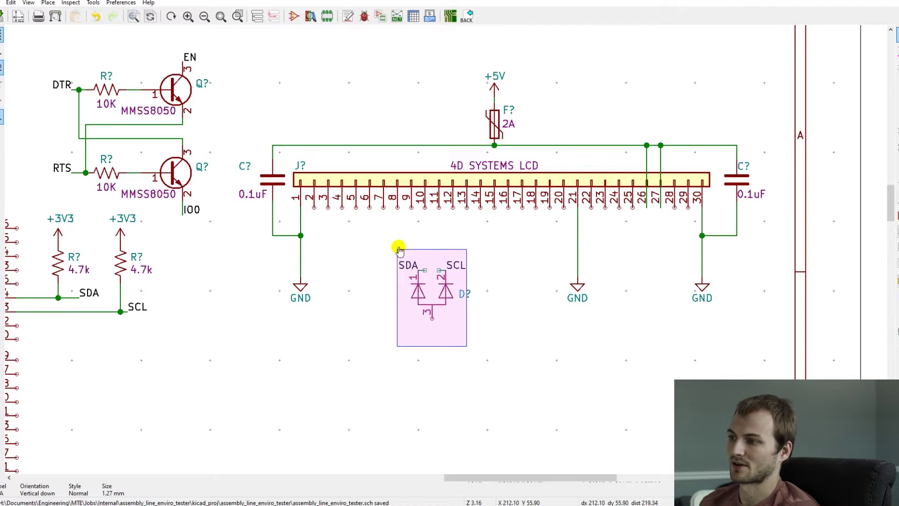
left_click(400, 208)
scroll(468, 230, "up", 6)
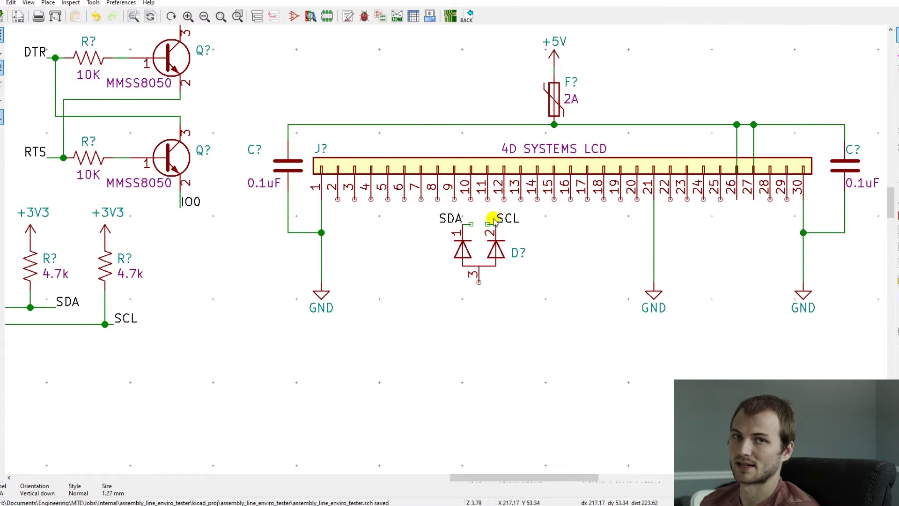
key("w")
left_click(465, 188)
left_click(506, 188)
left_click(506, 249)
- Wire TVS diode pin 3 to the ground wire of connector pin 21
scroll(478, 267, "down", 5)
scroll(444, 293, "up", 2)
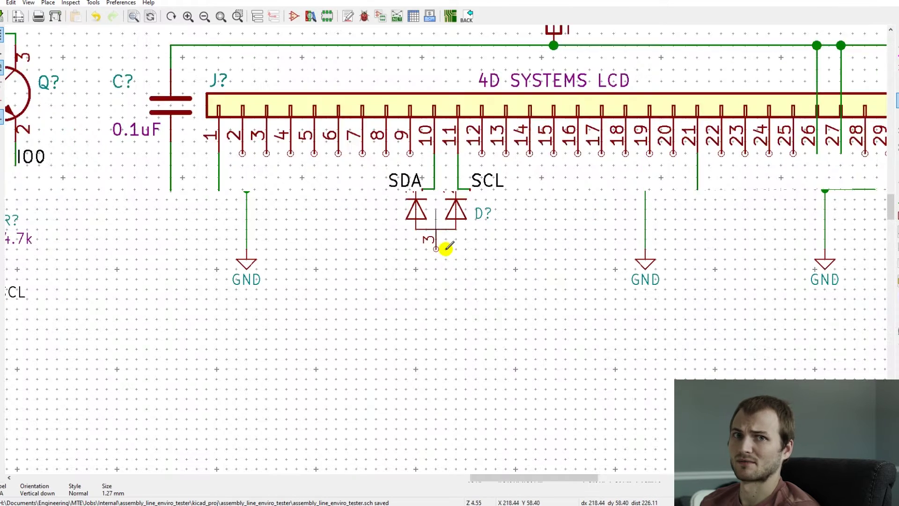
key("w")
left_click(697, 272)
scroll(697, 272, "down", 1)
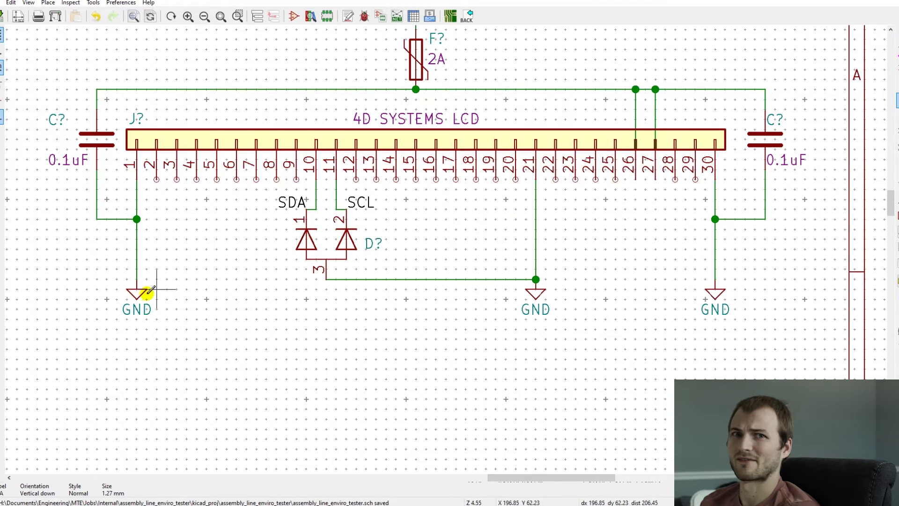
- Replace the GND symbol below connector pin 1 with a wire to the diode's ground line
left_click(141, 291)
key("Delete")
key("w")
left_click(136, 279)
key("Escape")
- Join connector pins 1, 21 and 30 with the TVS diode on one ground line and attach a single GND symbol
scroll(446, 289, "up", 1)
left_click_drag(576, 297, 539, 252)
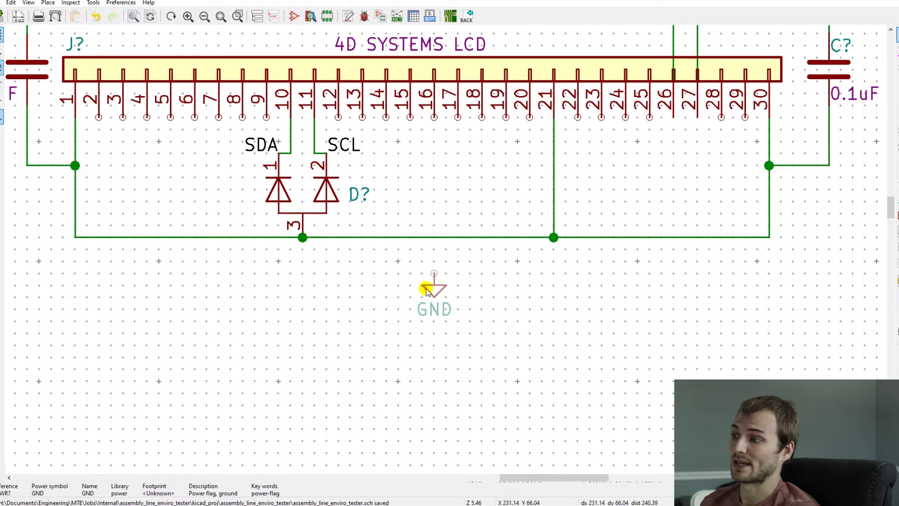
left_click(439, 237)
scroll(442, 241, "down", 1)
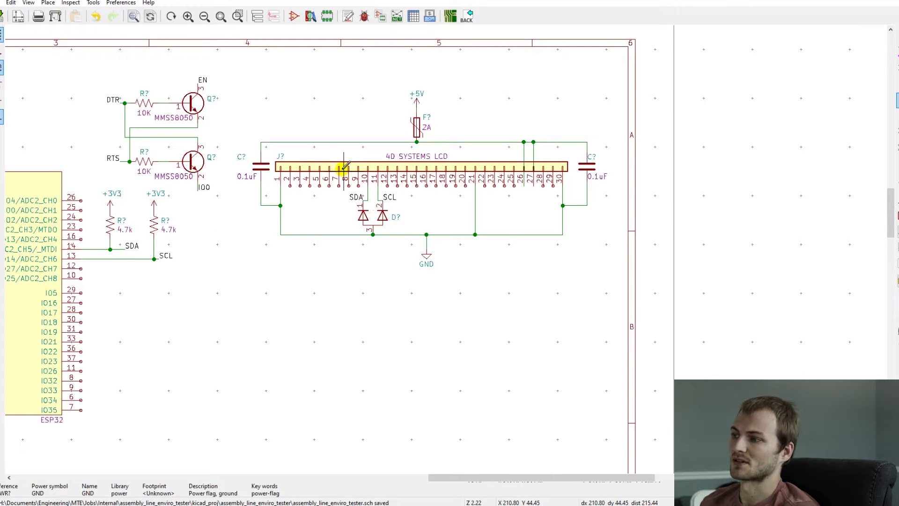
- Move the +5V symbol and the 2A fuse upward, away from the LCD connector's supply rail
scroll(417, 129, "up", 5)
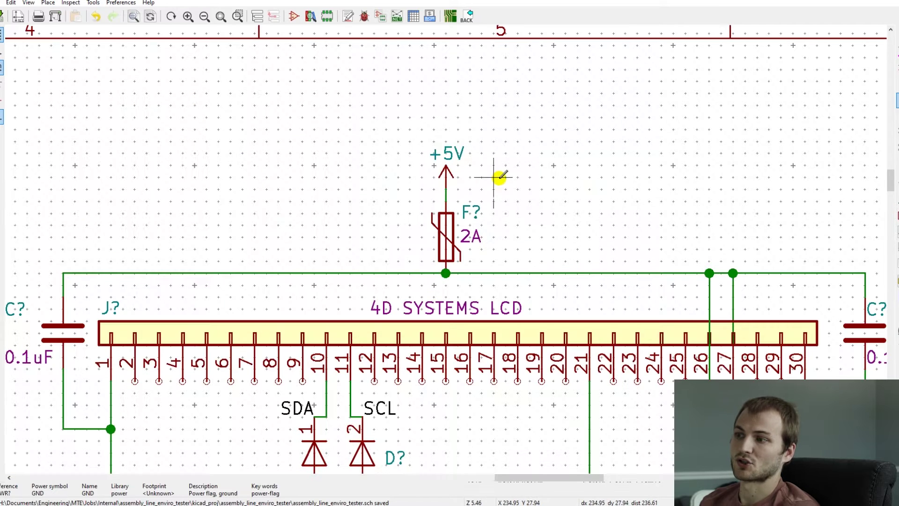
left_click(424, 224)
left_click(422, 217)
left_click_drag(484, 170, 422, 143)
left_click(421, 132)
- Wire the 2A fuse's lower pin to the LCD connector's supply rail
scroll(445, 201, "up", 5)
left_click(447, 245)
key("w")
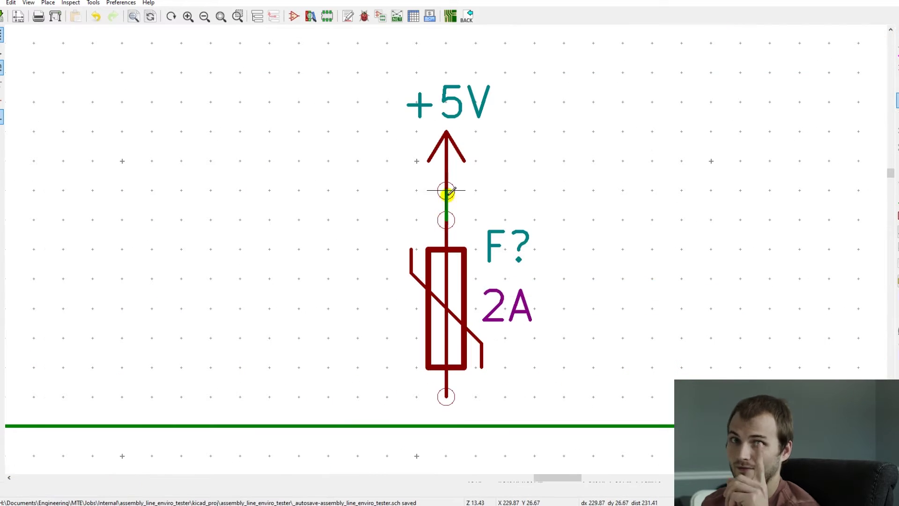
left_click(445, 190)
left_click(445, 396)
left_click(445, 425)
key("Escape")
- Move the complete LCD connector circuit up and slightly to the right, near the sheet's upper-right corner
scroll(439, 385, "down", 10)
scroll(445, 281, "up", 5)
left_click_drag(201, 88, 732, 395)
scroll(732, 395, "down", 3)
left_click(452, 241)
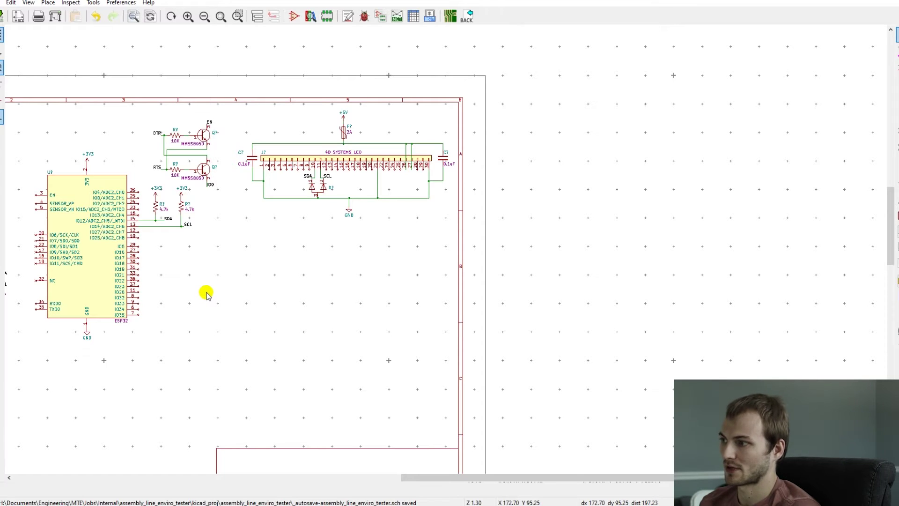
- Move the DTR/RTS transistor circuit slightly up and to the left above the ESP32
scroll(206, 292, "down", 2)
scroll(484, 235, "up", 3)
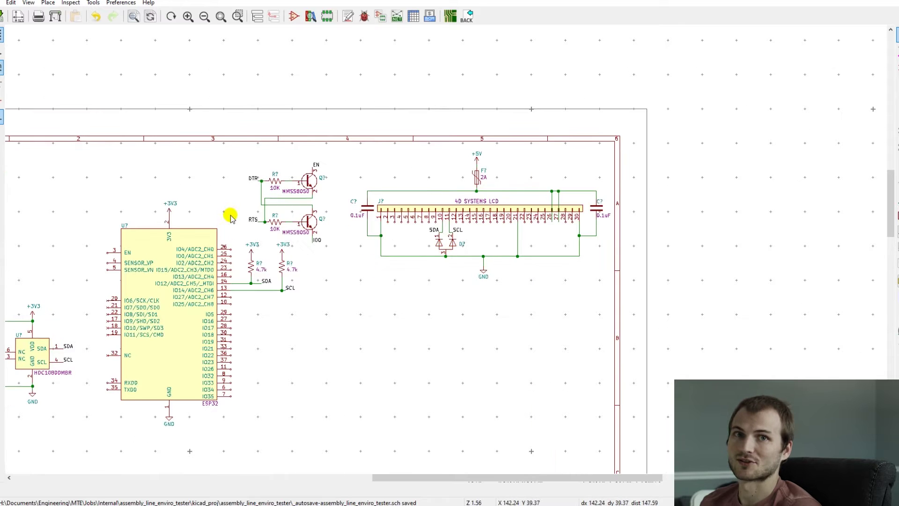
left_click_drag(295, 220, 340, 237)
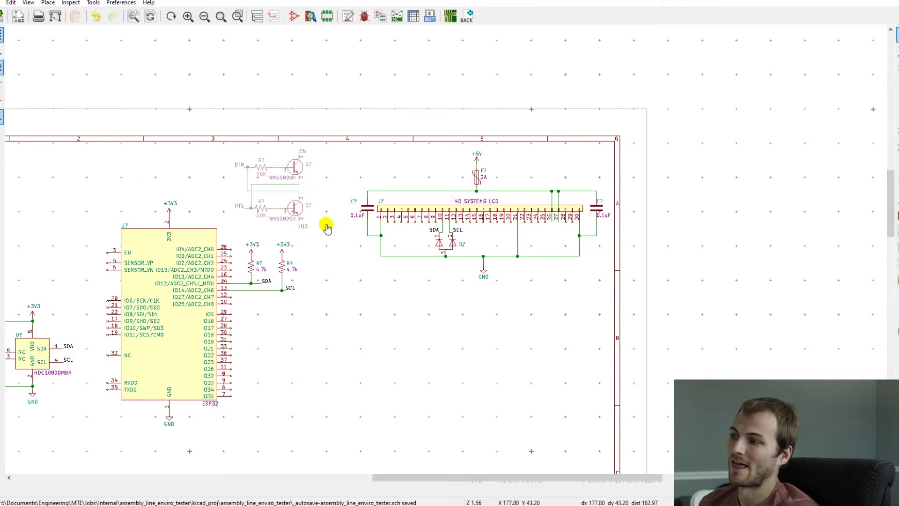
left_click(327, 224)
- Enclose the LCD connector circuit in a dashed graphic rectangle and reposition it together with the circuit
left_click_drag(347, 145, 614, 303)
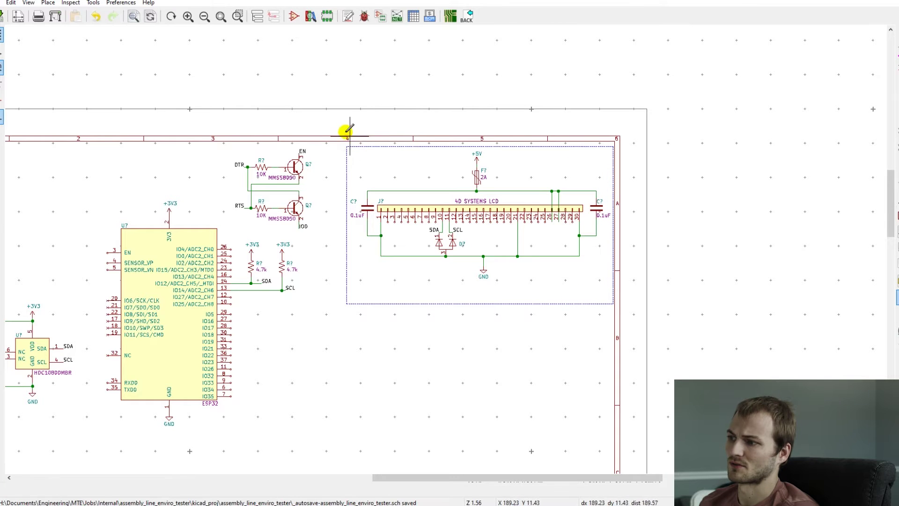
left_click_drag(336, 123, 635, 357)
left_click(627, 359)
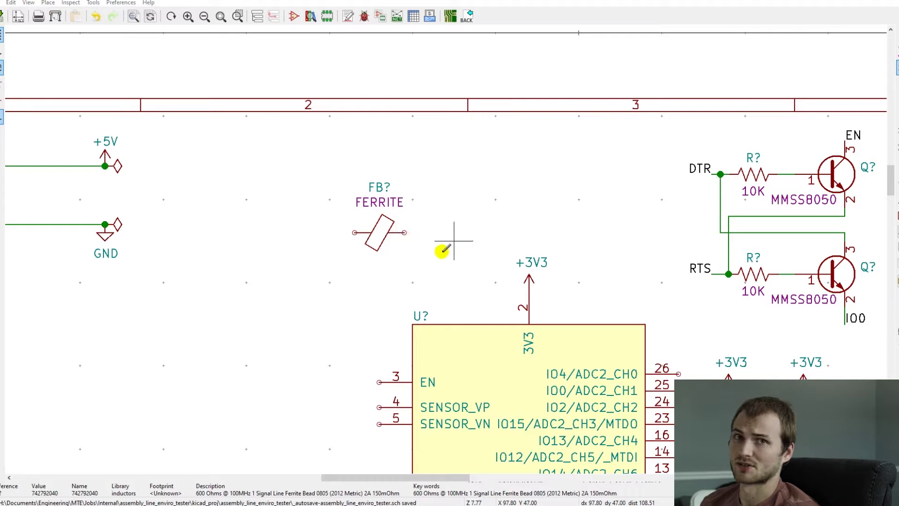
- Place a 10000pF 50V X7R 0603 capacitor (CL10B103KB8NNNC) at the free right end of the ferrite bead
left_click(435, 230)
type("10000pf")
double_click(208, 92)
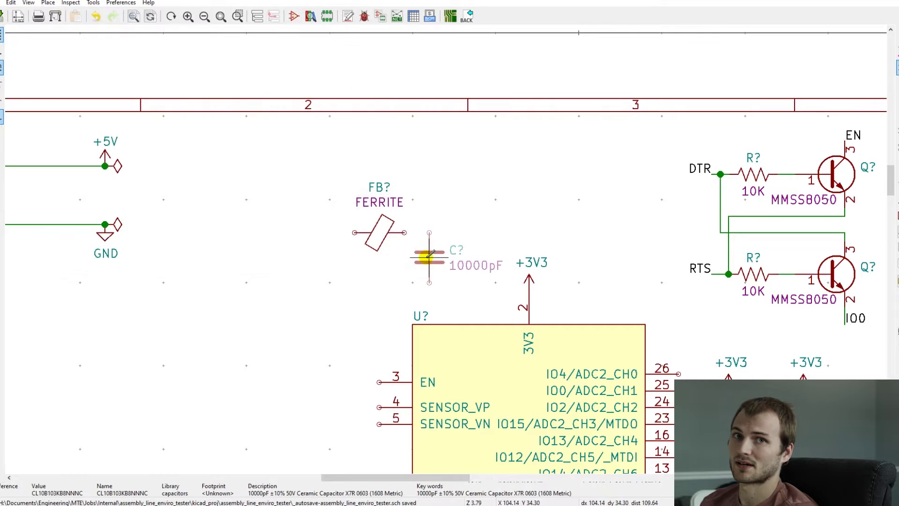
left_click(405, 259)
- Move the ferrite and capacitor up-left and wire the ESP32's relocated +3V3 symbol to the ferrite, tidying the capacitor's labels
mouse_move(462, 290)
left_mouse_down()
mouse_move(347, 185)
mouse_move(282, 167)
left_mouse_up()
key("Escape")
left_click_drag(530, 279, 238, 171)
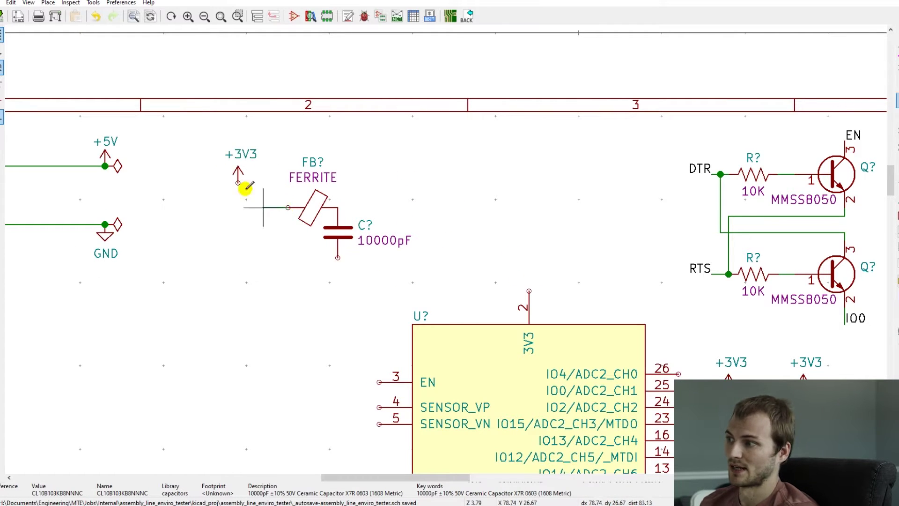
left_click_drag(379, 241, 348, 246)
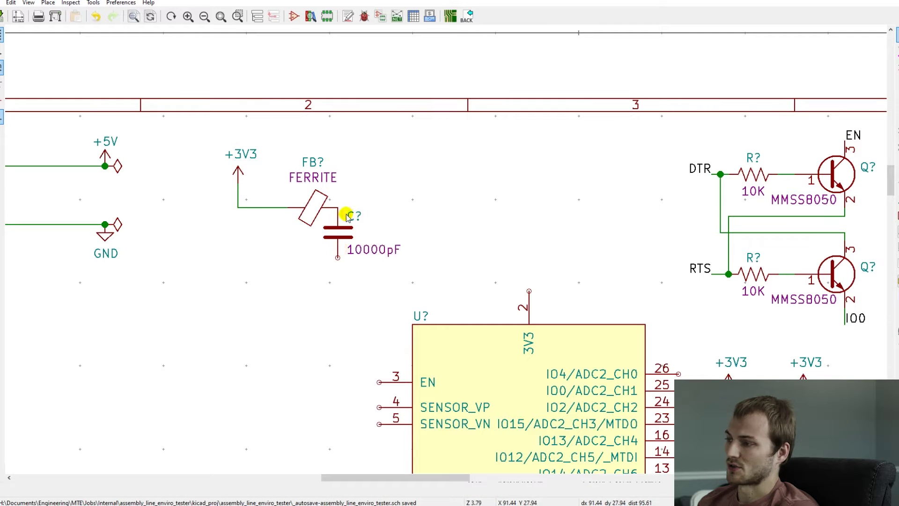
- Place a copy of the 0.1uF 50V X7R 0603 capacitor beside the 10000pF capacitor
scroll(441, 246, "down", 3)
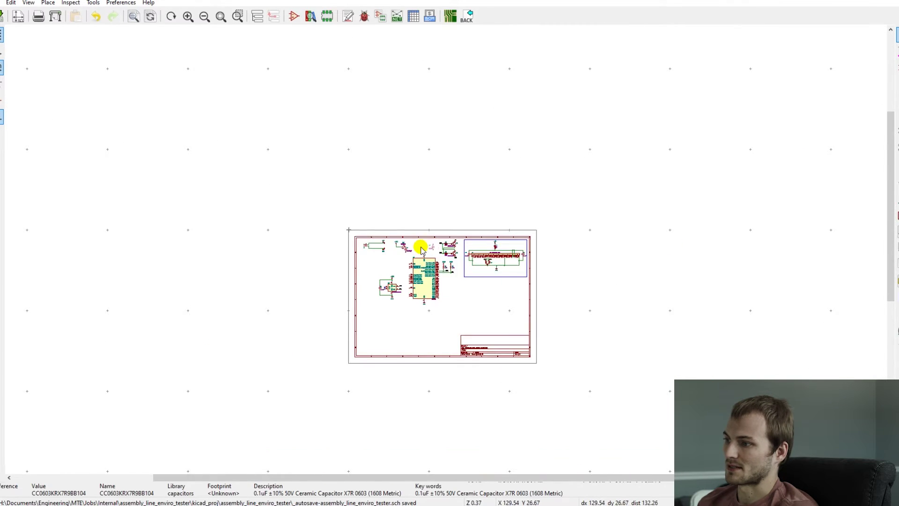
scroll(445, 252, "up", 4)
scroll(446, 249, "up", 3)
left_click(446, 249)
- Rearrange the reference and value labels of the 10000pF and 0.1uF capacitors so they do not overlap
key("m")
left_click(437, 316)
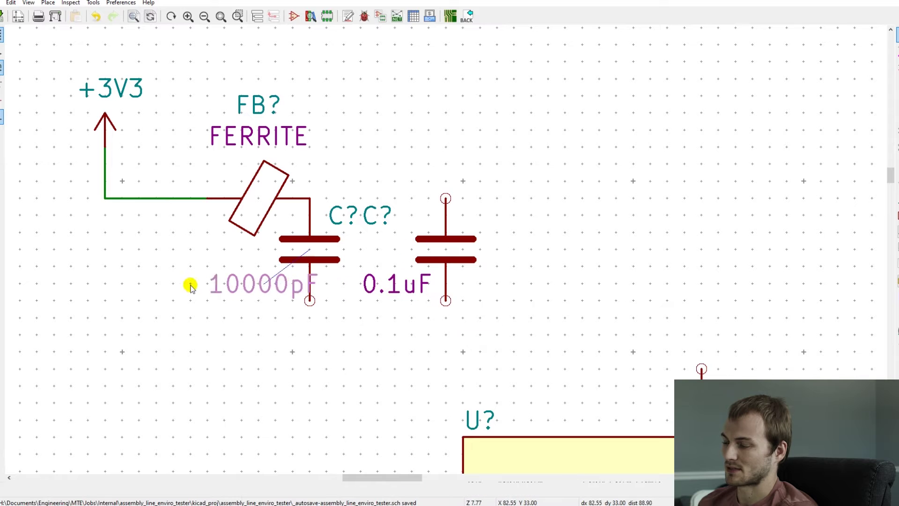
left_click(191, 284)
key("m")
left_click(480, 215)
key("m")
left_click(480, 283)
- Move the 0.1uF capacitor closer to the 10000pF one and wire their upper pins together
key("m")
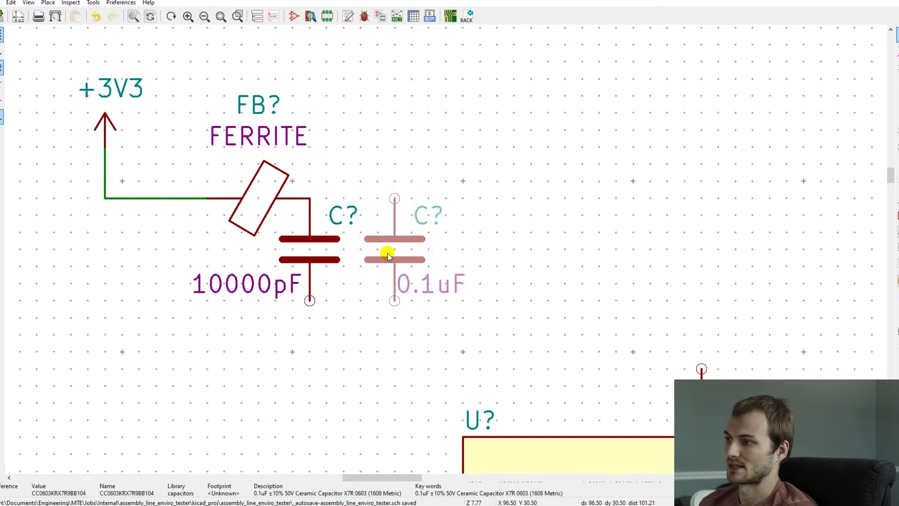
left_click(394, 249)
key("w")
- Add a 1uF 50V X5R 0603 capacitor next to the 0.1uF one and wire their upper pins together
type("a1uf")
key("Down")
key("Return")
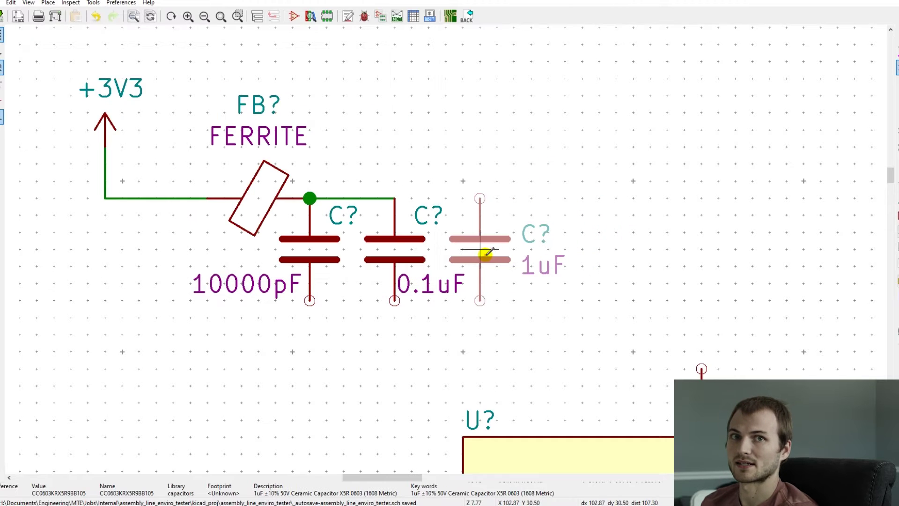
key("w")
left_click(394, 198)
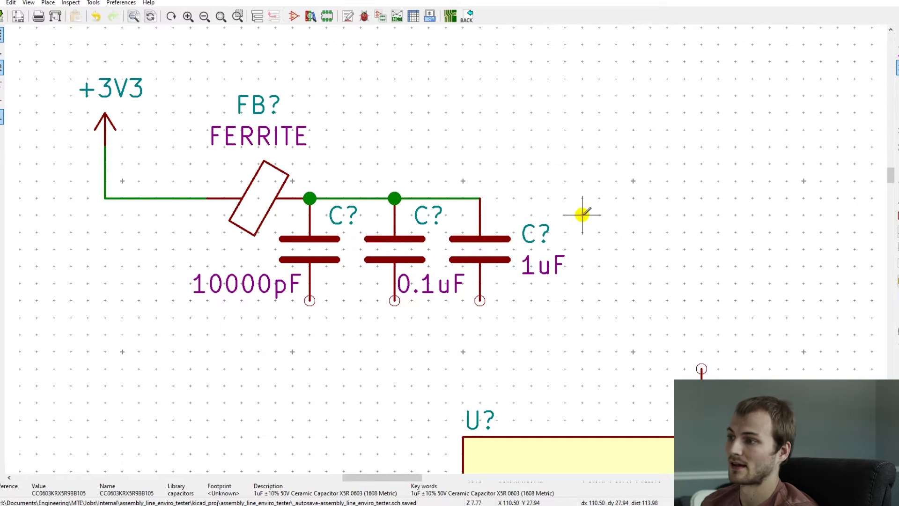
- Place a 10uF 10V X5R 1206 capacitor (CL31A106KPHNNNE) beside the 1uF capacitor
type("a10uf")
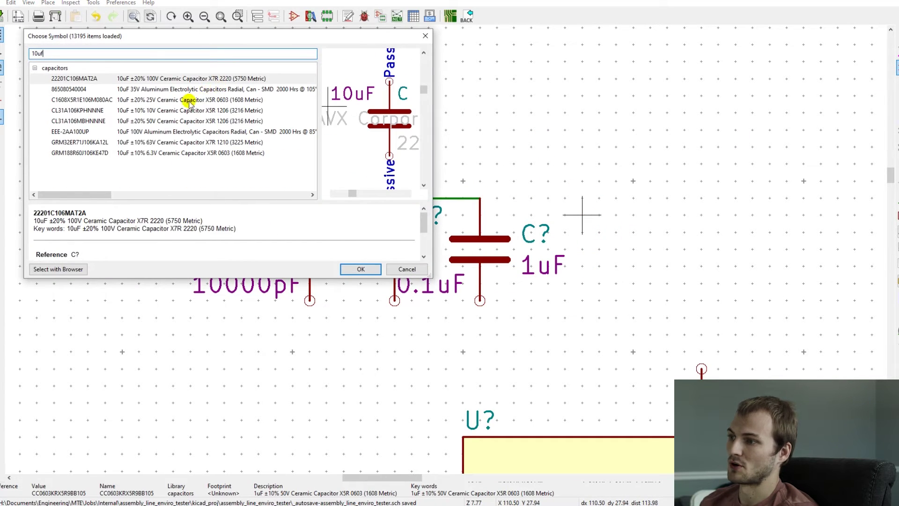
left_click(176, 111)
double_click(179, 110)
left_click(565, 249)
- Tidy the 1uF and 10uF capacitors' labels and wire the 10uF capacitor's upper pin to the filter line
key("m")
left_click(498, 281)
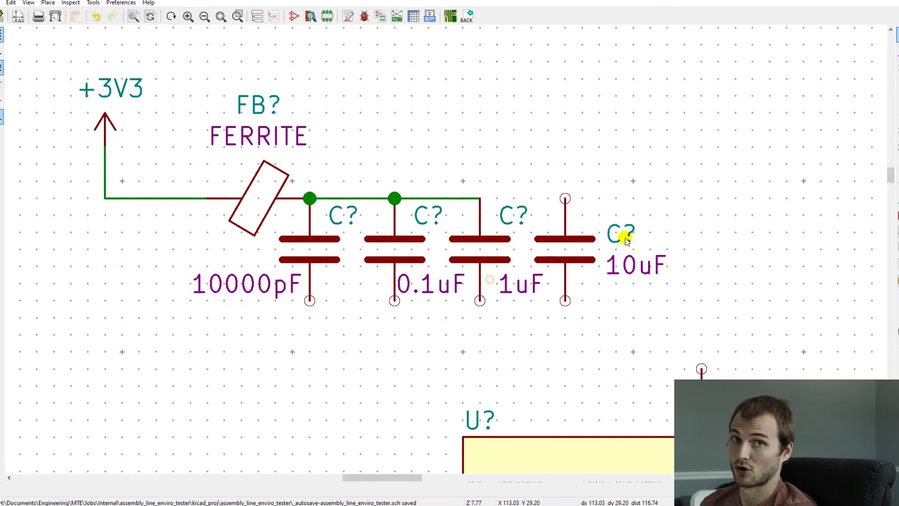
key("m")
left_click(582, 216)
key("m")
left_click(581, 281)
left_click(479, 198)
- Move the +3V3 ferrite and capacitor group up and left, away from the ESP32
scroll(598, 266, "down", 3)
left_click_drag(445, 274, 240, 171)
left_click(231, 157)
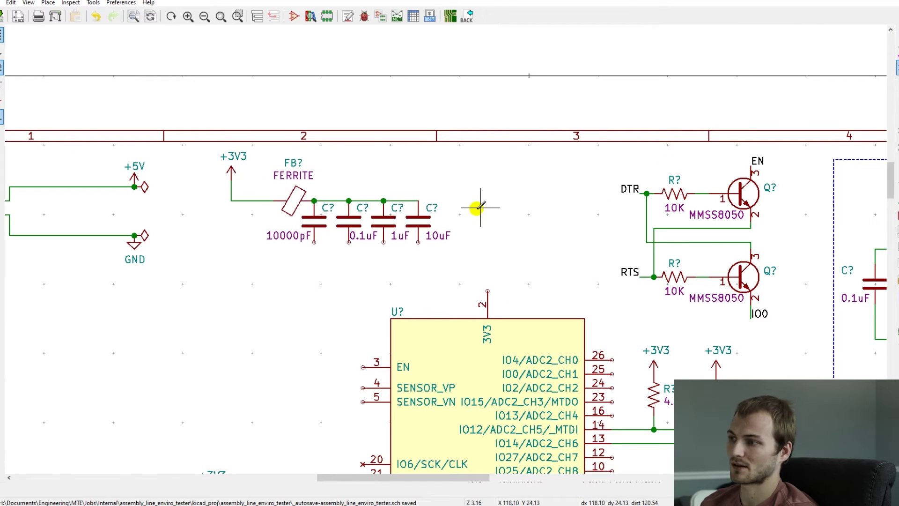
- Place a 1 ohm 1206 resistor (SR732BTTD1R00D) directly below the 10uF capacitor
type("a1 ohm 1206")
double_click(123, 129)
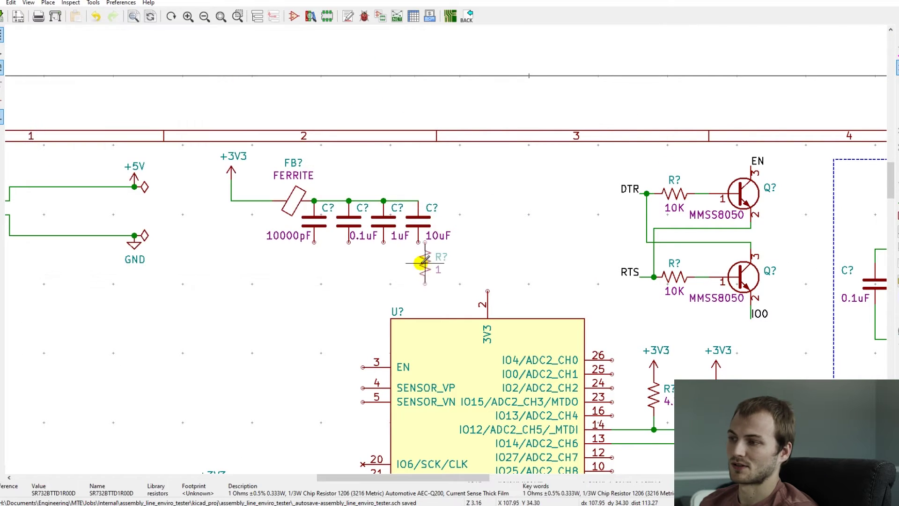
scroll(487, 290, "down", 1)
- Move the ESP32 symbol down with its attached circuitry to make room below the supply filter
scroll(549, 290, "down", 5)
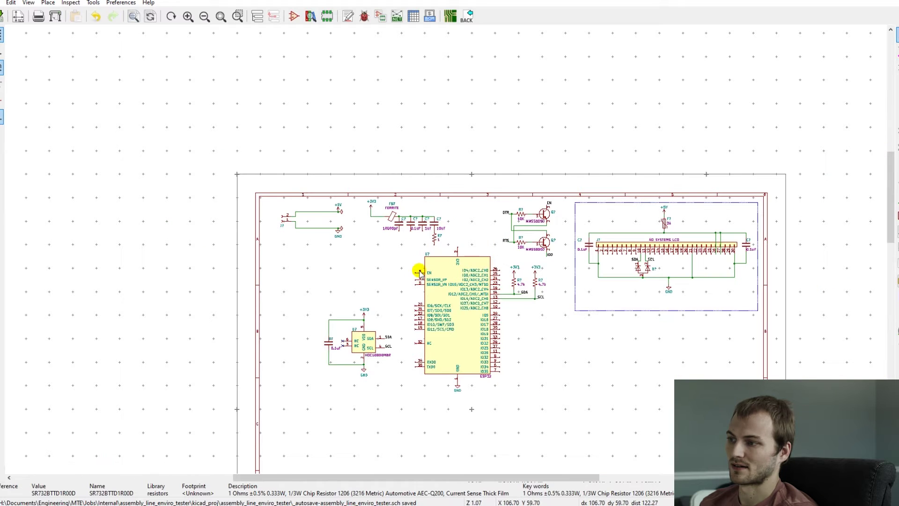
left_click_drag(405, 254, 541, 415)
left_click(539, 429)
scroll(455, 274, "up", 5)
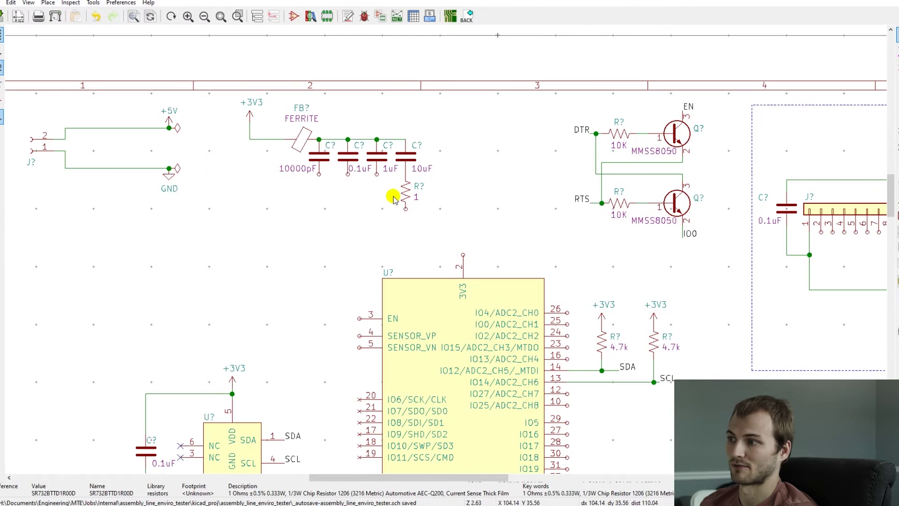
- Add a GND symbol and wire it to the lower ends of the three smaller capacitors and the 1 ohm resistor
key("c")
scroll(406, 220, "up", 5)
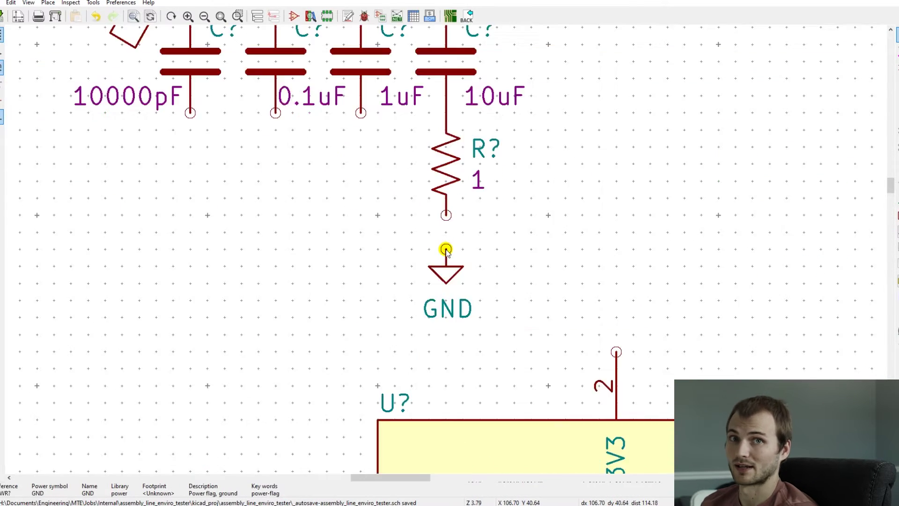
left_click(190, 113)
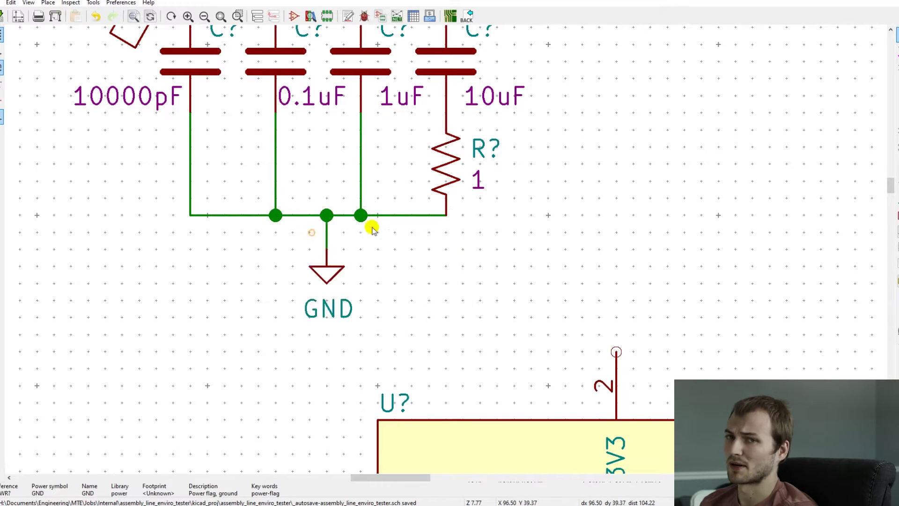
scroll(482, 260, "down", 5)
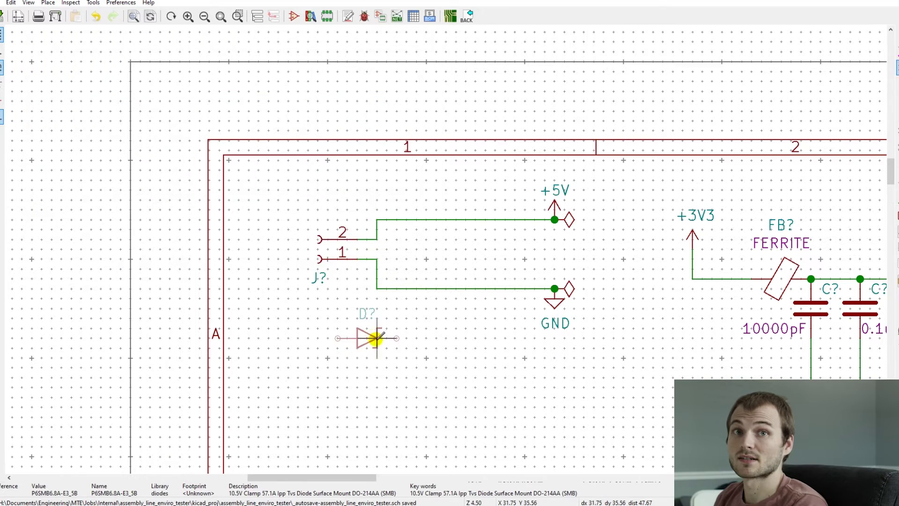
- Place the P6SMB6.8A TVS diode between +5V and GND, lower +5V to its cathode and remove the wire towards connector pin 2
scroll(371, 337, "up", 1)
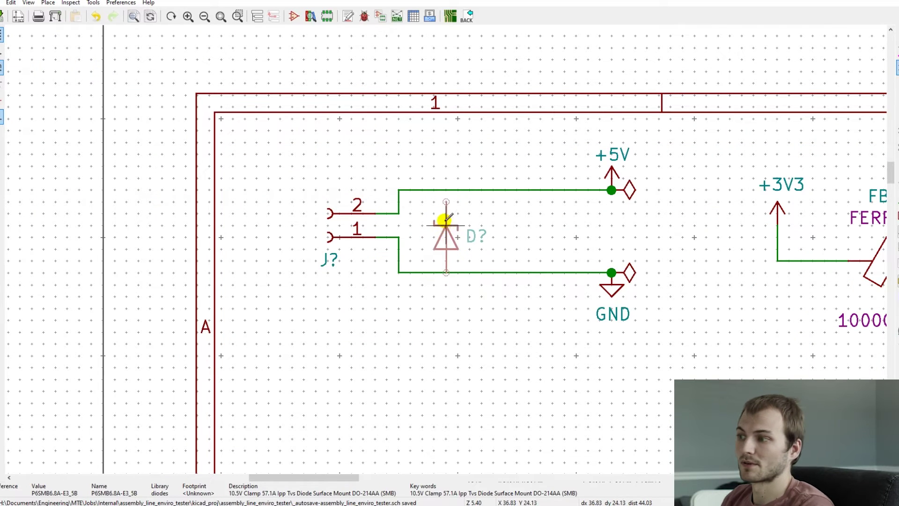
left_click(506, 225)
left_click_drag(398, 168, 554, 200)
left_click(554, 203)
key("Delete")
left_click_drag(627, 173, 644, 190)
left_click(644, 201)
key("Delete")
- Place a horizontal 60V 1A PTC resettable fuse (0ZCF0100AF2A) between connector pin 2 and the TVS diode
left_click(386, 331)
type("ptc fuse")
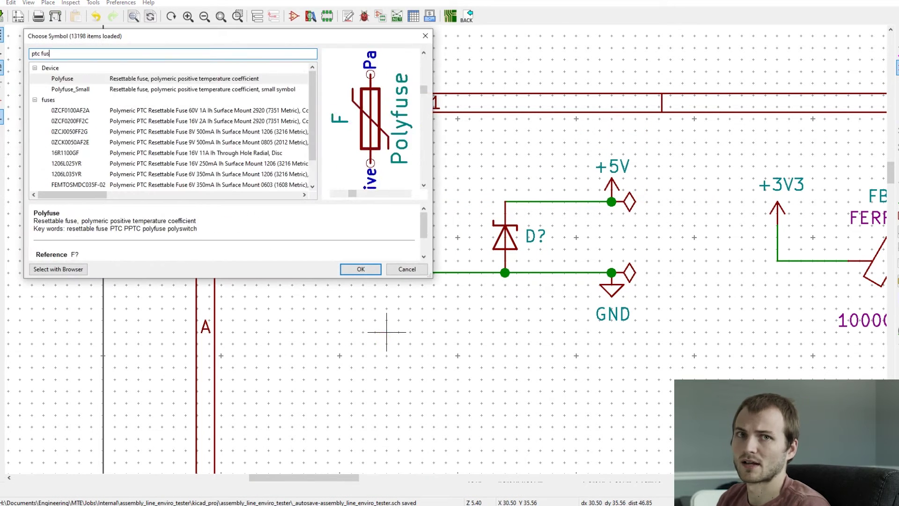
left_click(35, 68)
left_click(120, 88)
left_click(375, 271)
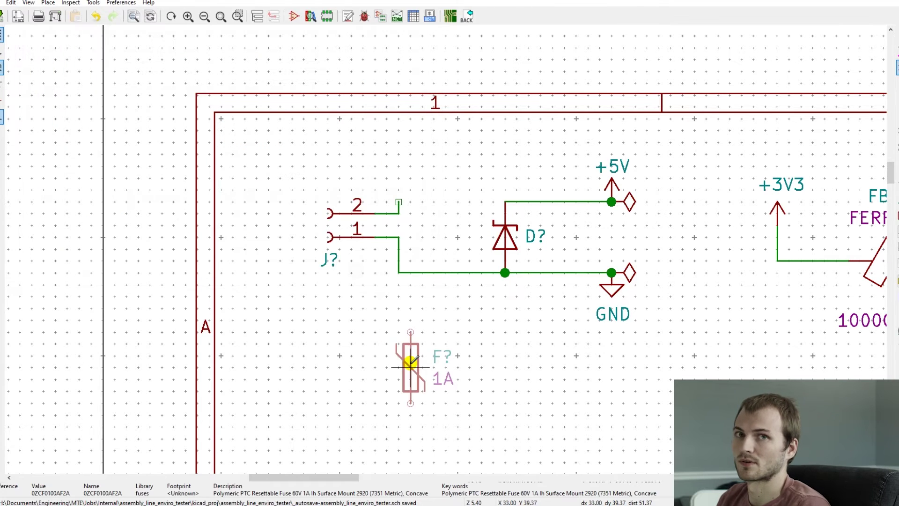
key("r")
left_click(446, 201)
- Wire the 1A fuse in series between connector pin 2 and the TVS diode's cathode
key("w")
left_click(399, 201)
left_click(481, 202)
left_click(505, 201)
key("Escape")
- Move the complete 5V power input circuit to the empty area left of the sheet border
middle_click_drag(578, 309, 569, 314)
scroll(569, 314, "down", 3)
scroll(233, 225, "up", 1)
left_click_drag(457, 309, 247, 206)
scroll(247, 206, "down", 1)
scroll(445, 251, "down", 2)
left_click(247, 258)
- Place the common mode choke ACM4520V-142-2P-T00 above the power input circuit
scroll(248, 257, "up", 3)
type("acommon mode")
left_click(75, 120)
left_click(360, 269)
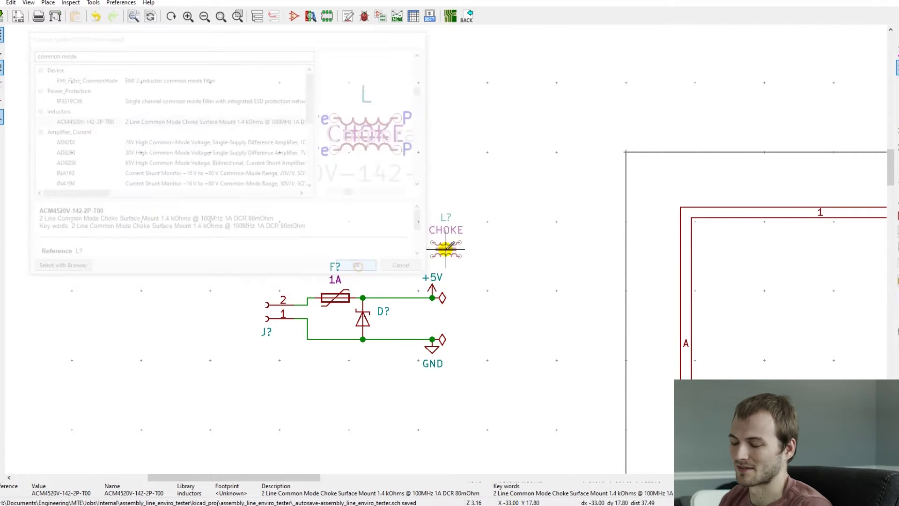
scroll(445, 232, "up", 3)
key("Escape")
- Move the choke's CHOKE value below its symbol and its reference just above it
key("m")
left_click(441, 291)
key("m")
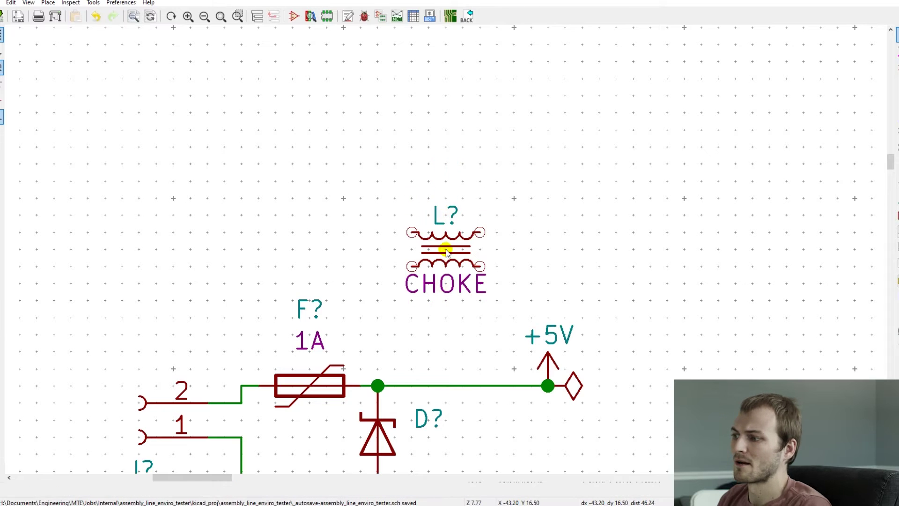
left_click(446, 214)
key("m")
- Position the choke in the supply lines after the TVS diode and delete the wires running past it
scroll(446, 249, "down", 2)
scroll(470, 341, "up", 2)
left_click(497, 249)
left_click_drag(411, 164, 445, 311)
key("Delete")
- Shift the +5V and GND output symbols to the right and route their wires towards the choke's output pins
left_click_drag(480, 113, 641, 196)
left_click(496, 302)
left_click_drag(496, 302, 616, 303)
key("w")
left_click(581, 266)
left_click(531, 266)
left_click(531, 232)
left_click(582, 198)
left_click(616, 198)
- Wire the fused 5V line and the ground line from the TVS diode to the choke's input pins
left_click(462, 232)
left_click(445, 198)
left_click(326, 198)
left_click(326, 300)
left_click(446, 266)
left_click(462, 266)
scroll(446, 232, "down", 3)
scroll(480, 255, "up", 3)
key("Escape")
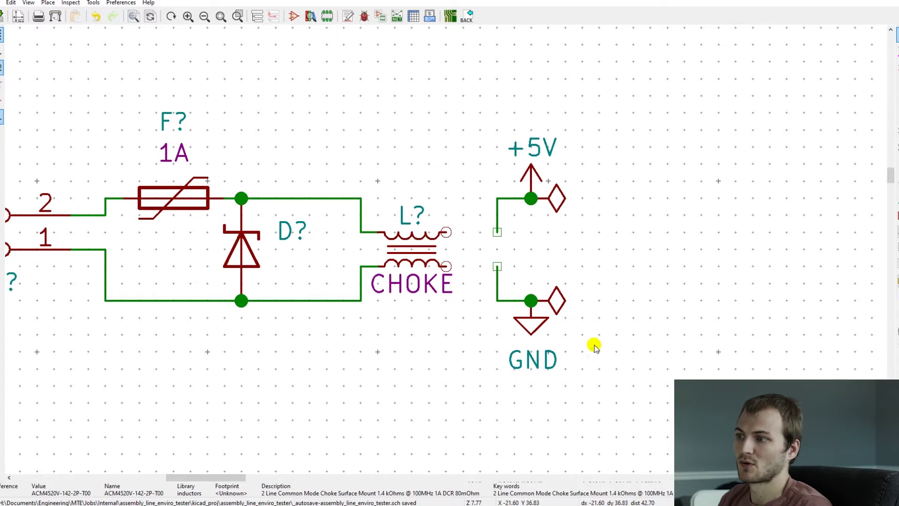
- Delete the two leftover vertical wire stubs beside +5V and GND and wire the choke's lower output to GND
key("Delete")
key("Delete")
key("w")
left_click(479, 198)
left_click(446, 232)
left_click(445, 266)
left_click(463, 300)
left_click(497, 300)
- Wire the choke's upper output pin to the +5V symbol
key("g")
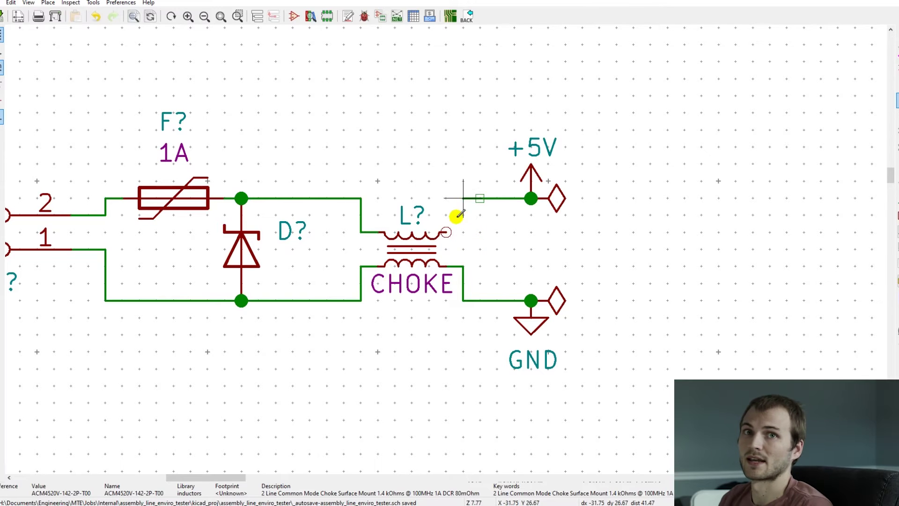
left_click(462, 229)
scroll(445, 232, "down", 3)
key("Escape")
scroll(445, 249, "down", 4)
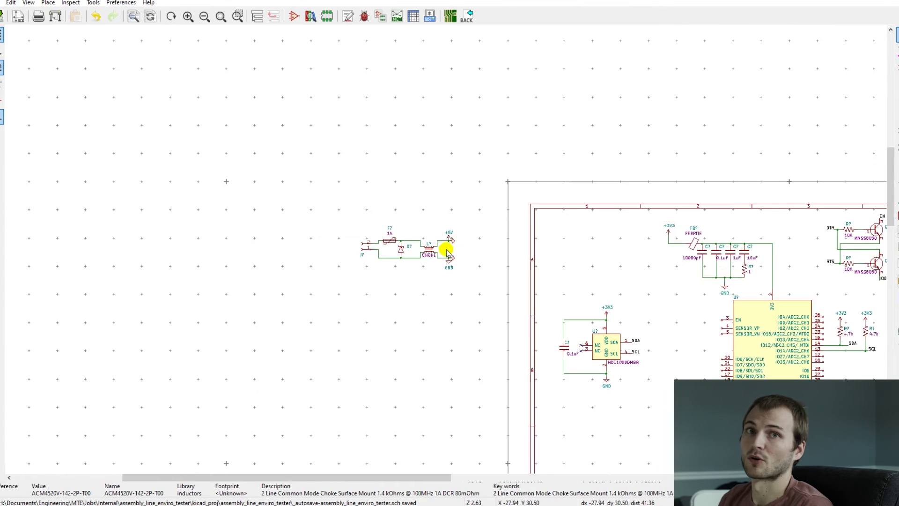
- Place a copy of the 1uF capacitor between the choke's output lines, with its reference above and value below
scroll(702, 255, "up", 3)
key("c")
scroll(329, 262, "down", 4)
scroll(328, 236, "up", 7)
left_click(428, 233)
key("m")
left_click(418, 146)
key("m")
left_click(401, 304)
key("m")
left_click(398, 147)
- Shift the +5V and GND output symbols to the right and wire the output lines past the 1uF capacitor to them
left_click_drag(532, 369, 468, 151)
left_click(548, 152)
key("w")
left_click(428, 181)
left_click(514, 283)
scroll(411, 198, "down", 1)
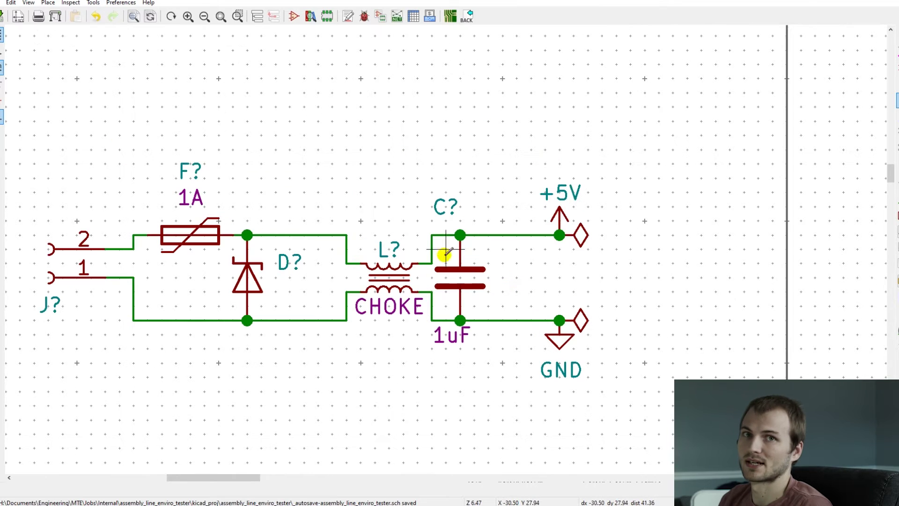
- Copy the 1uF capacitor to the choke's input side, shift the choke section right and wire both lines from the TVS diode
key("c")
left_click(328, 279)
left_click_drag(642, 377, 319, 172)
left_click(405, 173)
key("w")
left_click(247, 235)
left_click(247, 321)
left_click(329, 320)
- Place a 0.1uF capacitor between the output lines beside the 1uF capacitor and move its value label below it
scroll(459, 307, "down", 3)
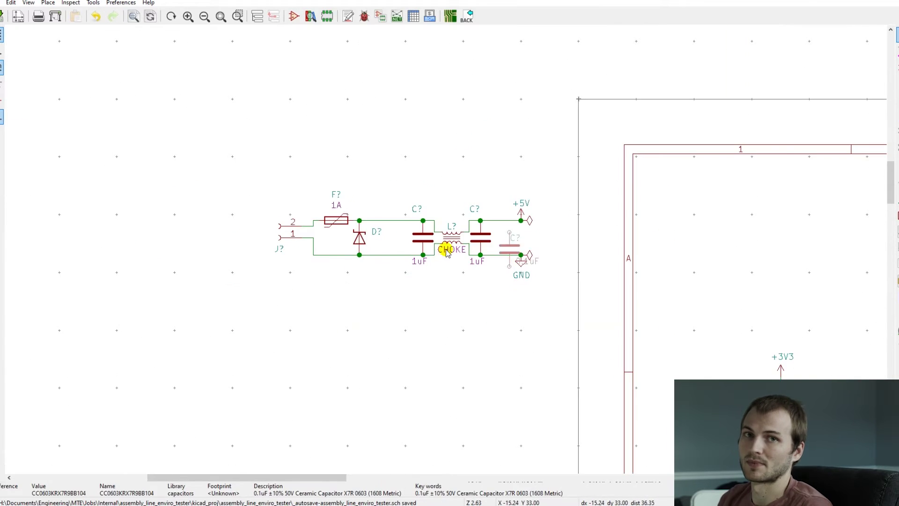
left_click(503, 238)
scroll(510, 243, "up", 3)
key("m")
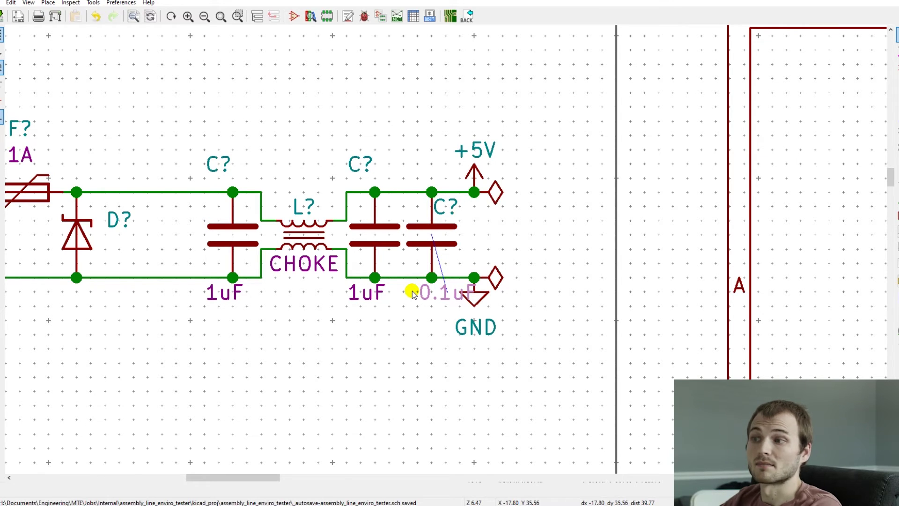
- Move the DTR/RTS transistor circuit above the sheet and shift the ESP32 block with its 3.3V filter to the right
left_click_drag(566, 82, 663, 201)
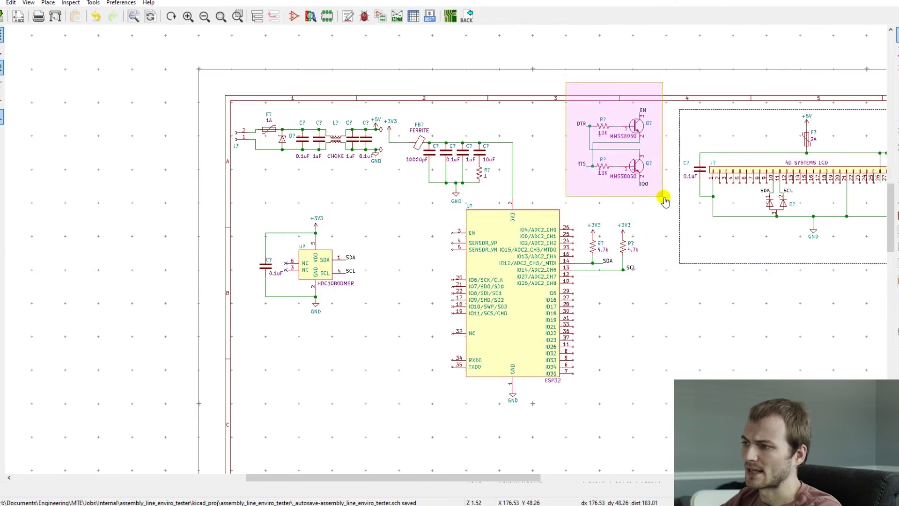
middle_click_drag(663, 200, 529, 343)
scroll(479, 347, "down", 1)
left_click(485, 117)
left_click_drag(470, 432, 259, 179)
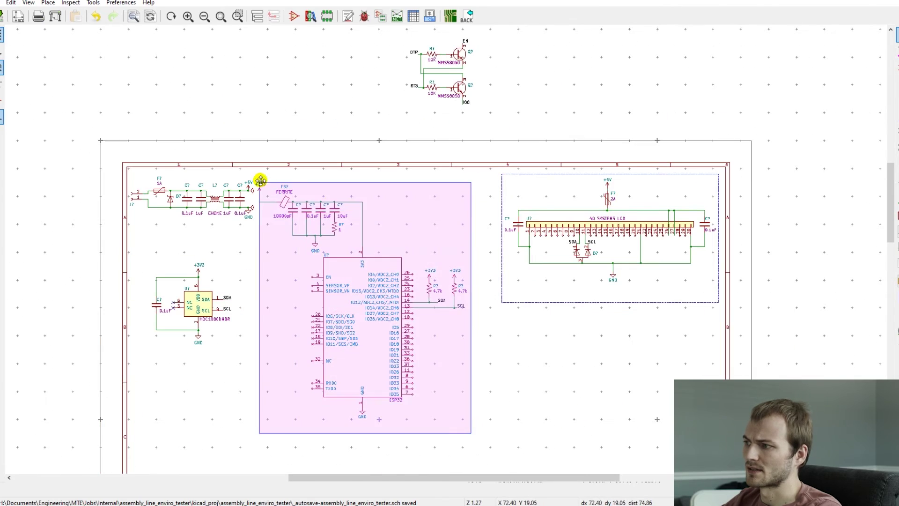
left_click(286, 186)
- Move the transistor circuit between the 3.3V filter and the LCD block, and shift the 5V input circuit right
mouse_move(401, 35)
left_mouse_down()
mouse_move(484, 101)
mouse_move(484, 114)
left_mouse_up()
left_click(492, 258)
left_click_drag(103, 144, 261, 246)
left_click(275, 247)
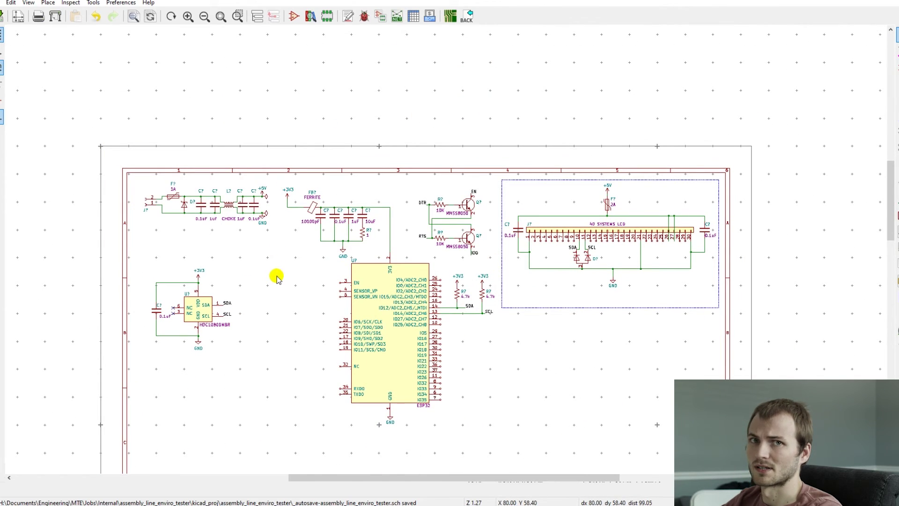
- Move the +5V symbol above and the GND symbol below the input circuit's output lines
scroll(277, 216, "up", 5)
middle_click_drag(375, 123, 445, 249)
key("m")
left_click(445, 249)
key("m")
left_click(445, 389)
- Wire the GND and +5V symbols to the output lines of the input circuit
key("w")
left_click(446, 361)
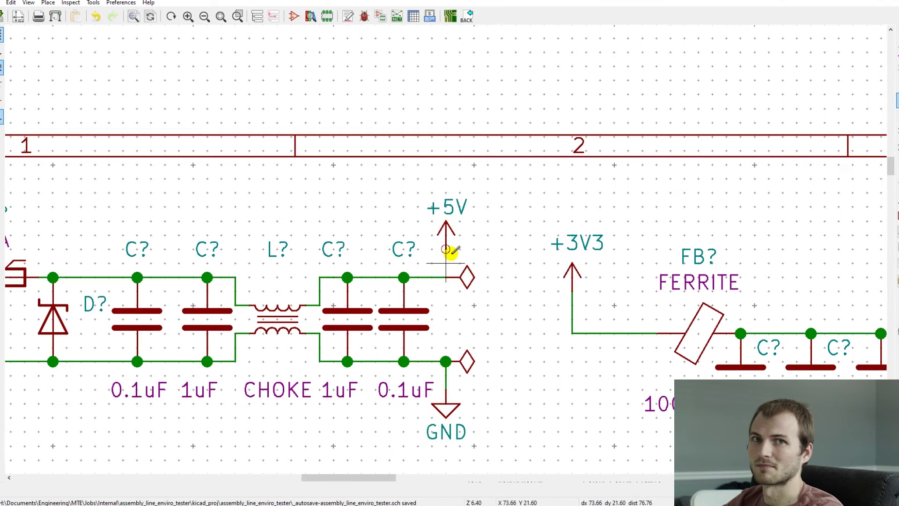
left_click(445, 249)
left_click(446, 277)
key("Escape")
- Move the 5V input circuit down level with the 3.3V filter circuit
scroll(487, 131, "down", 6)
left_click_drag(263, 129, 489, 270)
left_click(482, 295)
- Move the HDC1080 sensor circuit further down the sheet to free space below the 5V input circuit
scroll(482, 295, "down", 2)
middle_click_drag(635, 320, 463, 247)
scroll(446, 251, "up", 4)
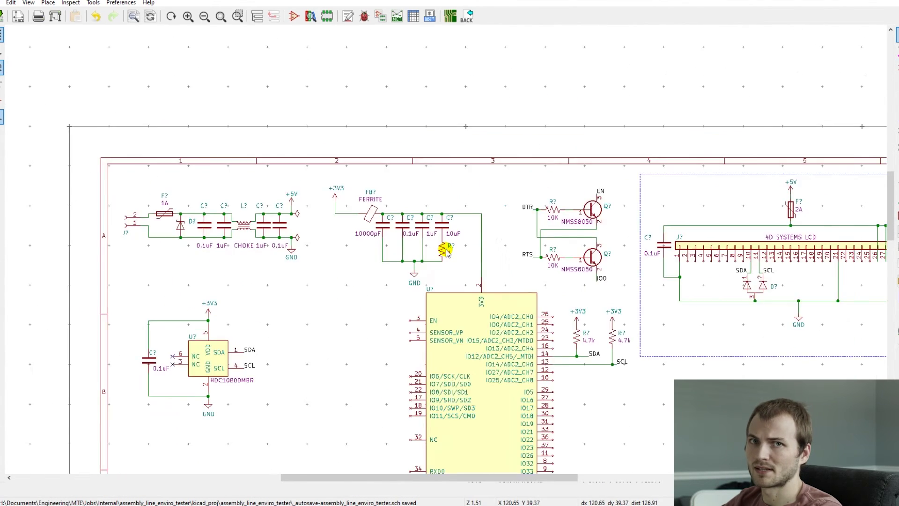
scroll(446, 251, "down", 4)
left_click_drag(238, 305, 368, 425)
scroll(369, 425, "down", 1)
left_click(446, 346)
- Copy a 0.1uF capacitor onto the +3V3 line ahead of the ferrite and wire it to the filter's ground line
scroll(541, 128, "up", 5)
key("c")
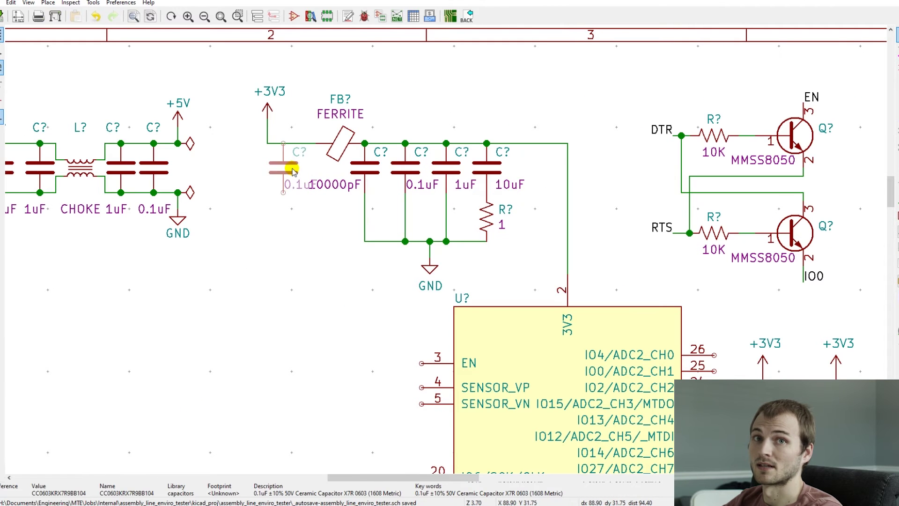
left_click(268, 169)
key("w")
left_click(365, 241)
- Rotate the value labels of the four capacitors after the ferrite to vertical and set them beside their symbols
key("m")
key("r")
left_click(357, 211)
key("m")
key("r")
left_click(393, 212)
key("m")
key("r")
left_click(436, 207)
key("m")
key("r")
left_click(473, 210)
- Reposition the reference and value labels of the 0.1uF capacitor ahead of the ferrite
key("m")
left_click(301, 171)
key("m")
left_click(291, 213)
- Add the TPS56339DDCR buck regulator symbol below the 5V input circuit
scroll(265, 224, "down", 4)
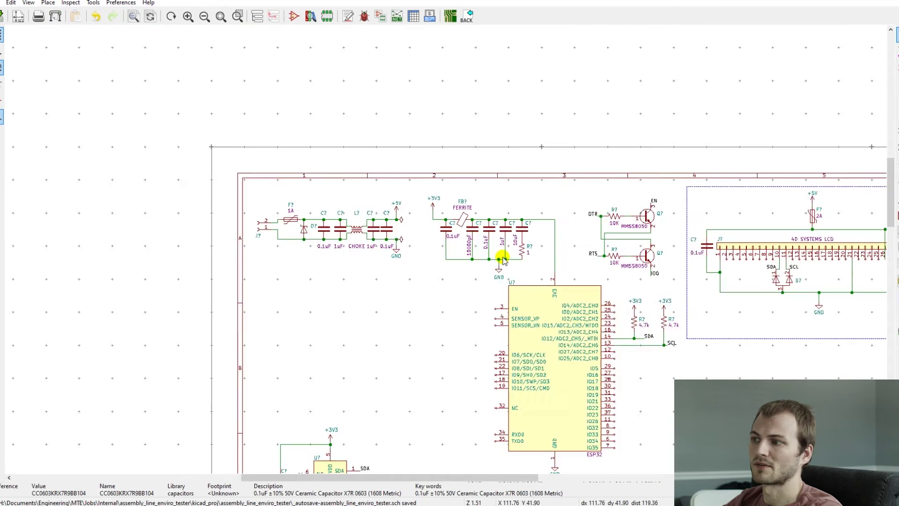
middle_click_drag(504, 259, 450, 250)
scroll(468, 267, "down", 1)
middle_click_drag(632, 371, 612, 301)
scroll(403, 159, "up", 3)
scroll(255, 367, "down", 1)
type("atp")
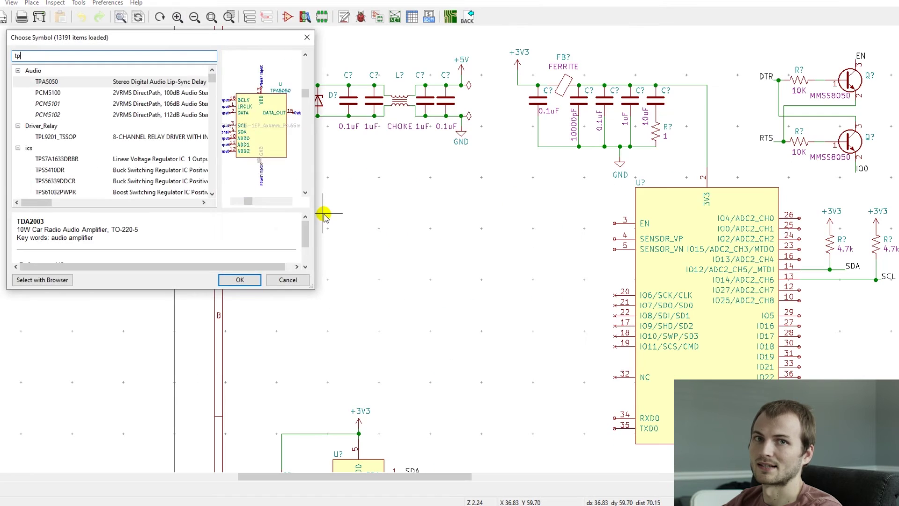
type("s56339")
double_click(145, 82)
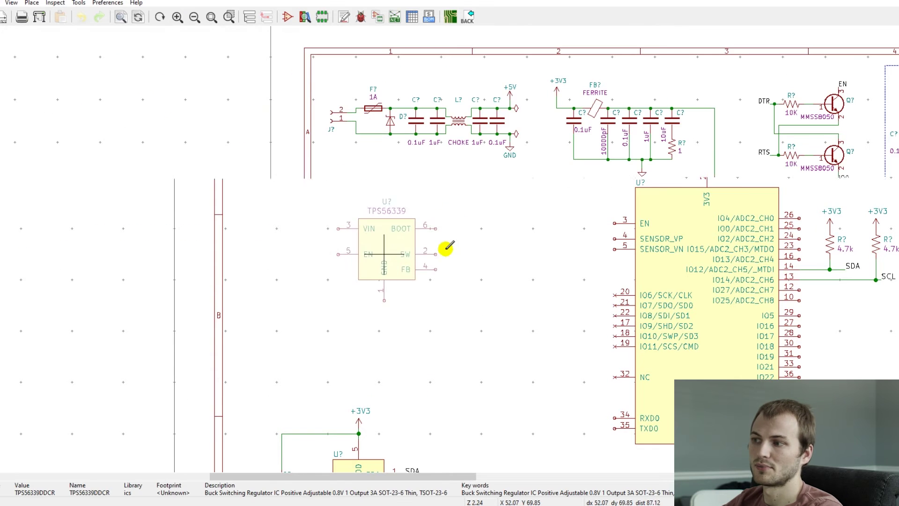
scroll(445, 248, "up", 2)
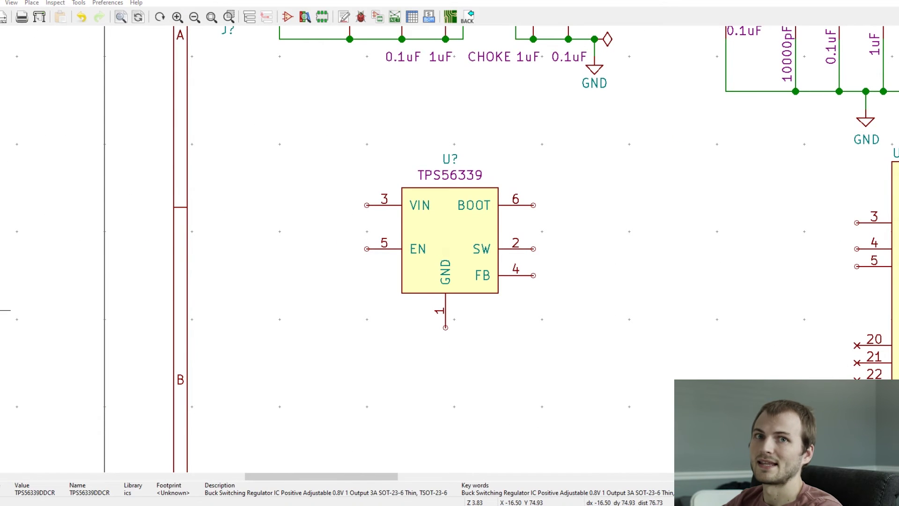
- Reposition the TPS56339, placing its value label beside the GND pin and its reference above the upper left corner
scroll(461, 239, "down", 1)
key("m")
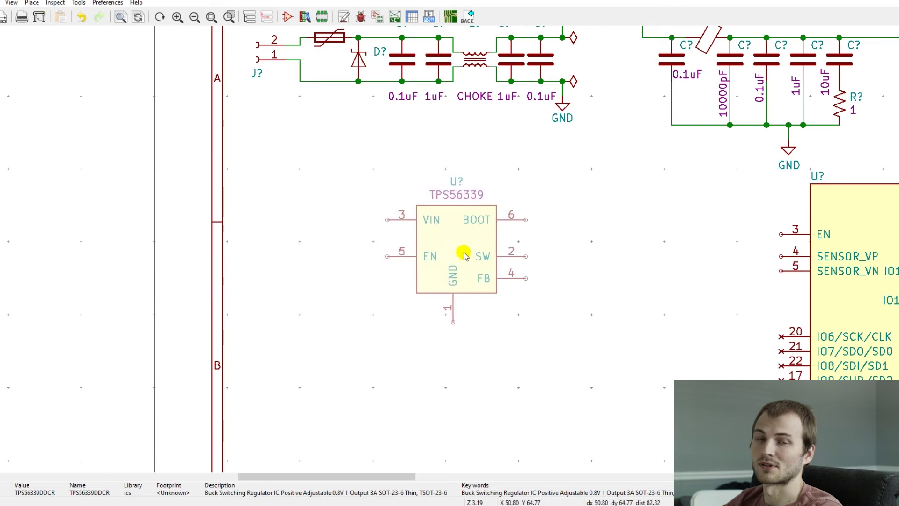
left_click(483, 265)
key("m")
left_click(518, 315)
key("m")
left_click(454, 213)
key("m")
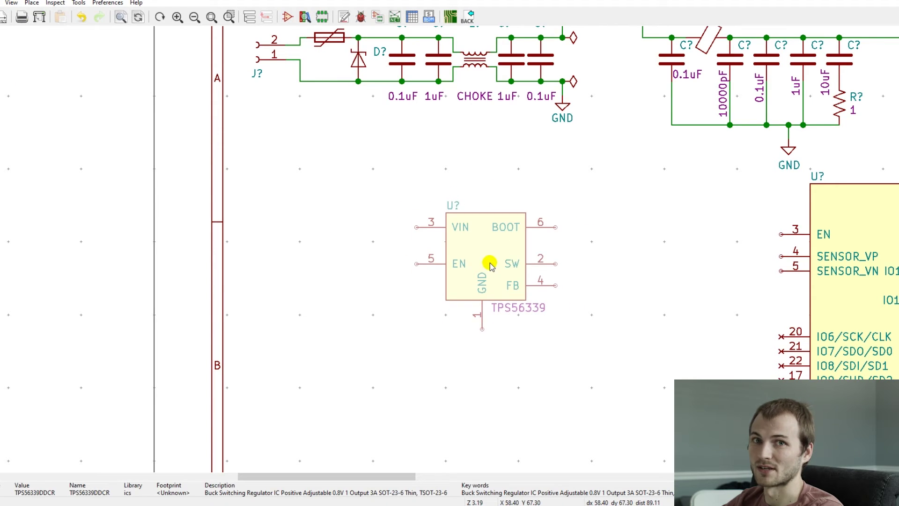
left_click(490, 263)
- Place a 30 ohm resistor horizontally near the regulator's BOOT pin and wire it to that pin
left_click(396, 353)
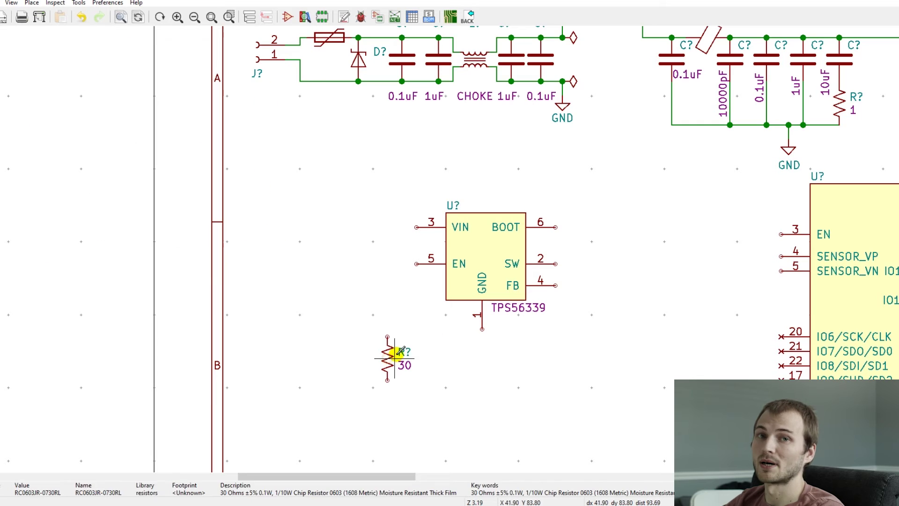
key("Escape")
key("m")
key("r")
scroll(572, 225, "up", 3)
left_click(468, 231)
key("w")
left_click(409, 231)
left_click(674, 154)
key("Escape")
- Add the 0.1uF capacitor CC0603KRX7R9BB104 horizontally at the resistor's free end, with its value below
type("a")
type("0.1uF")
key("Return")
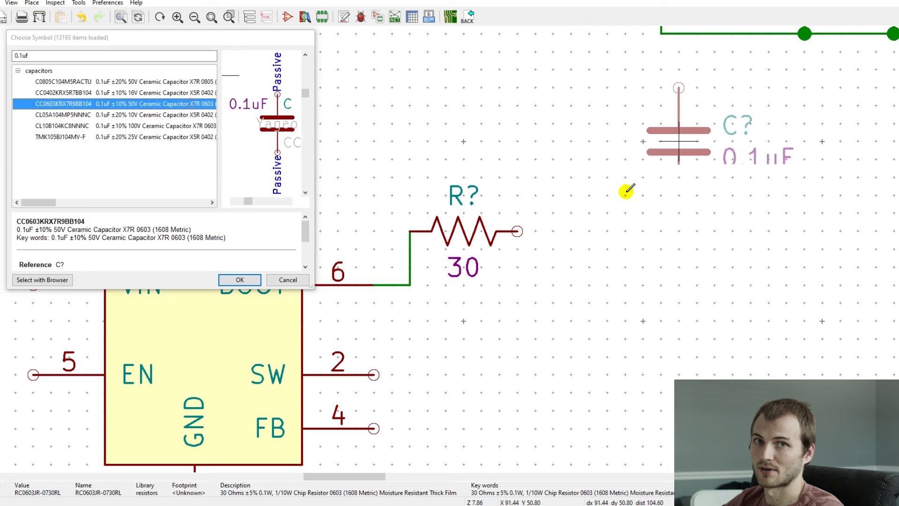
key("r")
left_click(571, 231)
key("m")
left_click(571, 283)
scroll(568, 177, "down", 3)
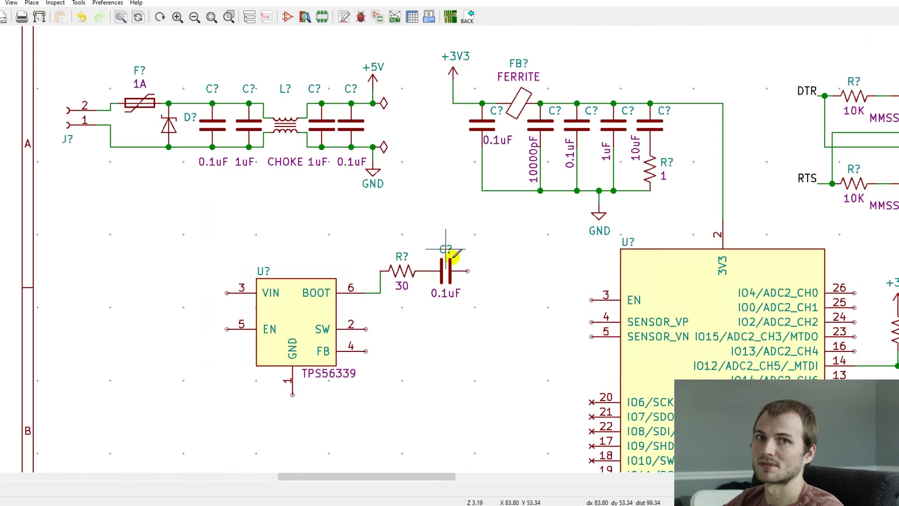
- Wire the 0.1uF capacitor's free end to the SW pin and bring the resistor and capacitor level with BOOT
scroll(453, 267, "up", 3)
key("w")
double_click(700, 215)
left_click_drag(589, 189, 652, 243)
left_click(651, 296)
key("Delete")
- Move the whole regulator circuit outside the sheet, to the left of its frame
scroll(421, 298, "down", 3)
left_click_drag(273, 224, 545, 400)
scroll(546, 400, "down", 3)
left_click(192, 254)
- Delete the short wire at the BOOT pin and shift the resistor and capacitor left directly onto the pin
scroll(155, 235, "up", 6)
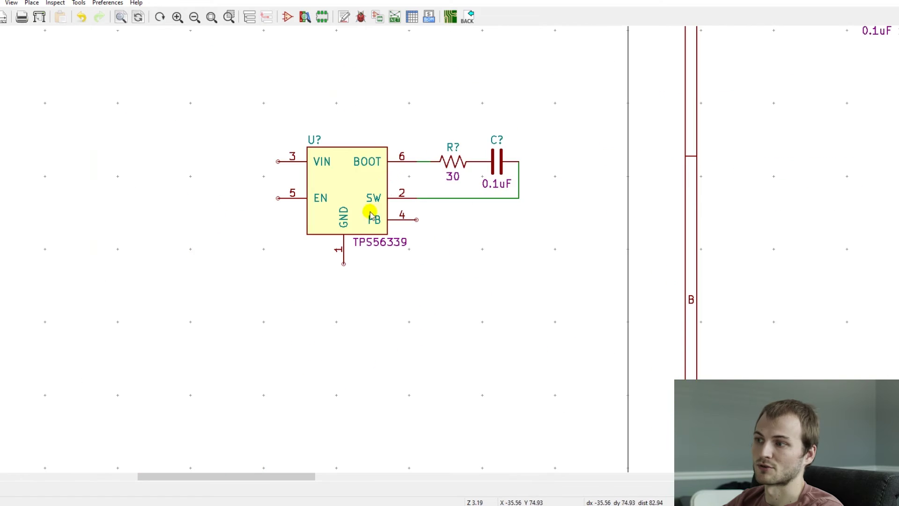
left_click_drag(445, 268, 425, 216)
key("Delete")
left_click_drag(426, 177, 611, 282)
left_click(575, 283)
- Add the 4.7 uH inductor CIGW252010EH4R7MNE horizontally at the junction of the boot capacitor and the SW line
scroll(715, 288, "down", 1)
type("a")
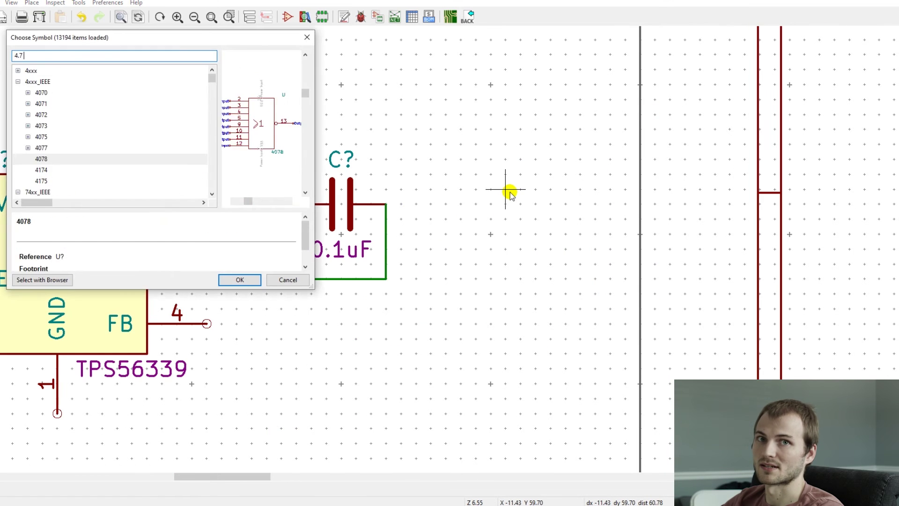
type("inductors")
double_click(116, 148)
key("r")
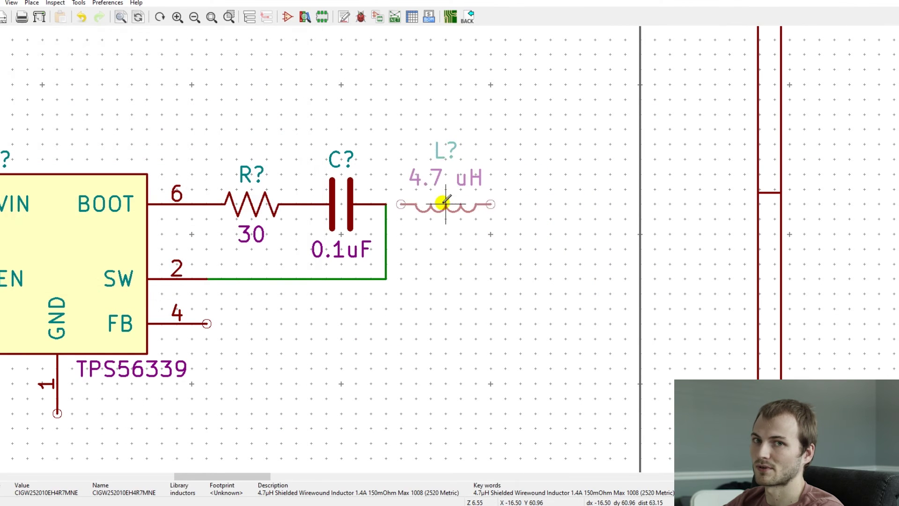
left_click(431, 204)
- Place the inductor's value label just below it and its reference above its left end
key("m")
left_click(430, 218)
key("m")
left_click(401, 175)
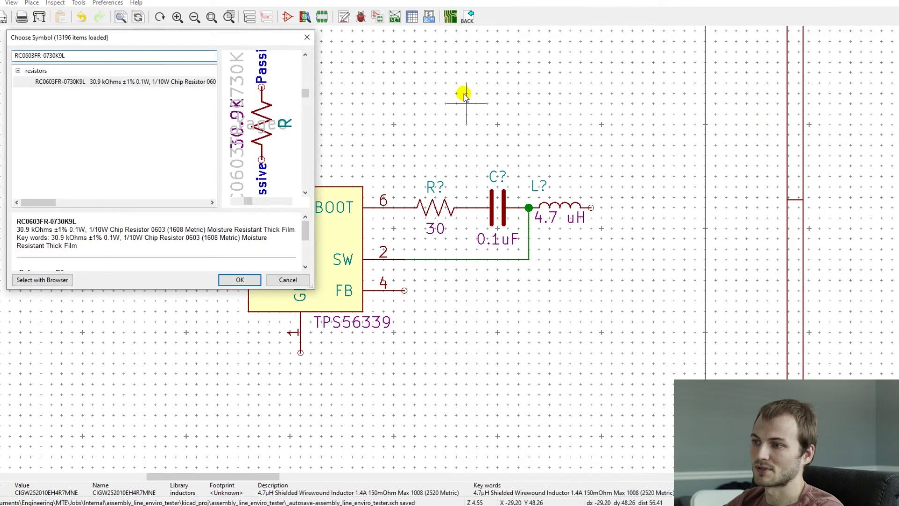
- Add the 30.9K resistor RC0603FR-0730K9L vertically beside the inductor and wire it between the inductor's output and the FB pin
key("Return")
left_click(611, 249)
key("w")
left_click(591, 207)
left_click(611, 280)
- Move the 30.9K resistor's value label to its lower end and its reference label to its upper end
scroll(642, 253, "up", 4)
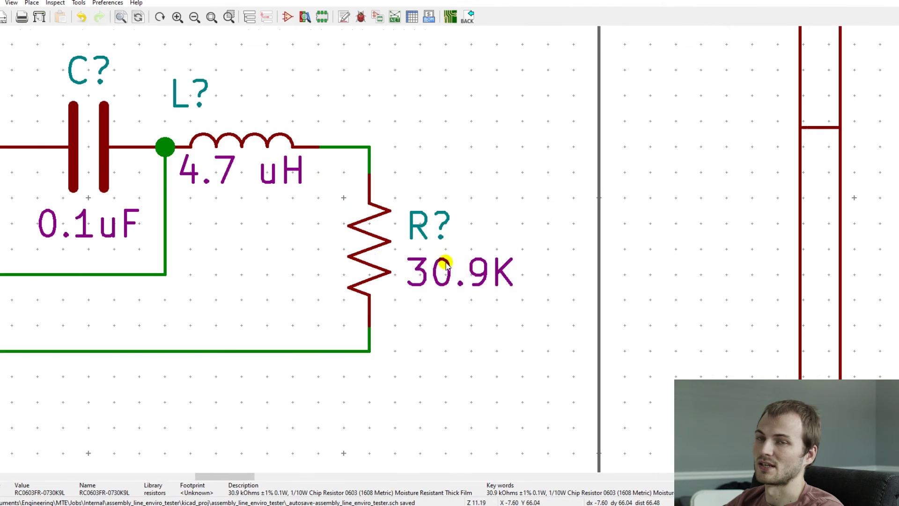
key("m")
left_click(622, 270)
key("m")
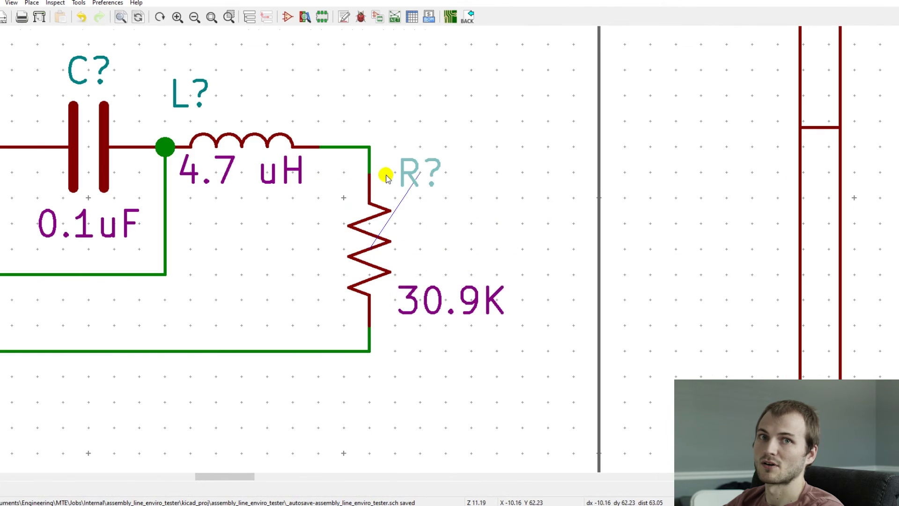
left_click(620, 219)
- Add the 10K resistor RC0603JR-0710KL vertically below the 30.9K resistor and wire it between the FB line and the GND pin
scroll(616, 238, "down", 4)
type("a10 kohm")
double_click(134, 126)
left_click(445, 342)
scroll(445, 291, "up", 2)
key("w")
scroll(496, 299, "down", 2)
left_click_drag(507, 300, 417, 181)
left_click(427, 181)
left_click_drag(395, 238, 377, 211)
key("Delete")
left_click(446, 166)
left_click_drag(508, 300, 446, 165)
left_click(444, 122)
scroll(424, 155, "up", 5)
scroll(445, 251, "down", 5)
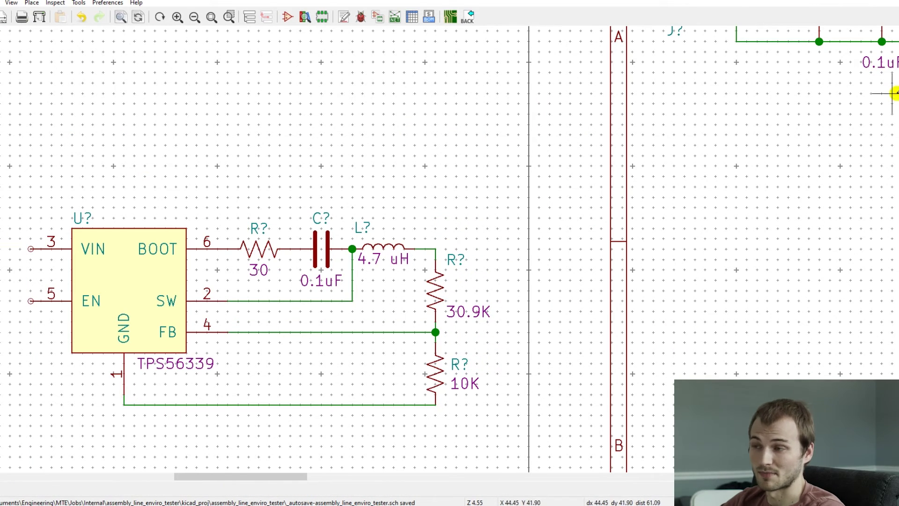
- Add the 22uF capacitor C2012X7S1A226M125AC vertically beside the divider resistors and wire its upper end to the inductor's output
type("a")
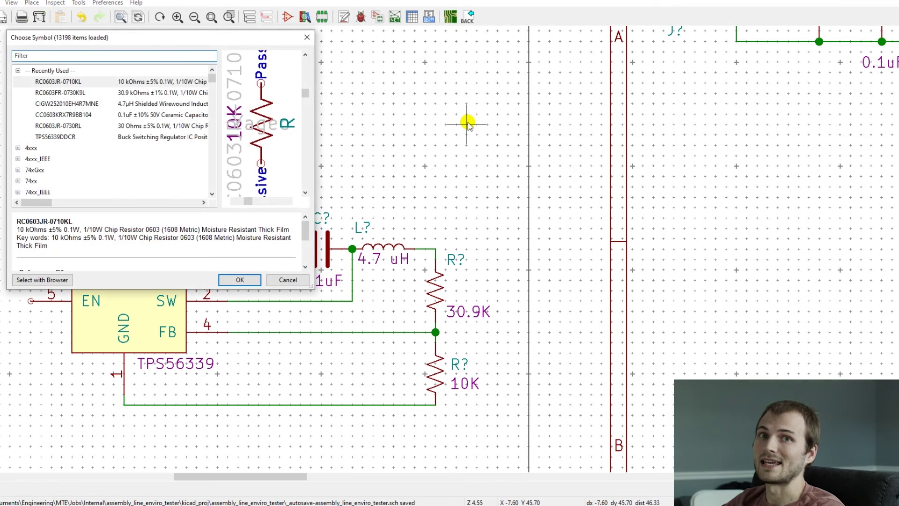
type("22uf")
double_click(185, 83)
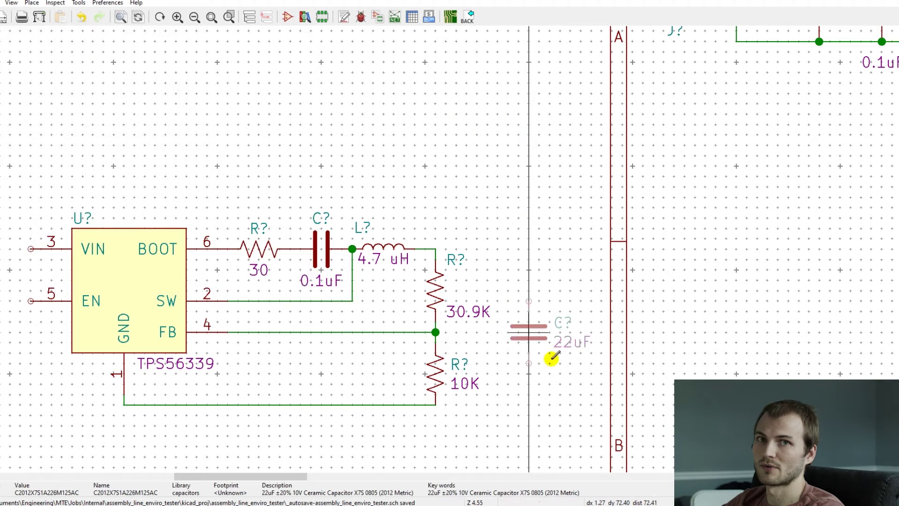
left_click(508, 332)
left_click_drag(27, 191, 559, 434)
scroll(559, 434, "down", 1)
left_click(387, 249)
scroll(350, 138, "up", 6)
key("w")
left_click(267, 122)
- Place the 30.9K resistor's labels above and beside it, and the 10K resistor's value below and reference beside it
key("m")
scroll(331, 267, "down", 4)
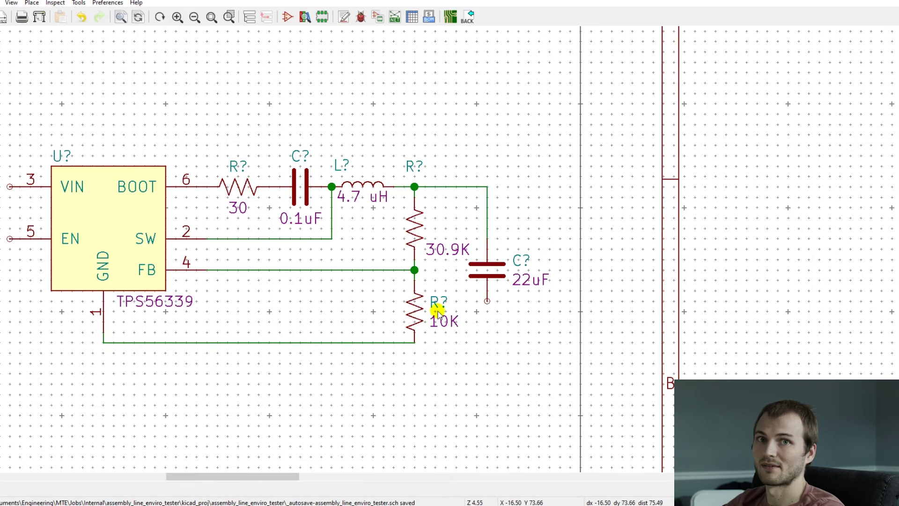
key("m")
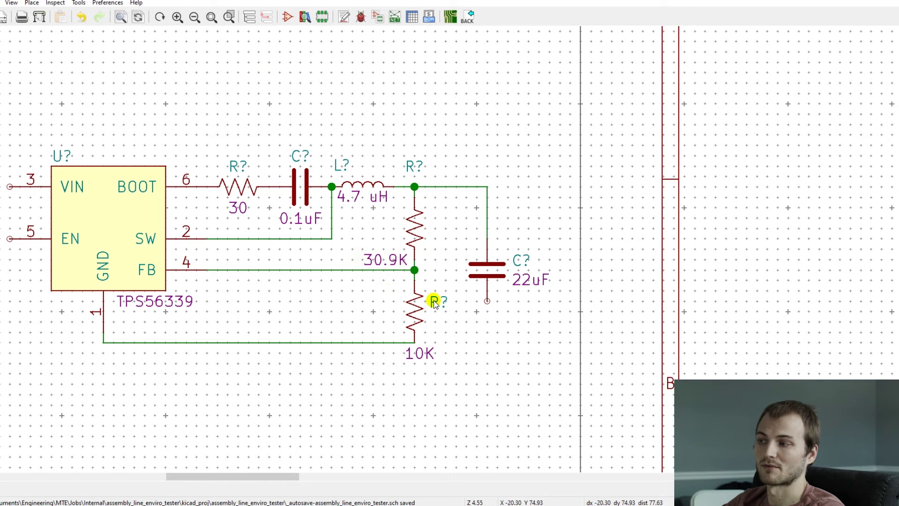
key("m")
left_click(394, 292)
- Shift the 22uF capacitor closer to the divider resistors and delete the leftover wire
left_click_drag(457, 249, 486, 175)
left_click(468, 205)
key("Delete")
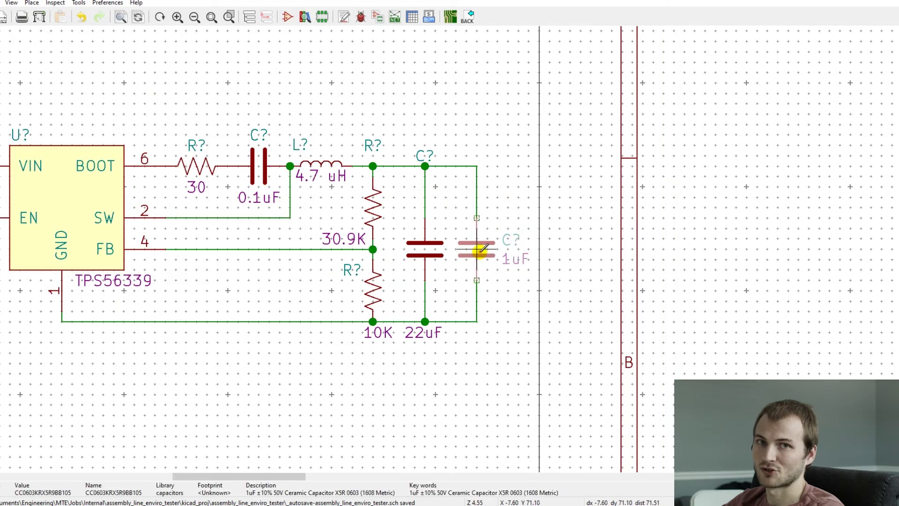
- Add a 1uF and a 0.1uF capacitor beside the 22uF capacitor and wire them in parallel between the output and ground lines
left_click(474, 251)
left_click(517, 337)
type("0.1uf")
key("Return")
left_click(591, 239)
key("w")
left_click(549, 155)
key("w")
left_click(590, 269)
- Place the 0.1uF output capacitor's value label below the ground line and its reference above the output line
key("m")
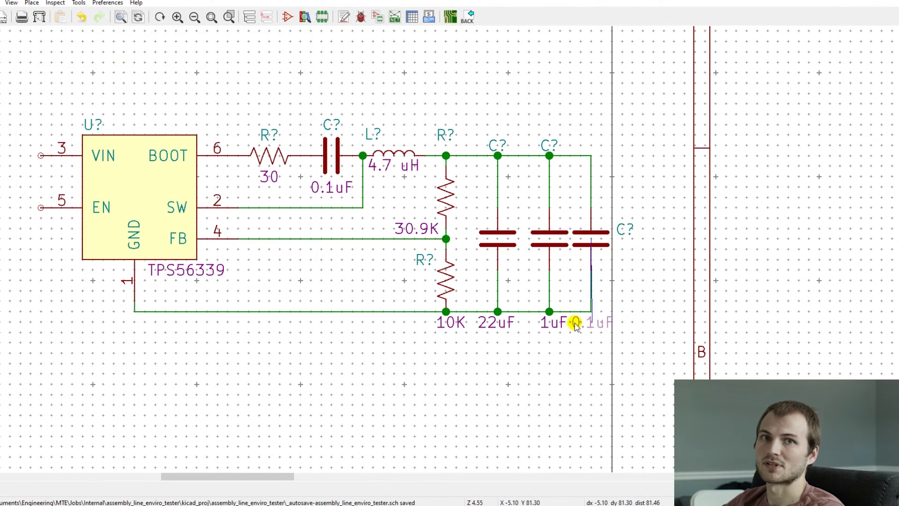
left_click(575, 323)
key("m")
left_click(584, 140)
scroll(595, 239, "down", 3)
scroll(445, 249, "up", 3)
key("m")
left_click(434, 130)
- Shift the 1uF and 0.1uF capacitors together toward the 22uF capacitor so the three are evenly spaced
left_click_drag(469, 242, 378, 204)
key("Escape")
left_click_drag(469, 265, 384, 179)
left_click(375, 179)
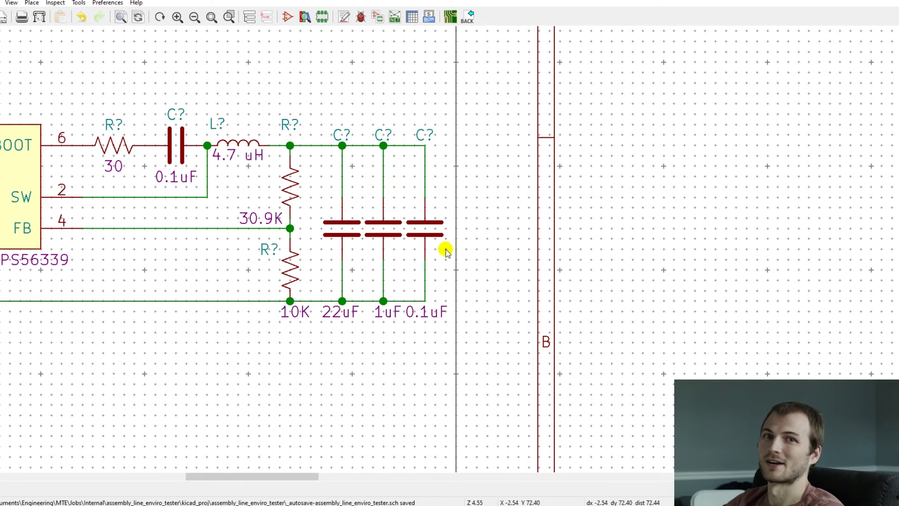
- Copy a 0.1uF capacitor to the EN pin and wire it between EN and the ground line
scroll(435, 240, "down", 1)
scroll(445, 253, "down", 1)
scroll(866, 35, "down", 1)
key("c")
scroll(105, 377, "up", 6)
left_click(548, 225)
key("w")
left_click(445, 325)
left_click(547, 275)
- Place another 0.1uF capacitor left of the VIN pin and put the EN capacitor's value label below the ground line
scroll(533, 269, "down", 6)
scroll(554, 321, "up", 4)
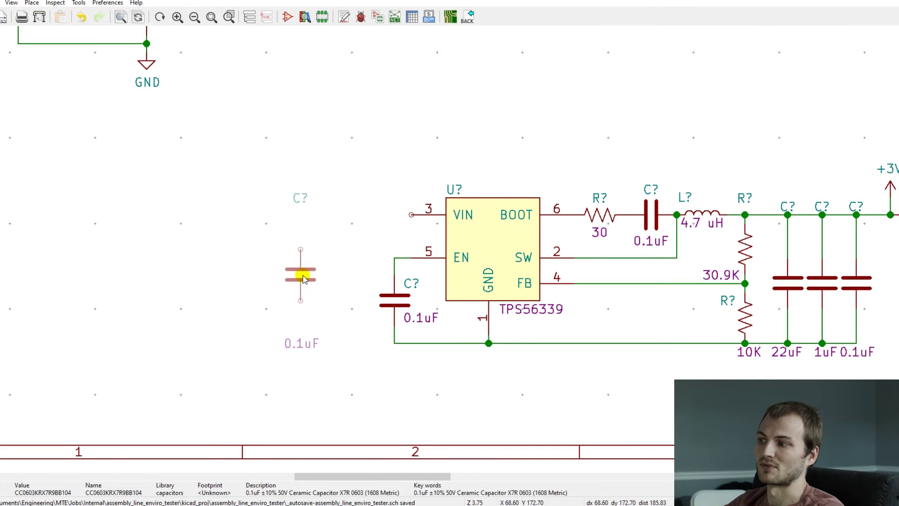
left_click(301, 270)
key("m")
left_click(433, 330)
left_click(378, 355)
key("m")
left_click(300, 282)
- Add a 1000pF capacitor between the 0.1uF input capacitor and the EN capacitor, and lower its value label one row
left_click(368, 121)
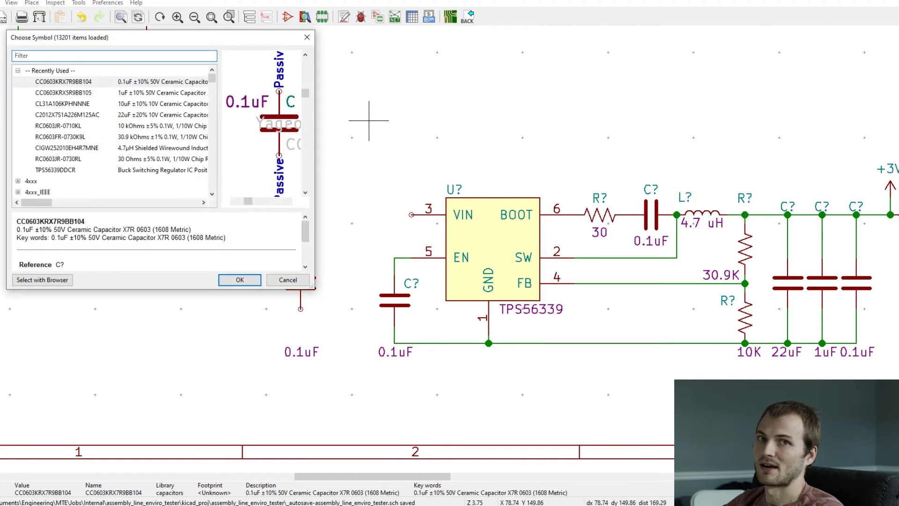
type("1000pf")
key("Return")
left_click(369, 291)
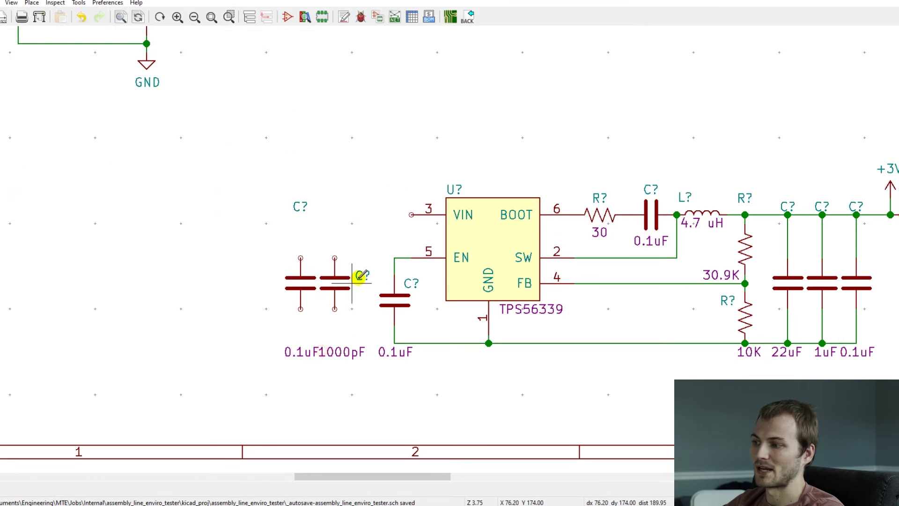
left_click_drag(317, 341, 318, 359)
- Wire the 1000pF and 0.1uF input capacitors in parallel between the VIN pin and the ground line
key("w")
left_click(394, 343)
left_click(334, 309)
left_click(334, 343)
left_click(334, 257)
left_click(411, 214)
left_click(300, 257)
- Add the 10uF capacitor CL31A106KPHNNNE left of the 0.1uF input capacitor, with its value below and reference above
type("a10uf")
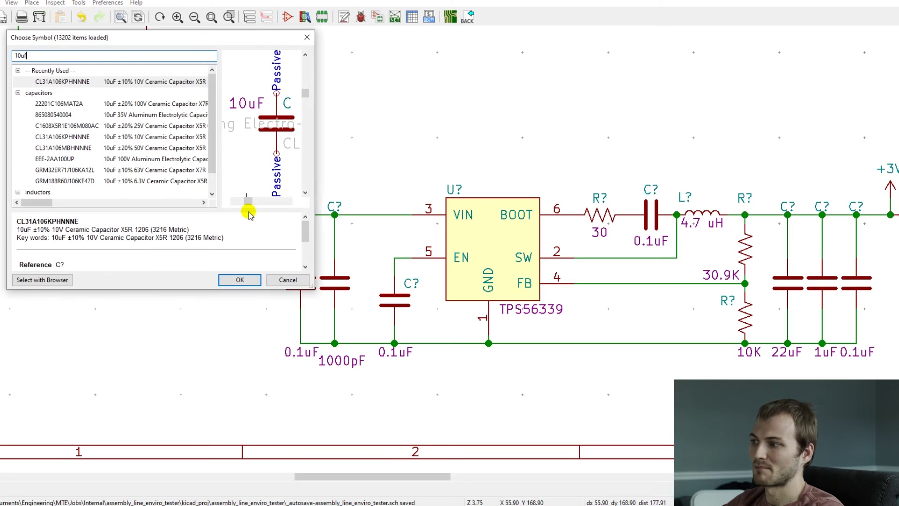
double_click(120, 81)
key("m")
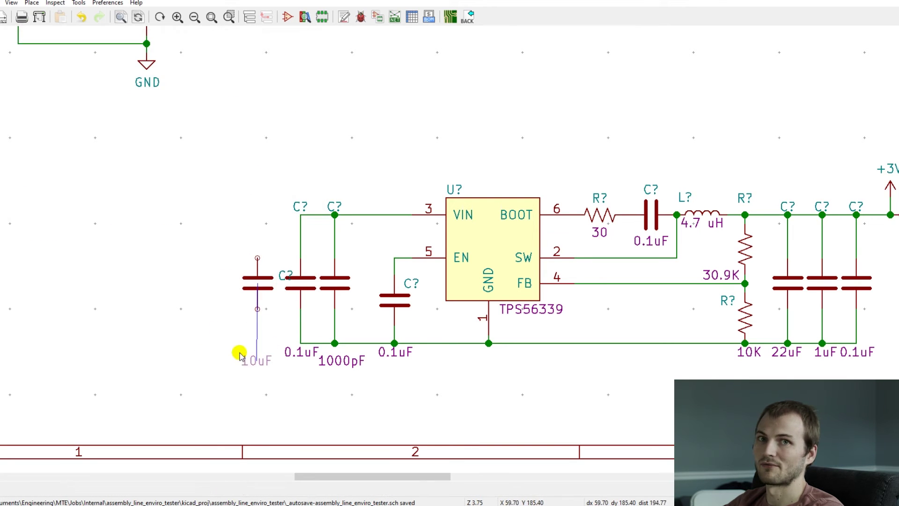
left_click(244, 361)
key("m")
left_click(266, 284)
key("m")
left_click(328, 318)
left_click(260, 203)
- Wire the 10uF capacitor in parallel with the 0.1uF input capacitor, between the VIN and ground lines
key("w")
left_click(300, 342)
key("w")
left_click(301, 214)
- Copy the 10uF capacitor to the left of the original and wire it between the VIN and ground lines
key("c")
left_click(232, 283)
key("w")
left_click(266, 343)
key("w")
left_click(266, 214)
- Raise the leftmost 10uF capacitor's value label to just below the ground line, staggering it with its neighbour
scroll(343, 257, "down", 1)
scroll(600, 266, "up", 1)
scroll(180, 317, "up", 2)
key("m")
left_click(273, 251)
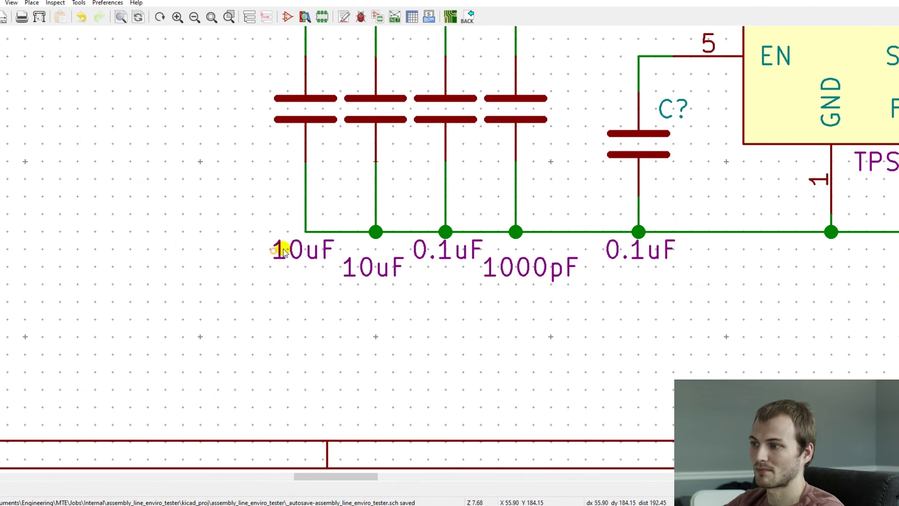
- Lower the value labels of the 10K resistor and the 1uF capacitor one row to stagger them with their neighbours
scroll(626, 251, "down", 2)
scroll(605, 250, "up", 2)
scroll(493, 291, "down", 2)
scroll(453, 247, "up", 2)
key("m")
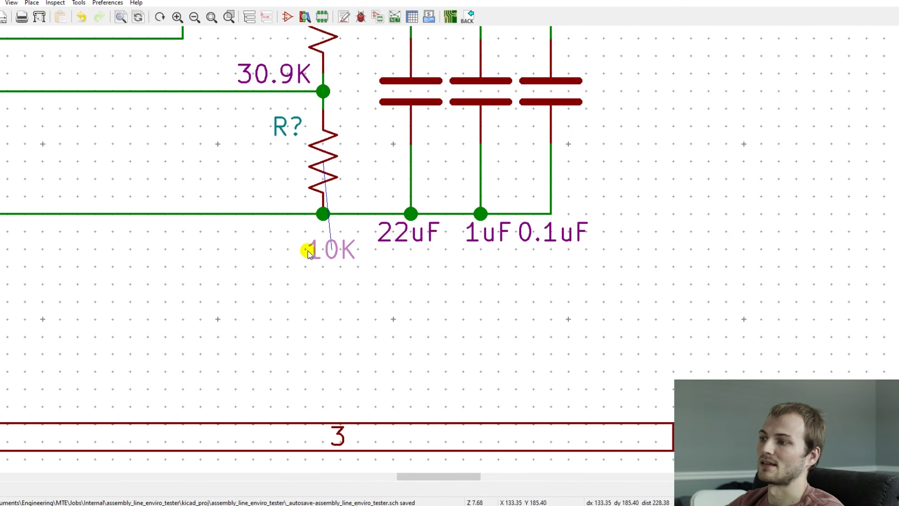
left_click(309, 251)
key("m")
left_click(462, 251)
scroll(463, 251, "down", 2)
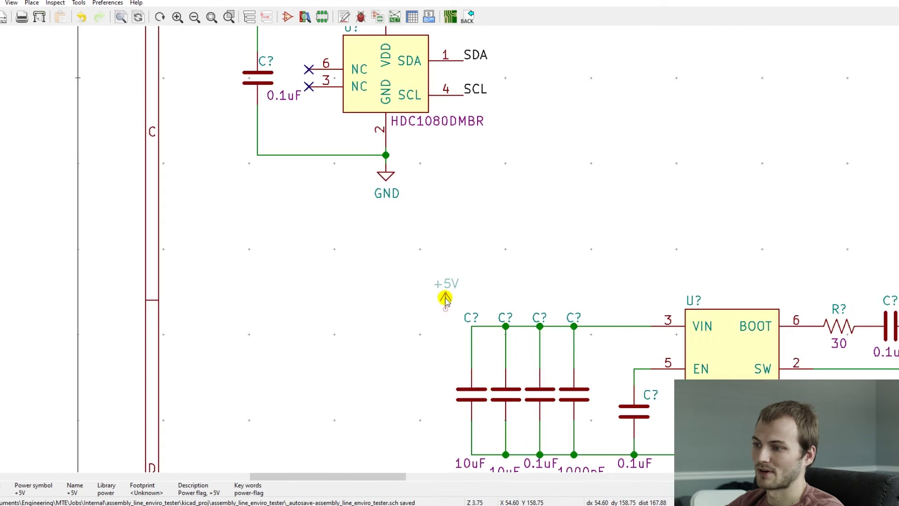
- Add a +5V power symbol at the left end of the regulator's VIN line
scroll(446, 301, "down", 1)
scroll(445, 251, "up", 1)
scroll(445, 251, "down", 2)
scroll(445, 251, "up", 5)
left_click(415, 189)
- Move the regulator and sensor circuits off the sheet's left side and the ESP32 circuit to the sheet's lower-left area
scroll(506, 252, "down", 5)
scroll(445, 245, "down", 5)
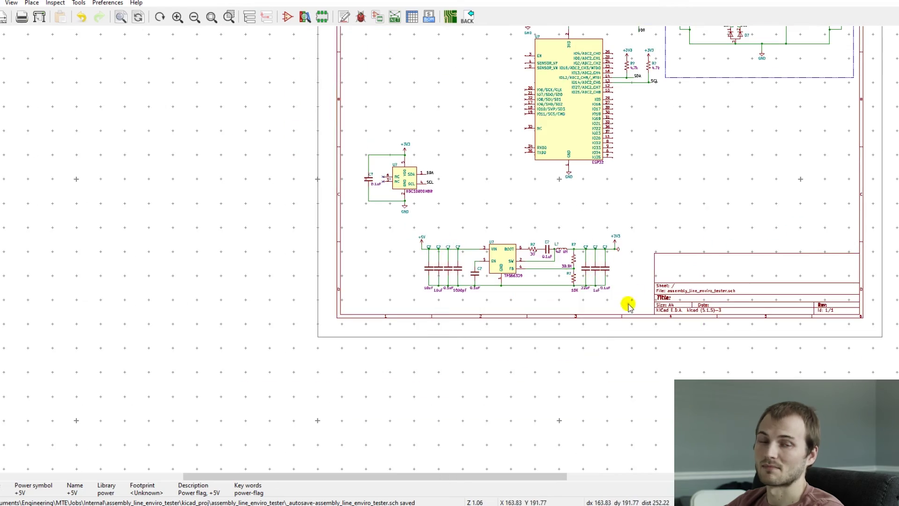
left_click_drag(536, 40, 710, 241)
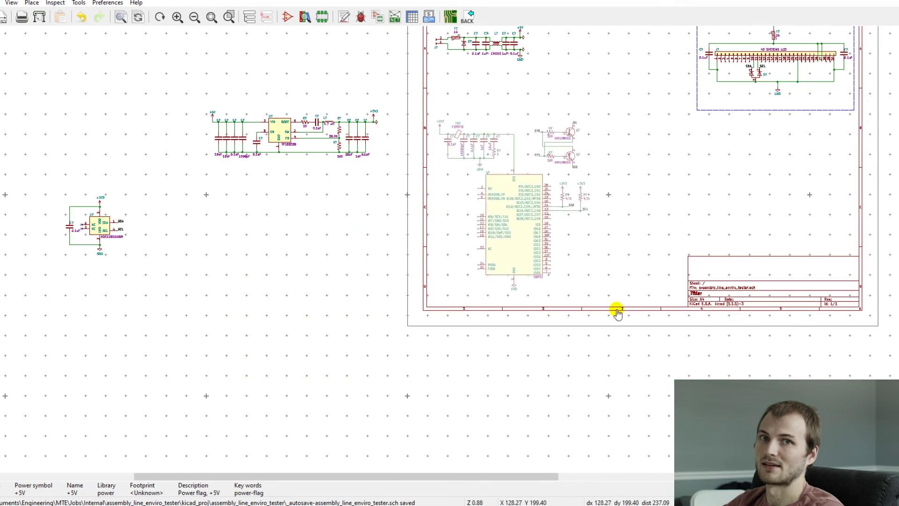
left_click(616, 310)
- Move the TPS56339 regulator circuit onto the sheet, directly beside the power input filter circuit
scroll(702, 206, "down", 1)
left_click_drag(32, 169, 174, 219)
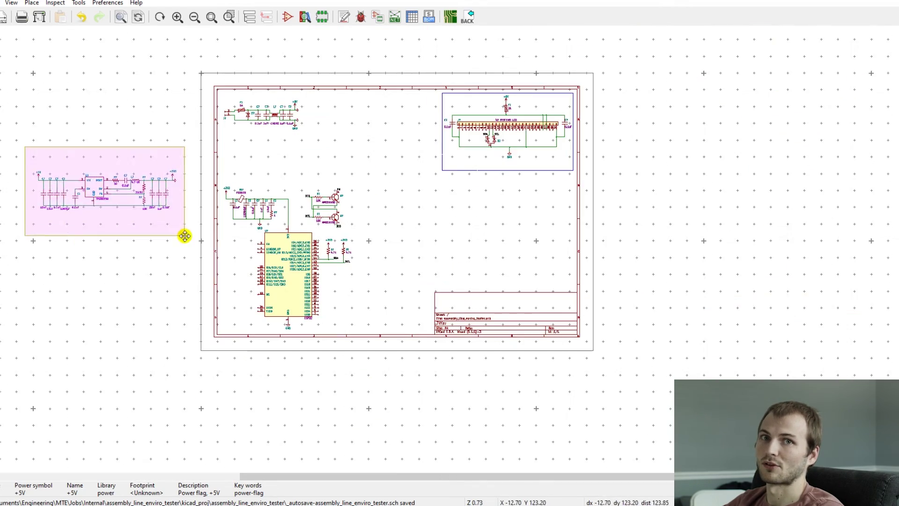
left_click(444, 145)
- Join the regulator's input and ground lines to the input filter circuit, clearing leftover pieces between them
scroll(303, 102, "up", 10)
key("Delete")
key("Delete")
key("m")
left_click(267, 320)
key("w")
left_click(445, 391)
- Delete the redundant power symbols and wire pieces where the input filter and the regulator circuit meet
scroll(445, 391, "down", 6)
key("Delete")
scroll(364, 225, "up", 3)
key("Delete")
key("Delete")
key("Delete")
key("Delete")
key("Delete")
key("Delete")
key("Delete")
left_click(234, 293)
key("Delete")
key("Escape")
- Arrange the joined power circuit, with the +5V symbol and its power flag on the line between choke filter and regulator
scroll(329, 271, "down", 3)
left_click_drag(590, 251, 518, 223)
left_click(518, 265)
scroll(509, 232, "up", 3)
key("m")
left_click(516, 182)
key("m")
left_click(290, 333)
key("m")
left_click(283, 181)
scroll(644, 221, "down", 3)
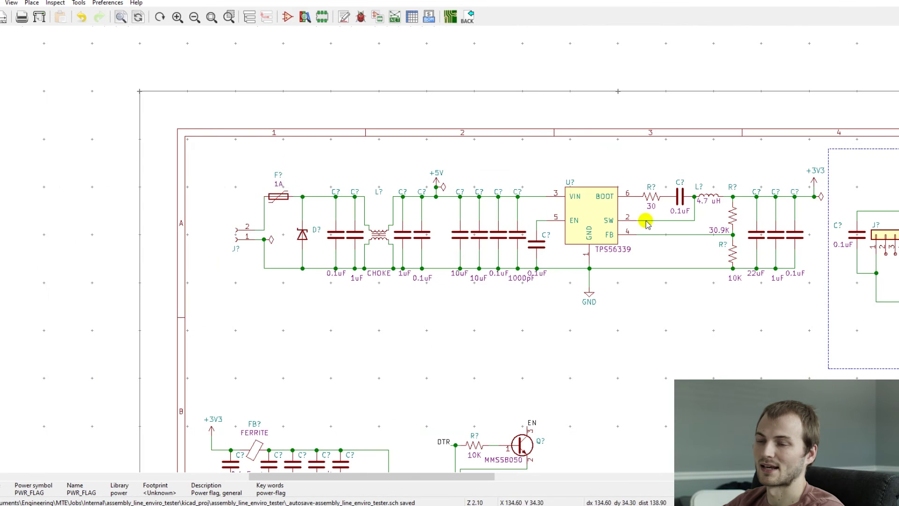
- Shift the whole power circuit slightly left and enclose it in a dashed box
left_click_drag(200, 145, 823, 354)
left_click(791, 360)
middle_click_drag(866, 237, 884, 276)
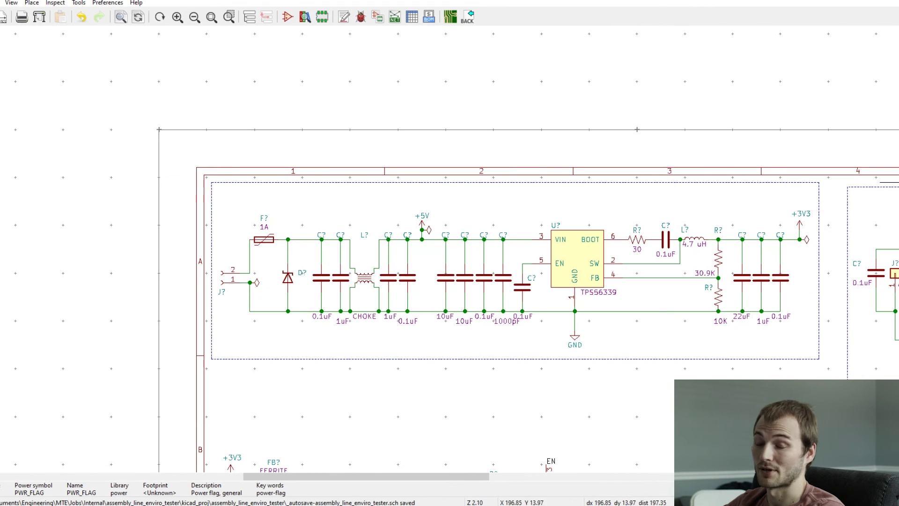
- Label the power circuit's box "POWER INPUT AND FILTERING" at its upper-left corner
left_click(221, 192)
type("POWER INPUT AND FILTERING")
left_click(514, 313)
left_click(211, 192)
- Draw a smaller dashed box around the input connector, fuse, diode and choke filter
left_click(221, 215)
left_click(417, 335)
key("Escape")
left_click(212, 210)
left_click(418, 336)
- Label the inner box "NEAR POWER INPUT" on a single line at its upper-left corner
left_click(215, 215)
type("NEA")
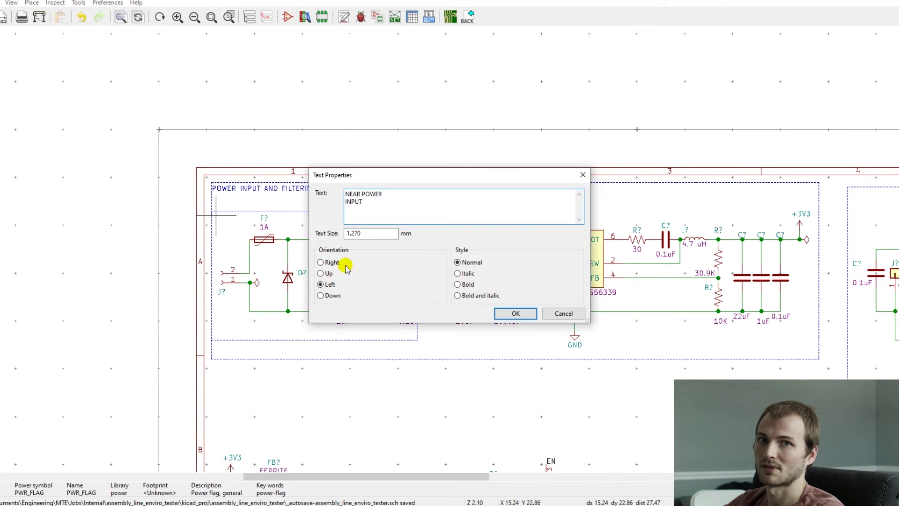
type("R POWER INPUT")
key("Return")
scroll(468, 239, "down", 3)
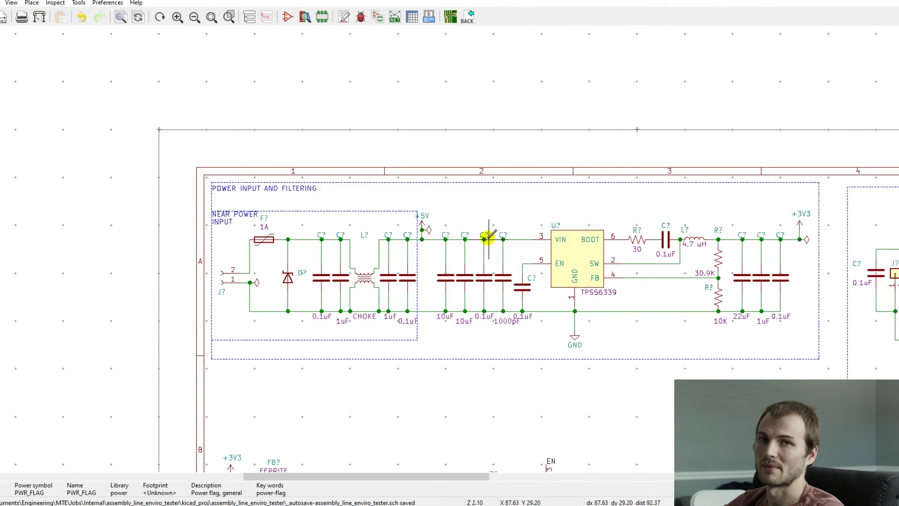
scroll(317, 214, "up", 4)
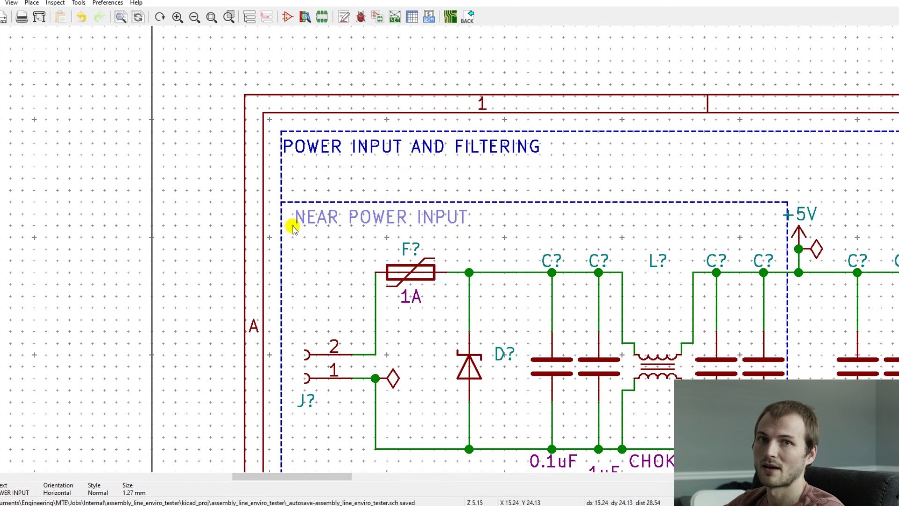
- Place the humidity sensor circuit in a dashed box below the LCD circuit and label it "HUMIDITY/TEMP SENSOR"
scroll(293, 224, "down", 2)
scroll(615, 305, "up", 1)
scroll(438, 260, "down", 3)
scroll(419, 386, "down", 2)
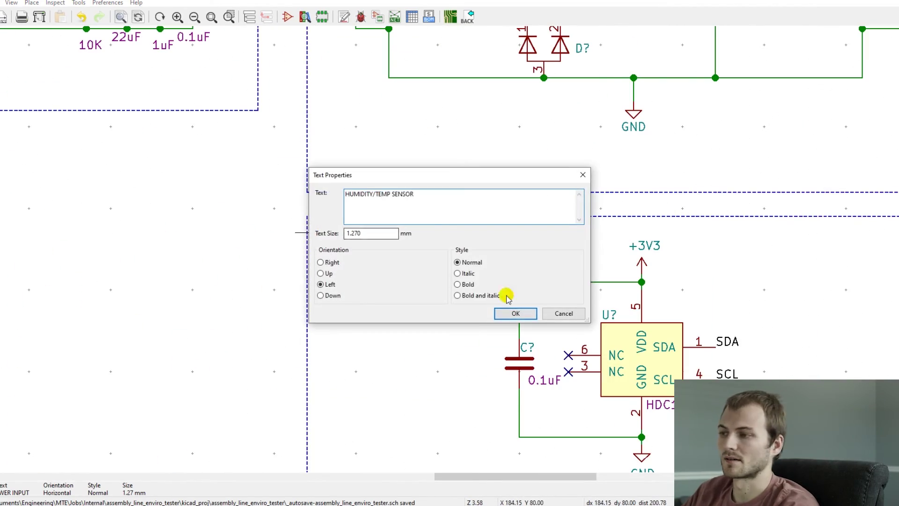
left_click(515, 312)
- Draw a dashed box around the ESP32 circuit and label it "MICROCONTROLLER"
scroll(302, 221, "down", 6)
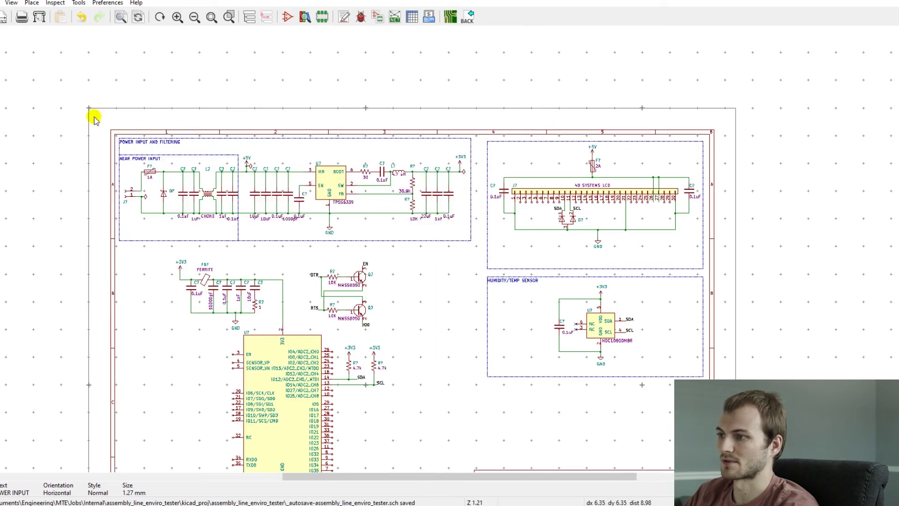
scroll(495, 294, "up", 2)
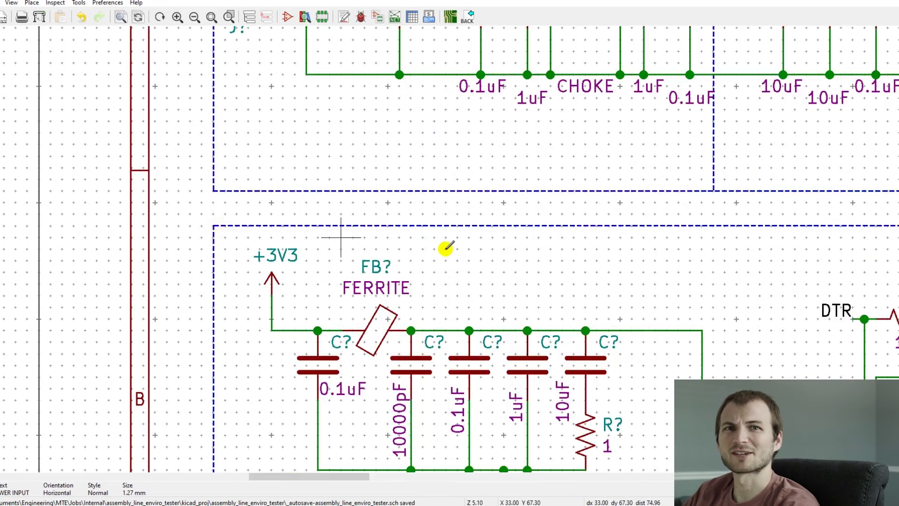
left_click(515, 312)
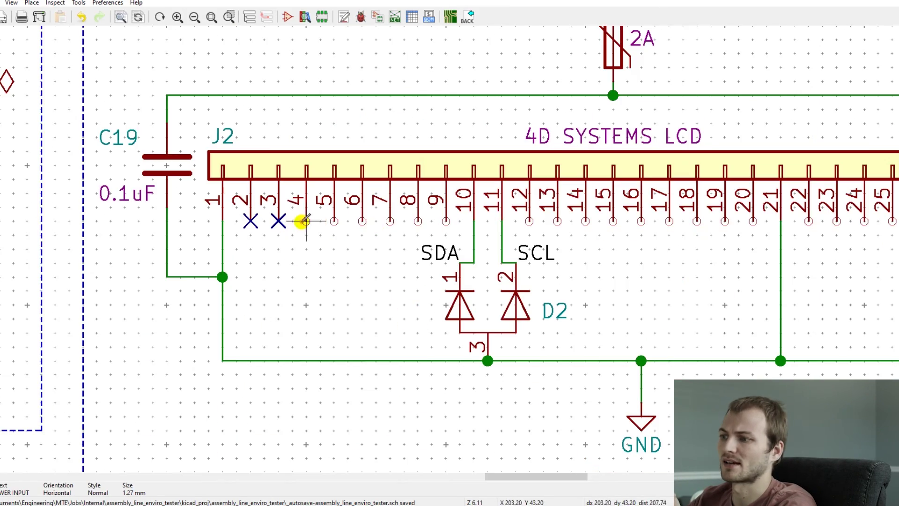
- Mark pins 4 to 9, 12 to 20, 22 to 25, 28 and 29 of the LCD connector as not connected
left_click(304, 220)
left_click(333, 220)
left_click(361, 220)
left_click(389, 220)
left_click(417, 220)
left_click(445, 220)
left_click(529, 221)
left_click(558, 220)
key("Escape")
scroll(442, 255, "down", 3)
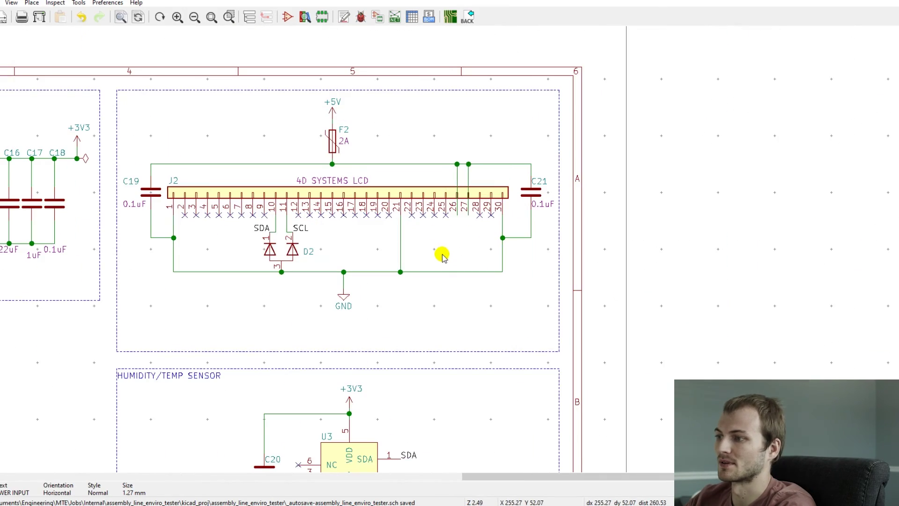
- Find the SMI-1324-TW-5V-3-R buzzer in the symbol library and place it beside the ESP32
scroll(442, 285, "down", 3)
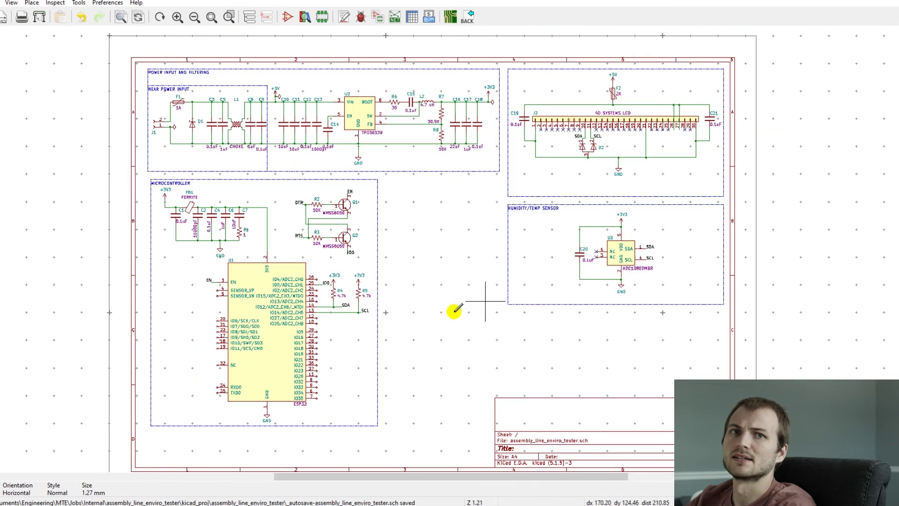
type("abuzz")
left_click(173, 103)
left_click(173, 115)
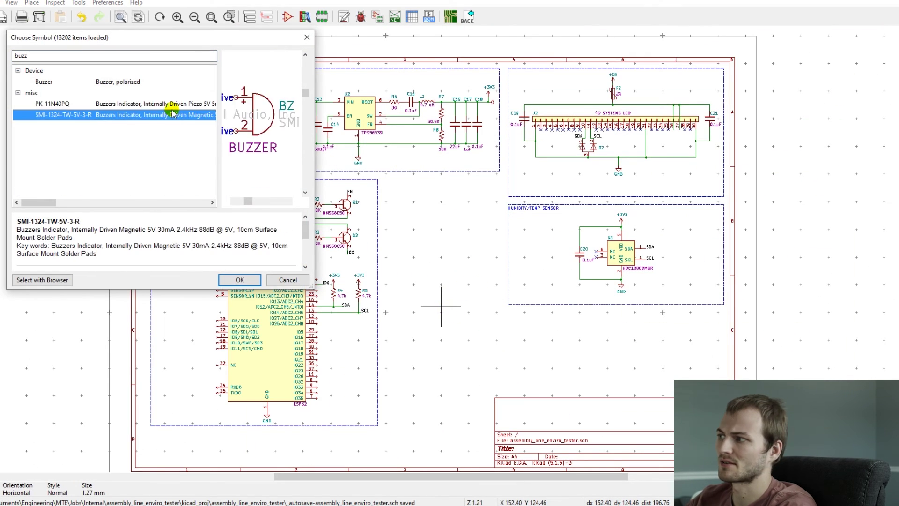
key("Up")
left_click(173, 114)
left_click(239, 280)
scroll(443, 230, "up", 5)
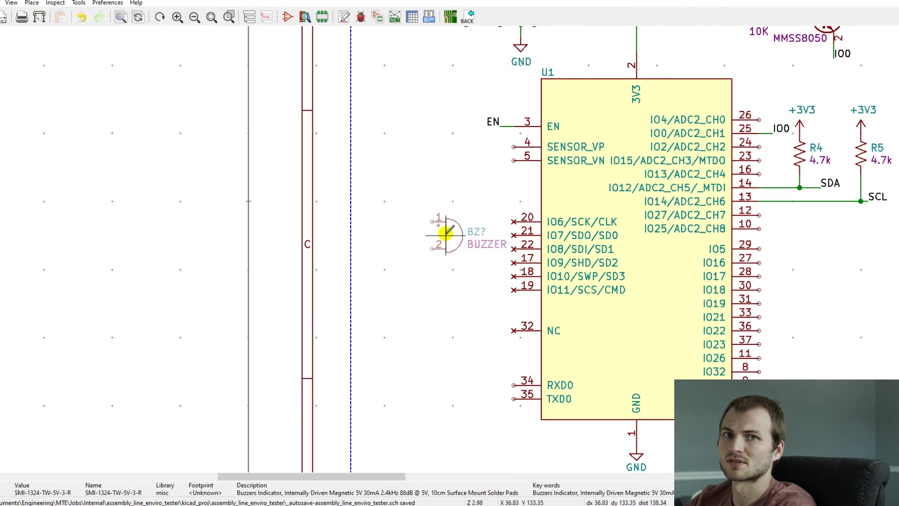
left_click(450, 245)
- Reposition the buzzer with its pins facing the ESP32 and place a 2N7002 MOSFET below it
key("m")
left_click(421, 176)
scroll(423, 259, "down", 5)
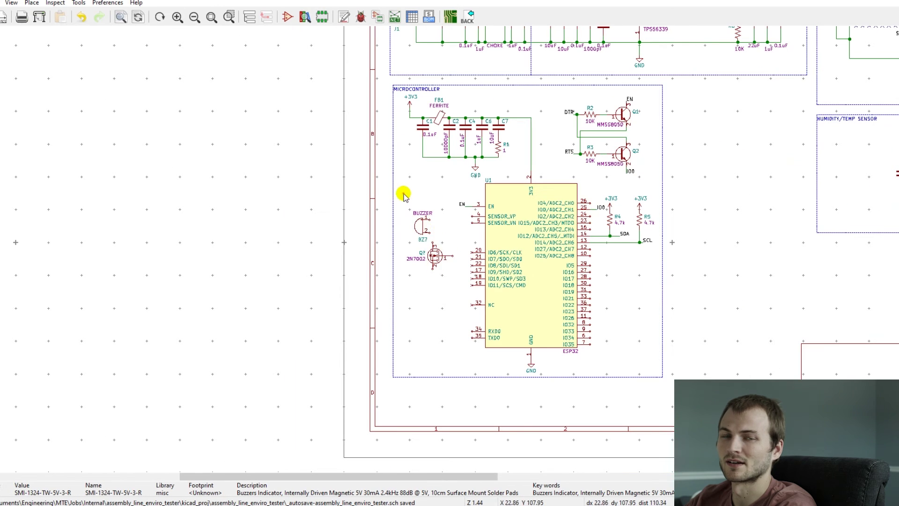
- Move the buzzer and the 2N7002 MOSFET to the ESP32's IO-pin side and reorient them
left_click_drag(413, 203, 448, 296)
scroll(657, 363, "up", 5)
key("r")
key("r")
left_click(423, 241)
key("m")
key("x")
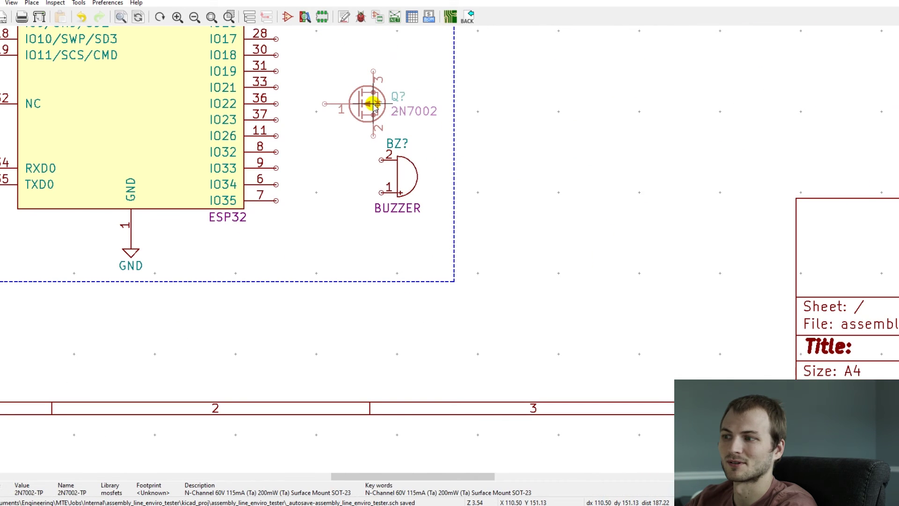
- Place the MOSFET with its gate facing the ESP32 and the buzzer above it with its positive pin on top
left_click(373, 104)
key("m")
key("r")
key("r")
scroll(398, 94, "down", 1)
scroll(430, 182, "up", 5)
key("y")
left_click(490, 262)
- Move the buzzer's reference label below its symbol and wire buzzer pin 2 to the MOSFET's drain
key("m")
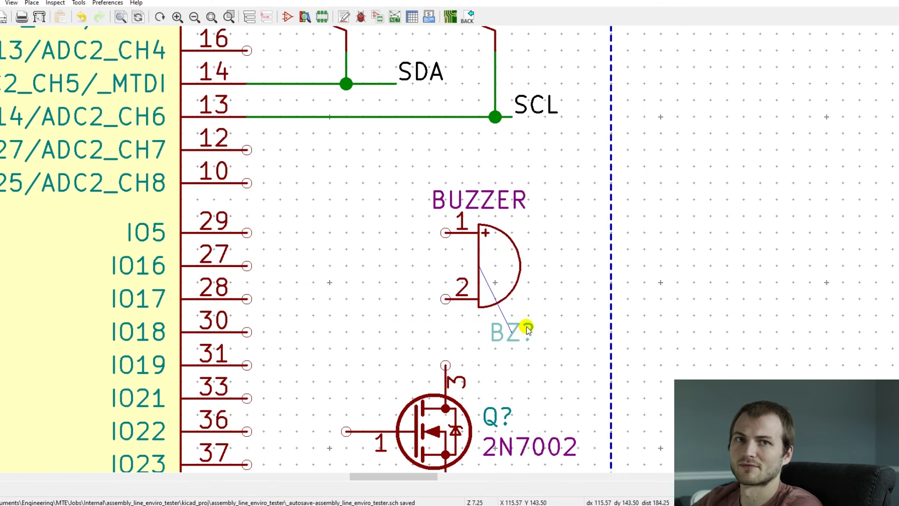
left_click(527, 327)
key("m")
key("w")
left_click(445, 365)
- Copy a +5V power symbol to the buzzer and wire it to buzzer pin 1
scroll(445, 248, "down", 7)
scroll(445, 249, "up", 4)
key("c")
scroll(117, 225, "down", 4)
scroll(445, 249, "up", 7)
left_click(516, 202)
key("w")
left_click(516, 202)
- Copy the 30-ohm resistor between the ESP32's IO22 pin and the MOSFET's gate, and wire the MOSFET's source to GND
scroll(477, 226, "down", 12)
scroll(523, 67, "up", 4)
middle_click_drag(184, 439, 322, 294)
key("c")
scroll(485, 61, "down", 4)
scroll(423, 305, "up", 5)
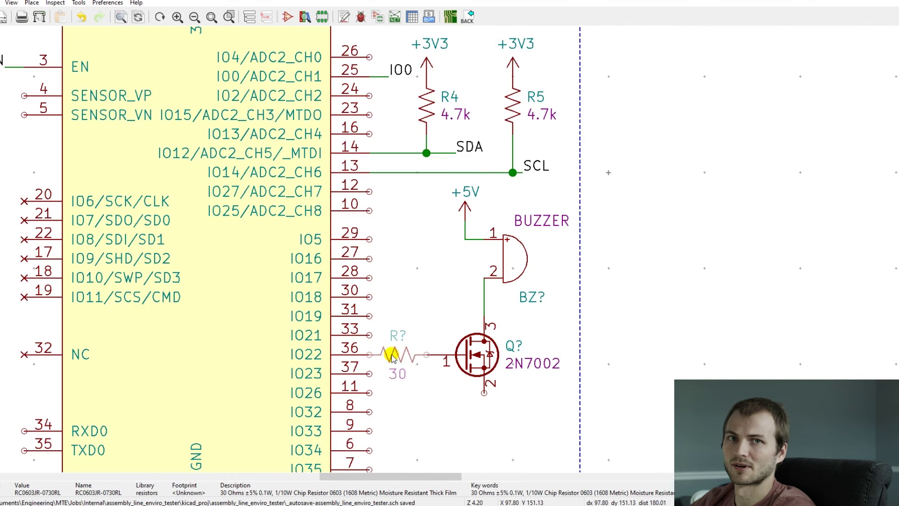
left_click(411, 355)
middle_click_drag(494, 384, 447, 247)
key("w")
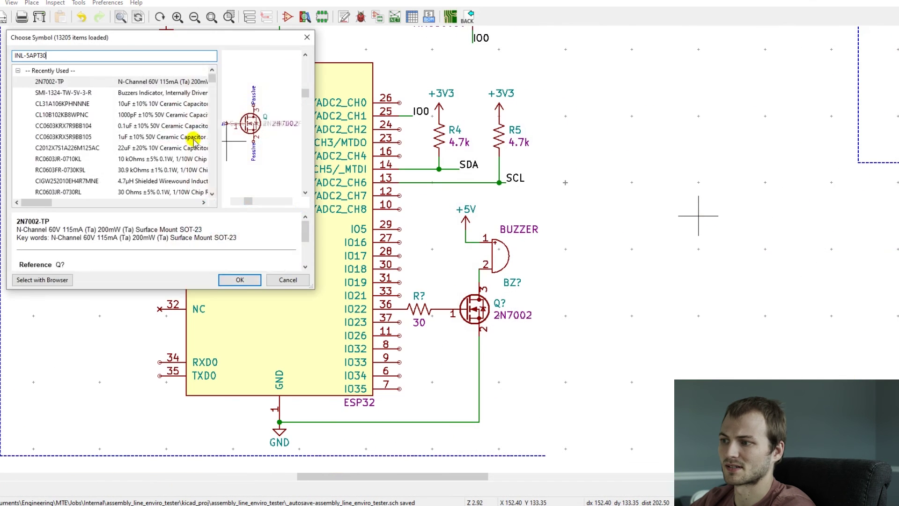
- Place an INL-5APT30 phototransistor beside the buzzer circuit and wire its emitter to the ground line
key("Return")
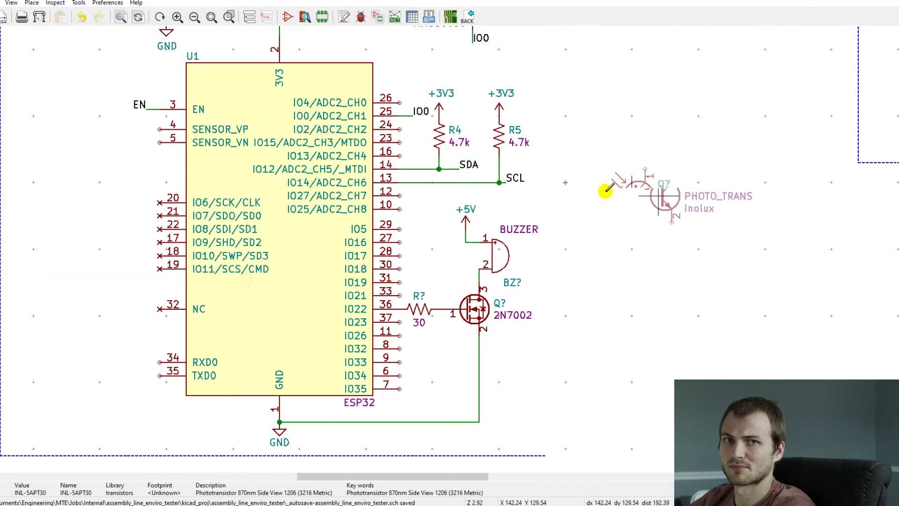
scroll(582, 181, "up", 2)
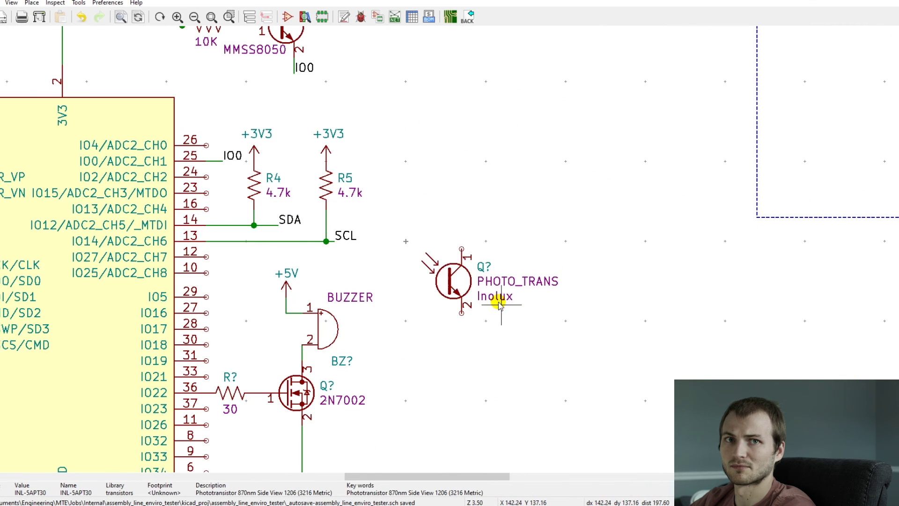
left_click(451, 283)
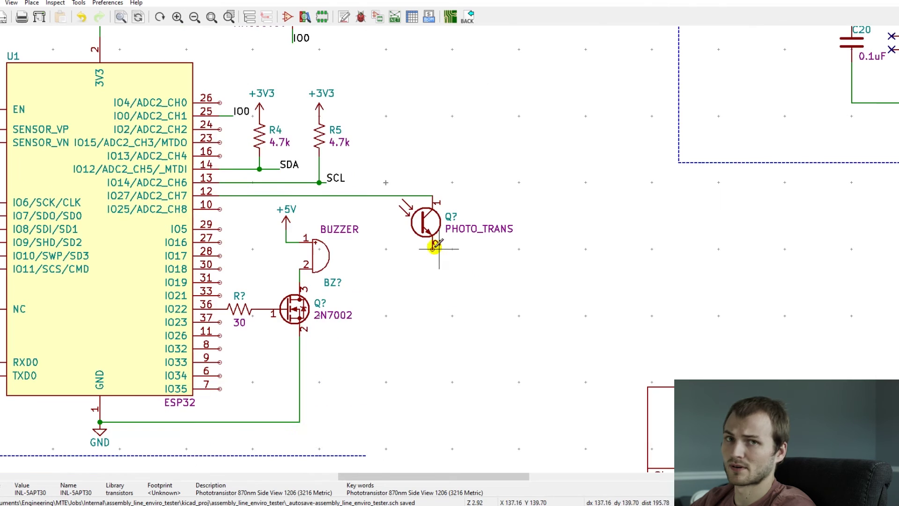
left_click(461, 311)
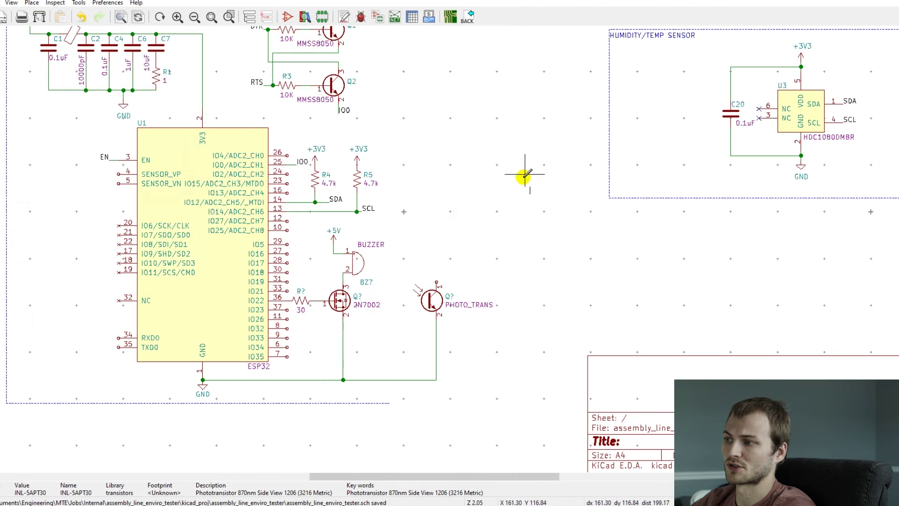
- Find a 220 ohm resistor in the symbol library and place it above the phototransistor's collector
type("a")
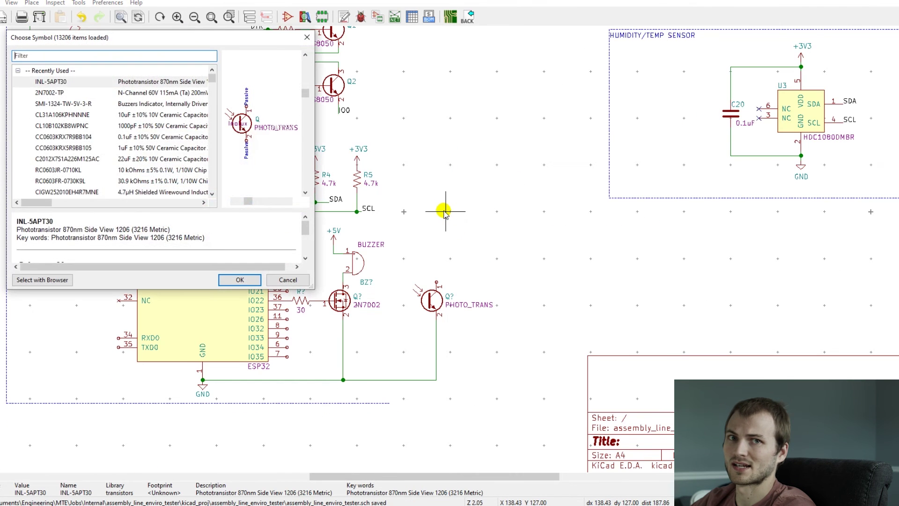
type("220 ohm")
double_click(126, 94)
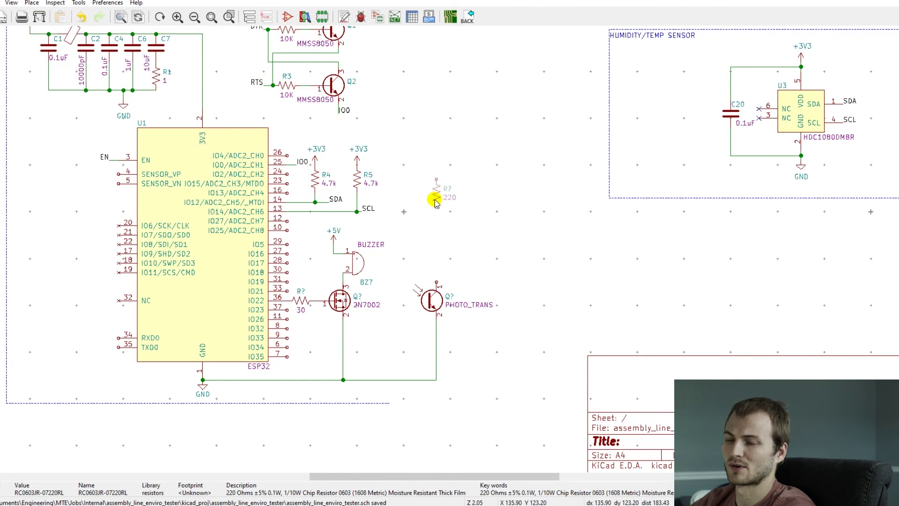
left_click(436, 253)
- Move the 220-ohm resistor and the phototransistor up so the gap between them is level with the IO27 pin
scroll(436, 295, "up", 3)
left_click(571, 303)
key("m")
left_click(572, 212)
key("m")
left_click(560, 320)
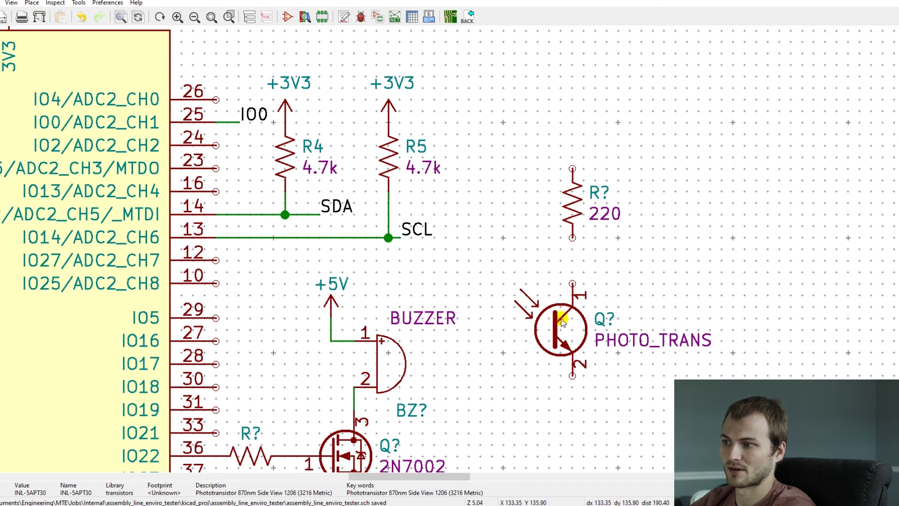
- Wire the junction of the 220-ohm resistor and phototransistor to IO27, and the resistor's upper end to R4's +3V3
left_click(572, 260)
left_click(215, 260)
left_click(572, 168)
left_click(284, 88)
left_click(285, 135)
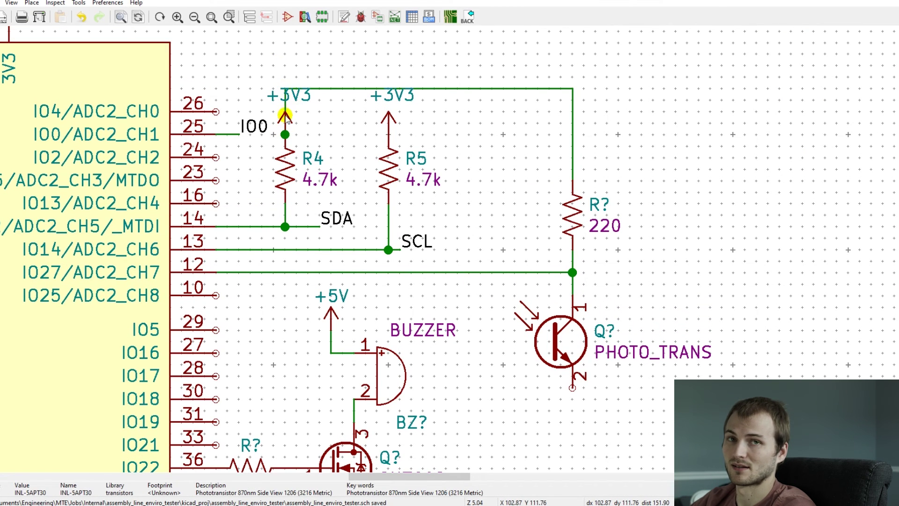
- Move the +3V3 symbol above the 220-ohm resistor, delete the duplicate and tie R4 and R5 to that supply line
key("m")
left_click(572, 54)
key("w")
left_click(572, 99)
key("m")
key("Delete")
key("w")
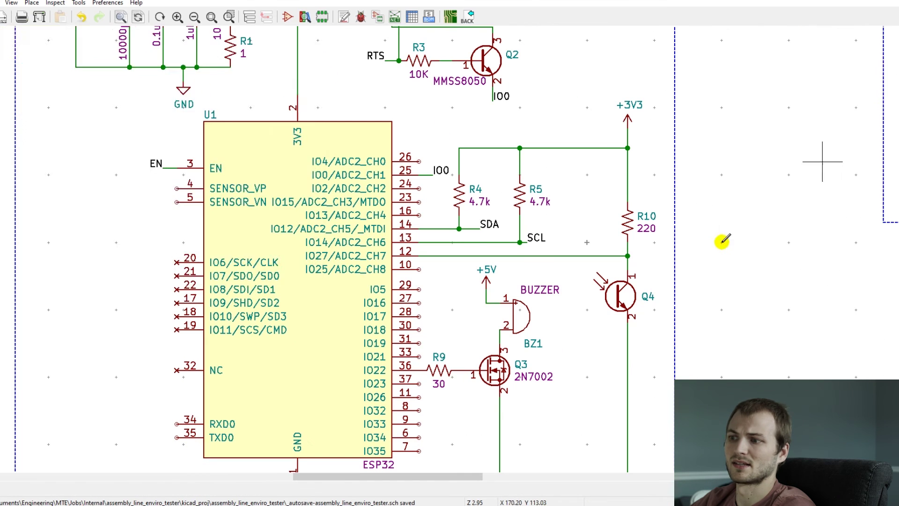
- Place a Tag_Connect_6_Pin programming connector inside the microcontroller box, left of the ESP32
key("a")
key("Return")
left_click(71, 283)
key("v")
key("Return")
key("m")
left_click(430, 304)
key("Insert")
key("Insert")
left_click(344, 17)
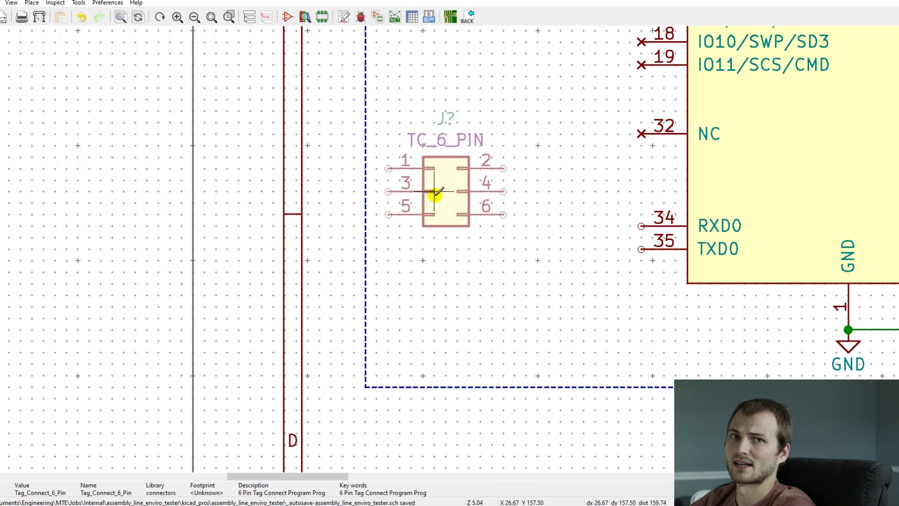
scroll(442, 215, "down", 5)
scroll(450, 243, "up", 6)
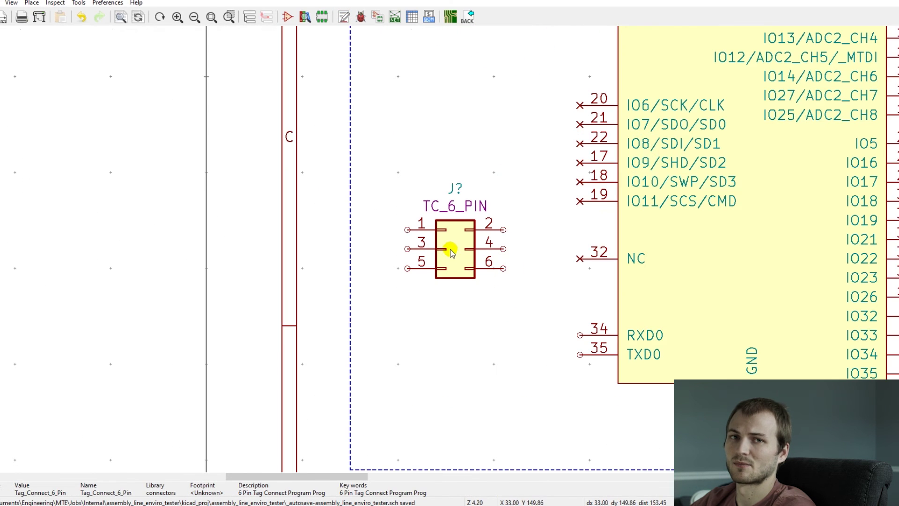
- Wire pin 6 of the programming connector to the ESP32's GND line and connect pin 1 to a copied +3V3 symbol
left_click(751, 422)
scroll(499, 266, "down", 6)
scroll(417, 66, "up", 5)
key("c")
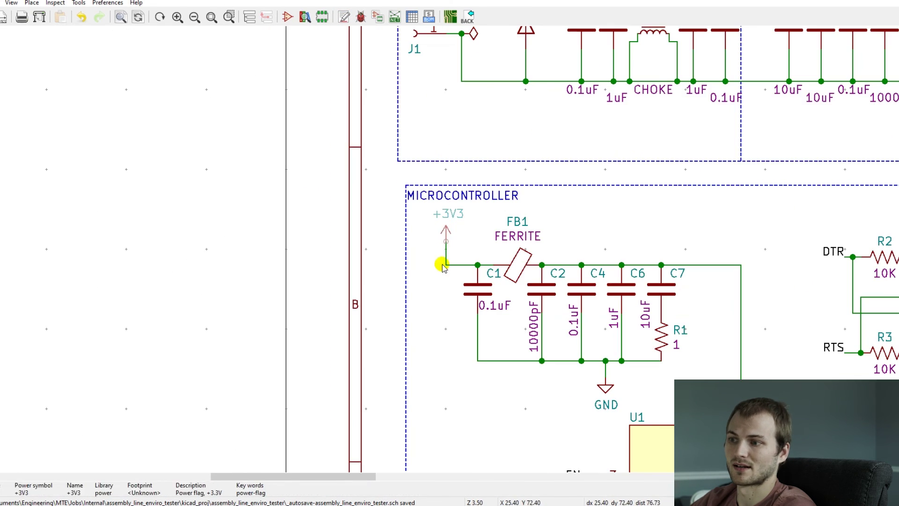
scroll(445, 370, "down", 5)
scroll(438, 370, "up", 9)
left_click(412, 298)
key("w")
left_click(462, 346)
scroll(461, 347, "down", 5)
scroll(587, 305, "up", 5)
- Add net labels on the ESP32's serial pins: RX_OUT on RXD0 and TX_OUT on TXD0
type("l")
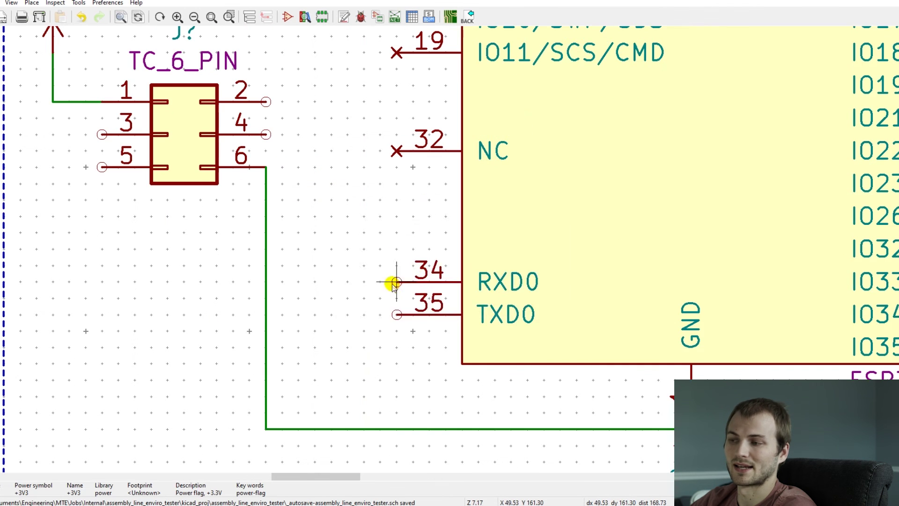
type("TX_OUT")
key("Return")
key("r")
key("r")
left_click(396, 314)
type("lRX_OUT")
key("Return")
key("r")
key("r")
left_click(396, 282)
- Copy the RX_OUT label to pin 3 and the TX_OUT label to pin 5 of the programming connector
key("c")
left_click(101, 134)
key("c")
left_click(101, 167)
scroll(427, 265, "down", 5)
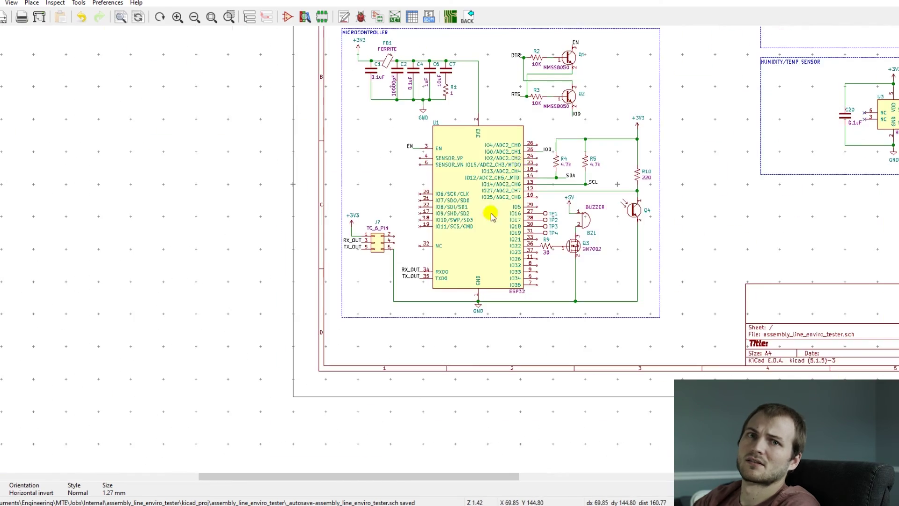
- Copy the DTR label to pin 2 and the RTS label to pin 4 of the programming connector
key("c")
scroll(385, 227, "up", 5)
left_click(447, 266)
scroll(447, 266, "down", 5)
scroll(447, 267, "up", 5)
key("c")
scroll(447, 267, "down", 5)
scroll(450, 249, "up", 3)
left_click(452, 244)
left_click_drag(285, 44, 377, 177)
scroll(427, 317, "down", 3)
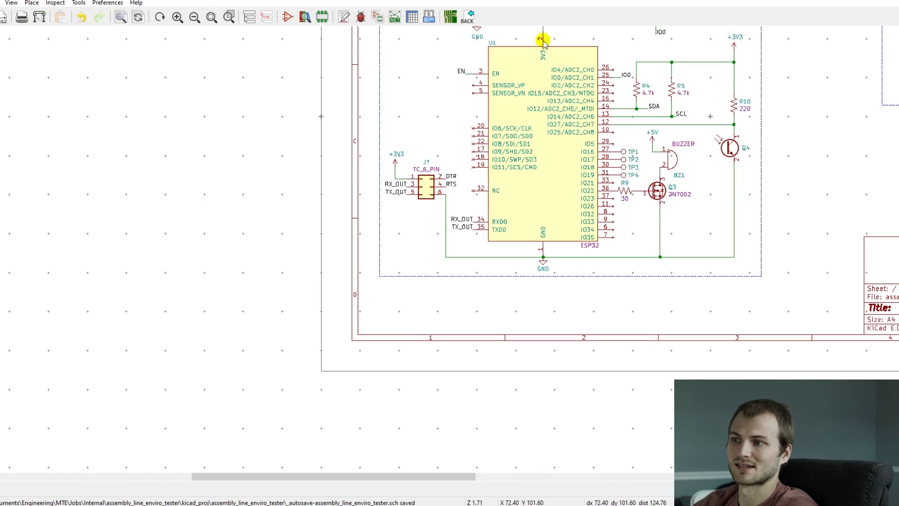
- Insert a copy of the 30-ohm resistor vertically between connector pin 1 and its +3V3 symbol, and annotate the new symbols
key("c")
scroll(621, 190, "down", 2)
scroll(428, 225, "up", 6)
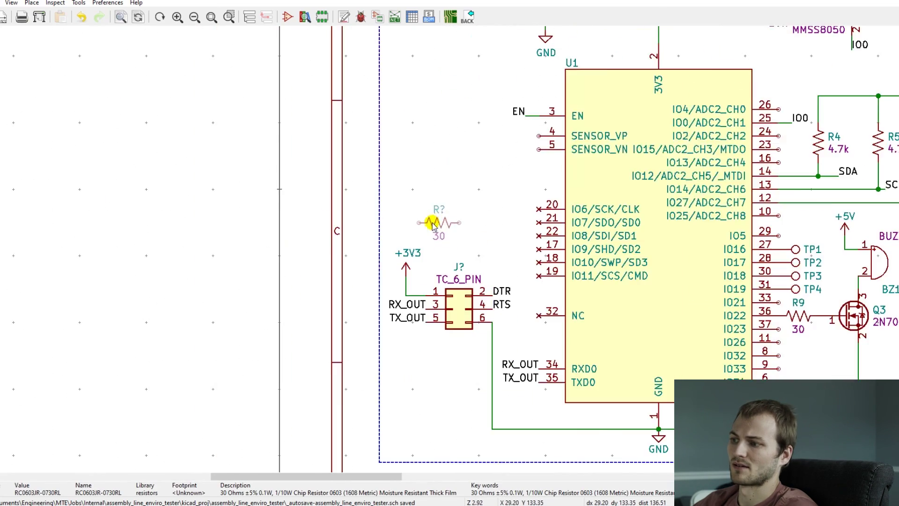
left_click(425, 396)
scroll(425, 397, "down", 5)
scroll(596, 255, "up", 4)
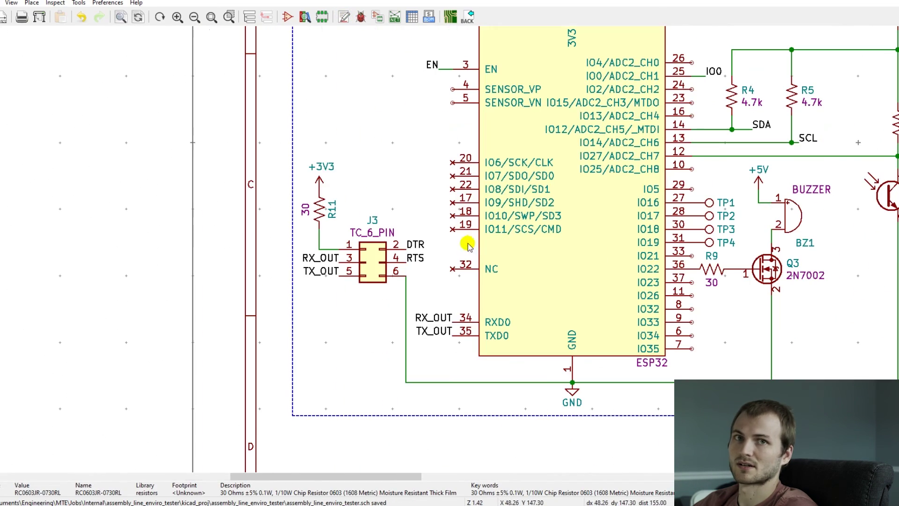
- Put no-connect flags on the ESP32's unused pins, from SENSOR_VP and SENSOR_VN to the free IO pins down to IO35
scroll(452, 162, "down", 1)
scroll(446, 257, "up", 3)
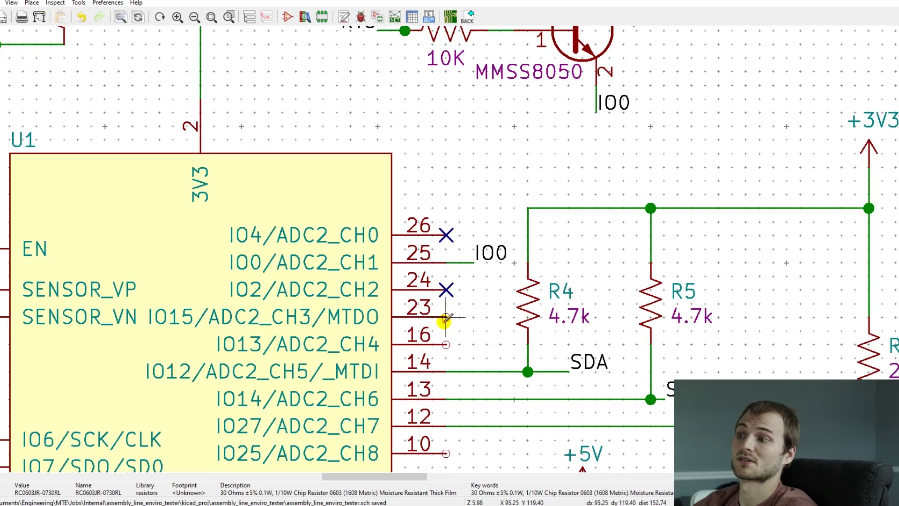
scroll(446, 341, "down", 4)
left_click(445, 265)
left_click(445, 320)
scroll(445, 343, "up", 4)
left_click(445, 357)
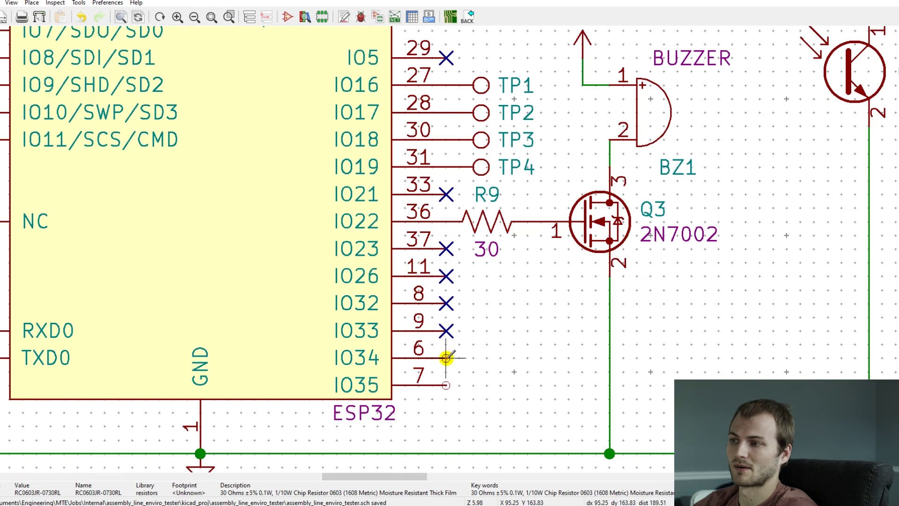
left_click(445, 384)
scroll(445, 374, "down", 4)
- Run the electrical rules check on the schematic, review the reported problems and delete the markers
left_click(360, 17)
left_click(350, 221)
left_click_drag(375, 88, 530, 99)
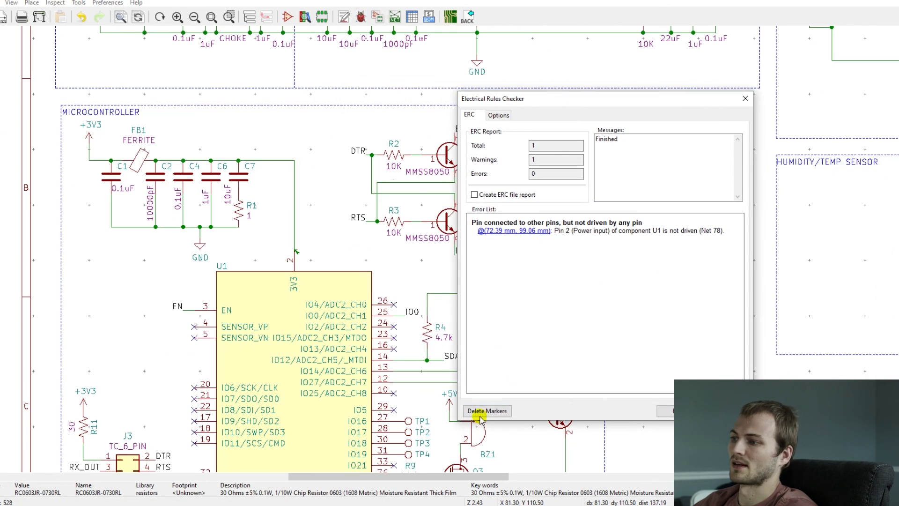
left_click(479, 412)
key("Escape")
- Add a PWR_FLAG at the corner of the filtered 3.3 V line above the ESP32 and rerun the electrical rules check
scroll(421, 267, "down", 4)
scroll(565, 146, "up", 4)
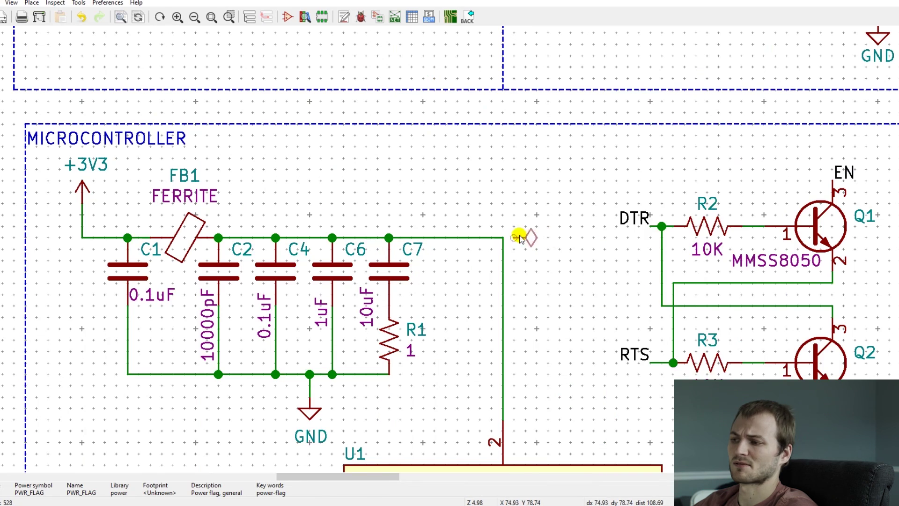
left_click(360, 17)
key("Escape")
scroll(468, 236, "down", 5)
scroll(367, 222, "up", 1)
scroll(368, 222, "down", 1)
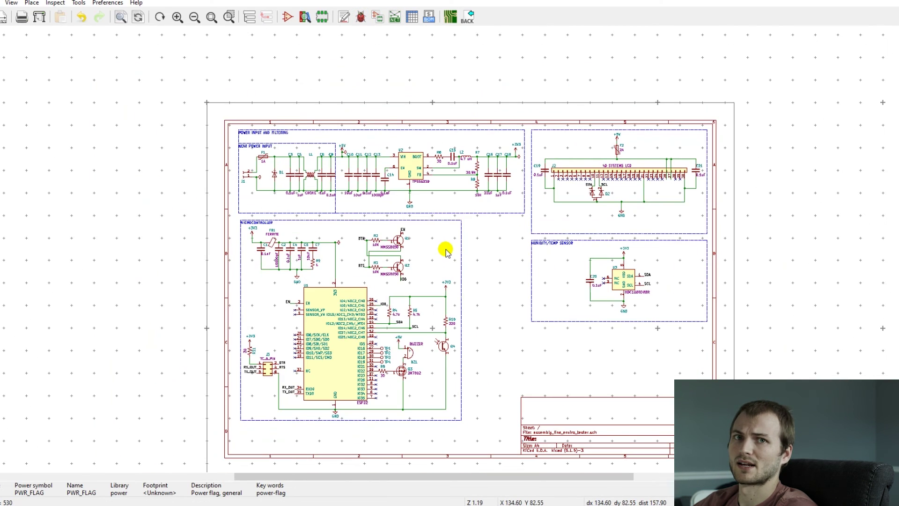